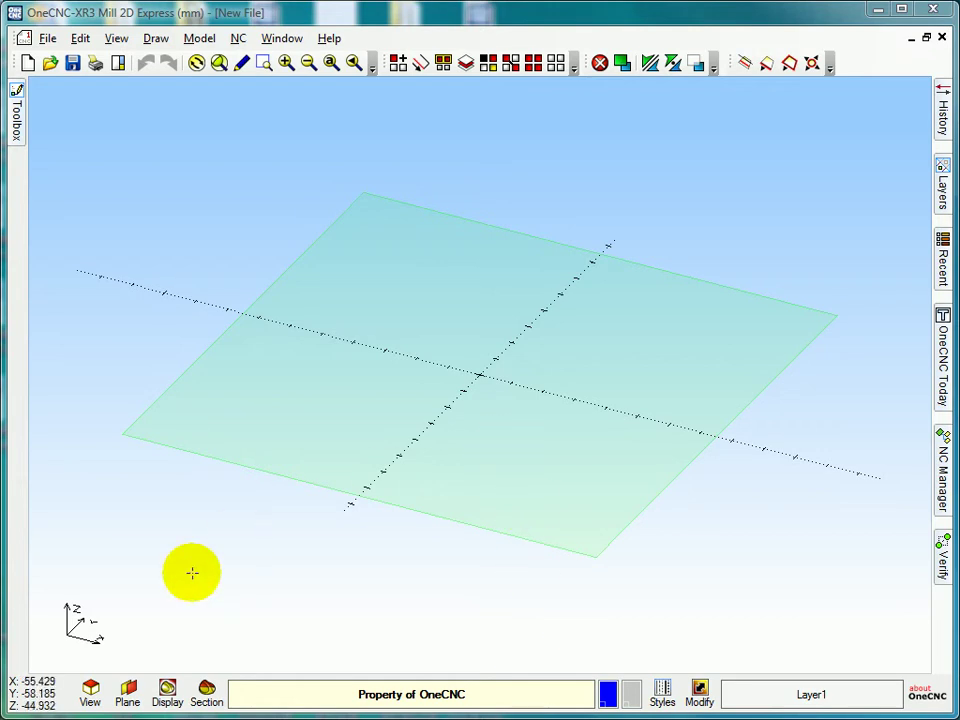
- Switch the workspace from the tilted 3D view to the flat top-down Cad View
click(89, 689)
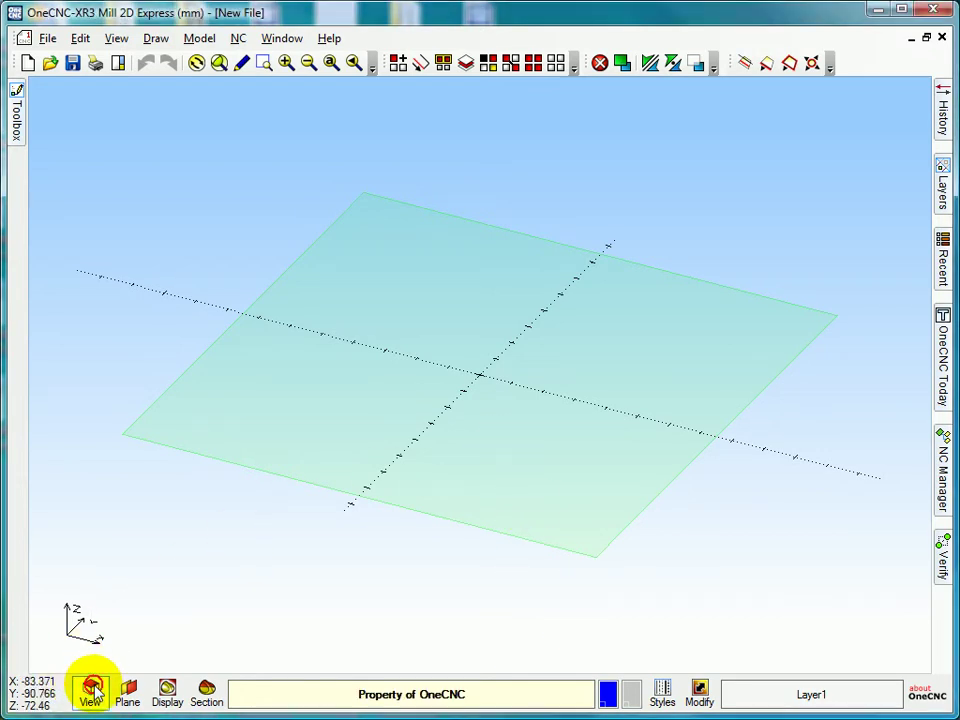
click(127, 350)
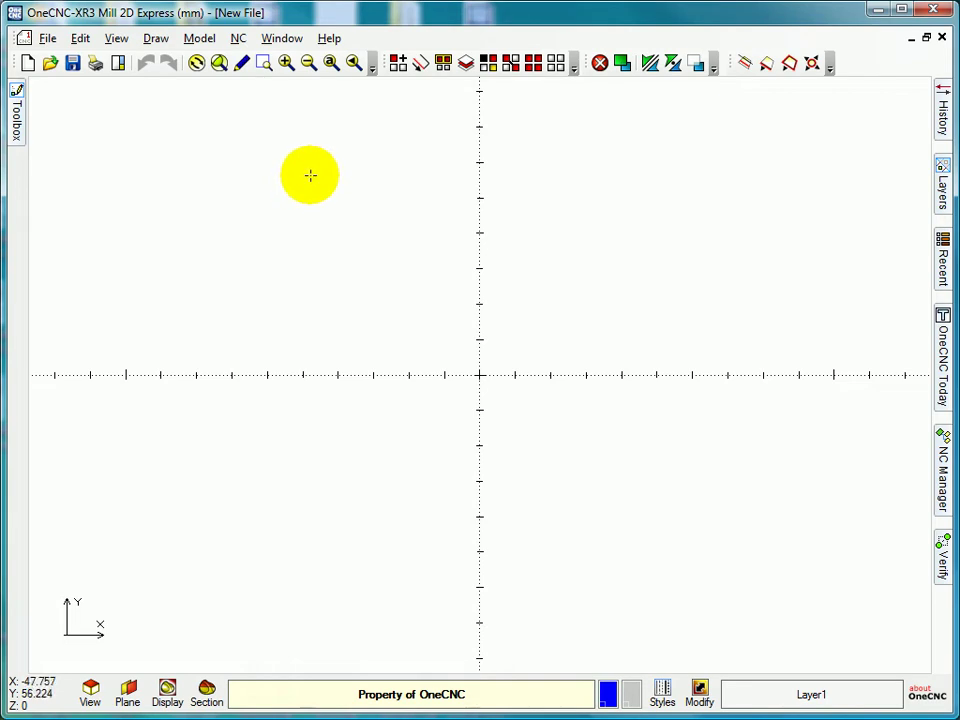
click(246, 221)
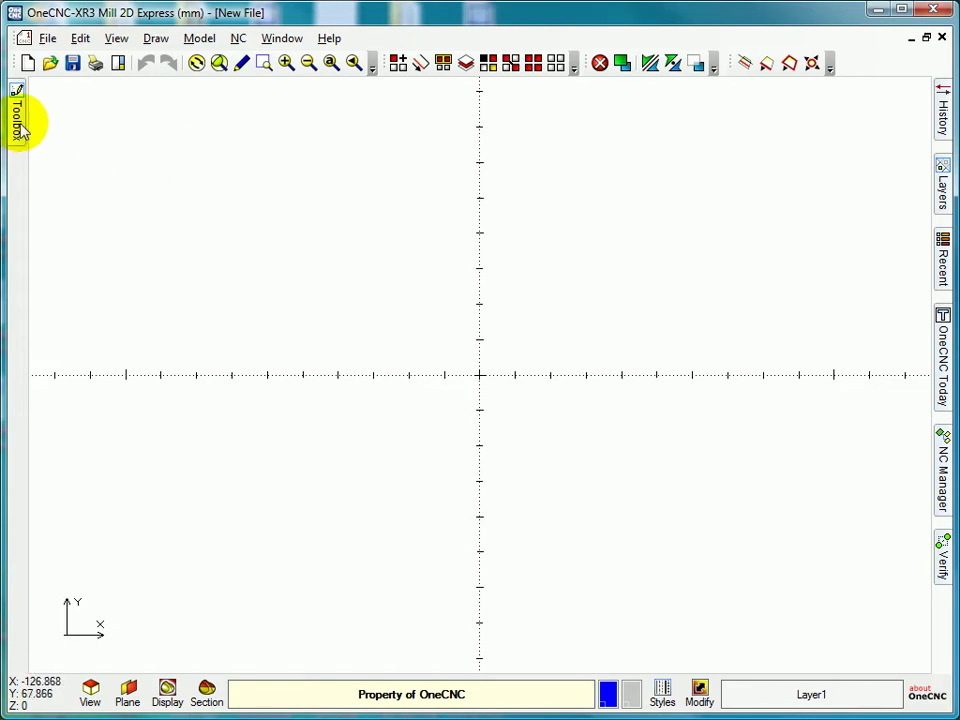
mouse_move(20, 125)
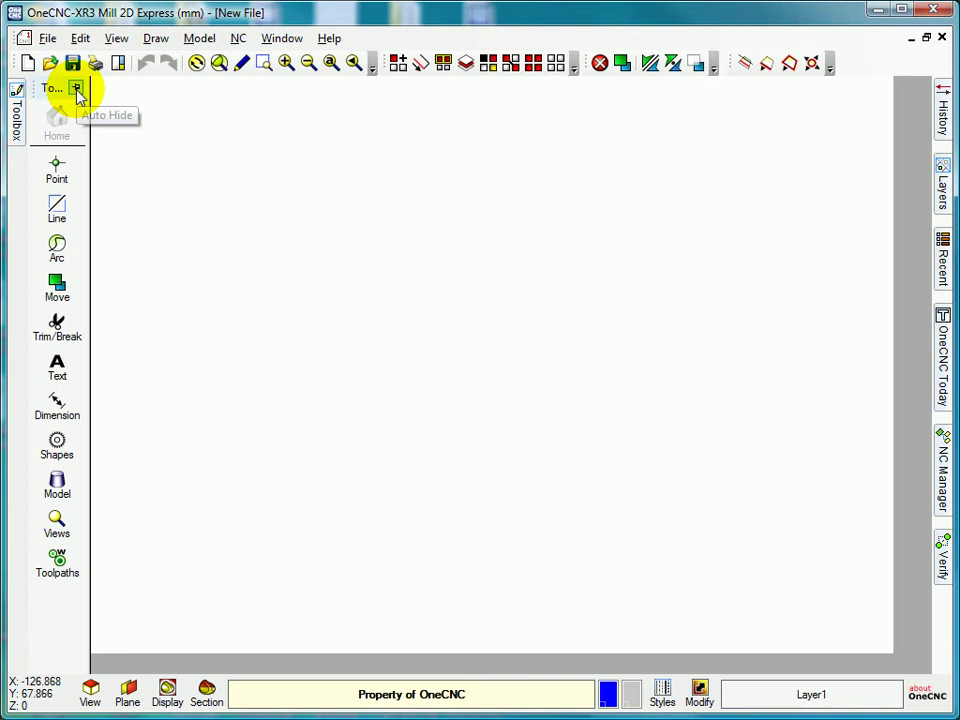
click(75, 89)
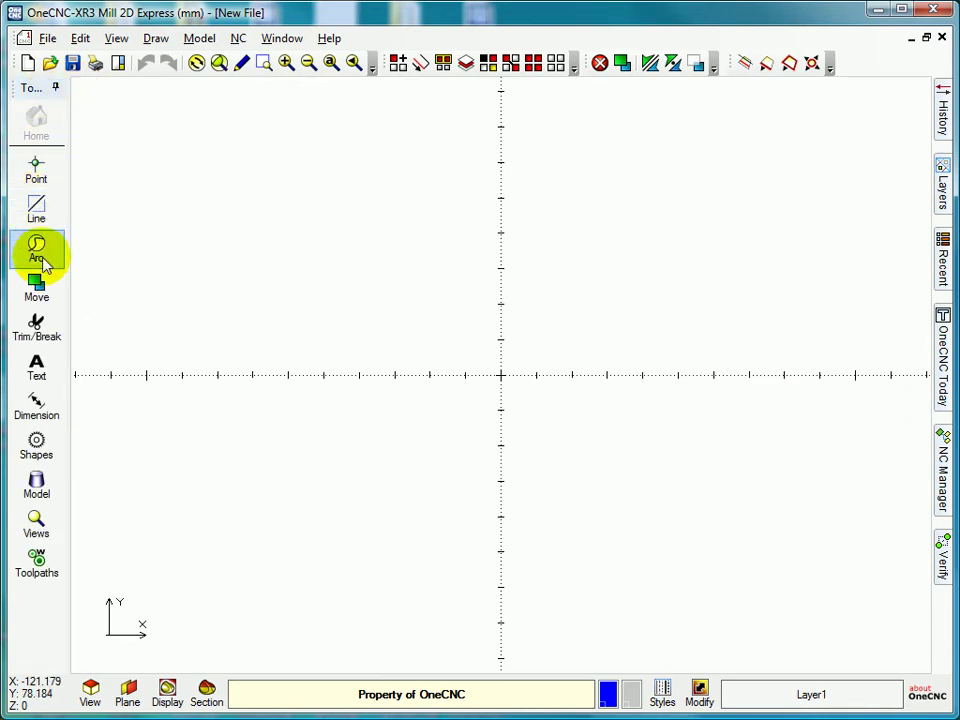
click(50, 210)
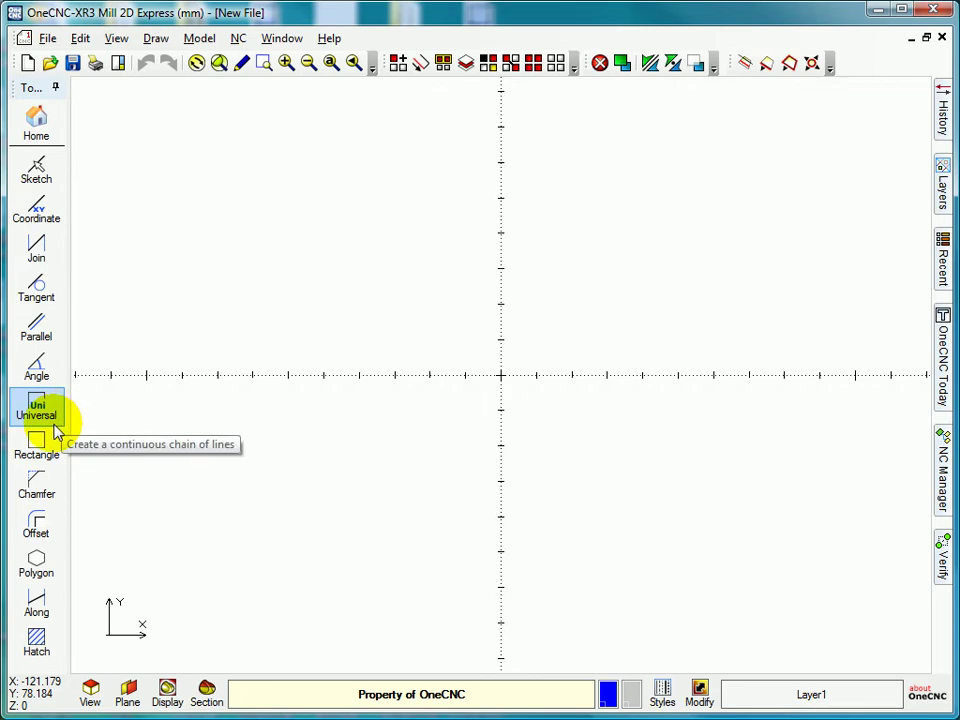
click(37, 135)
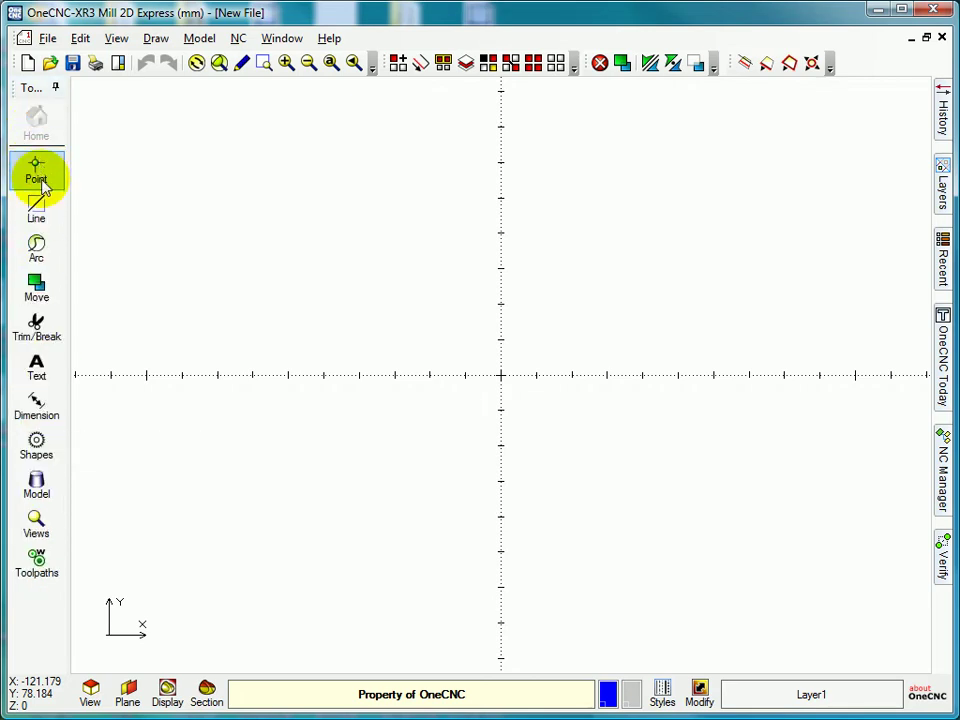
click(38, 250)
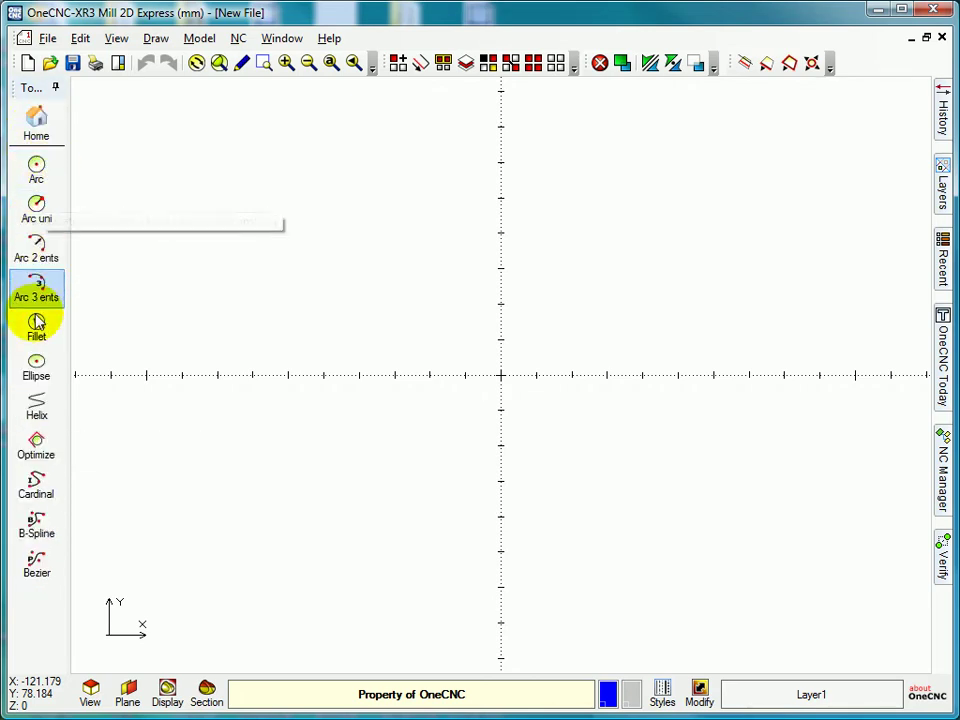
click(36, 133)
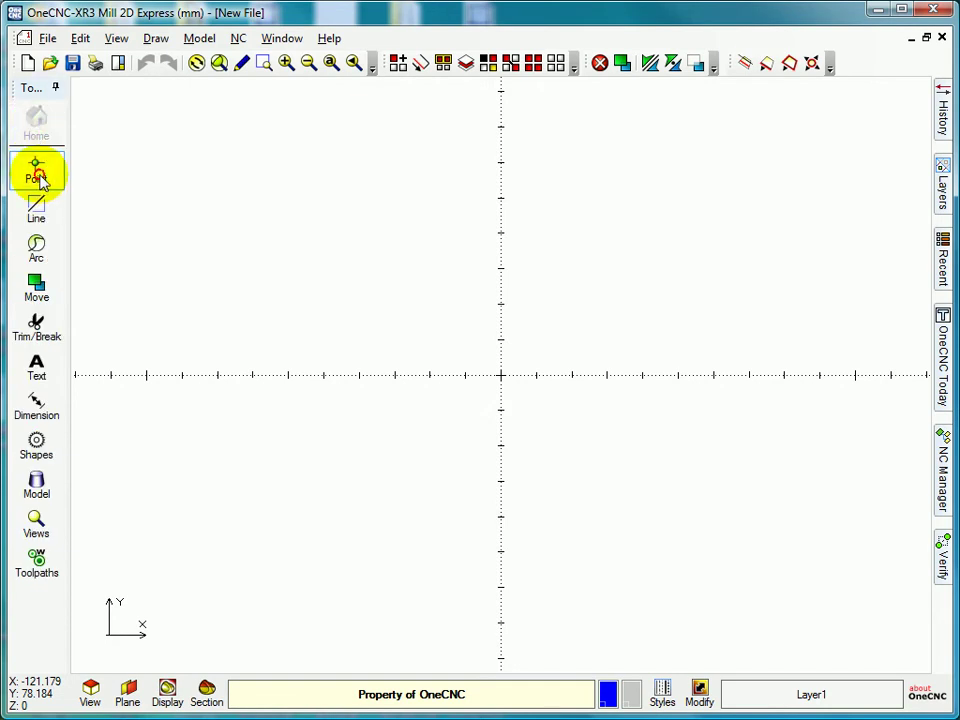
click(36, 172)
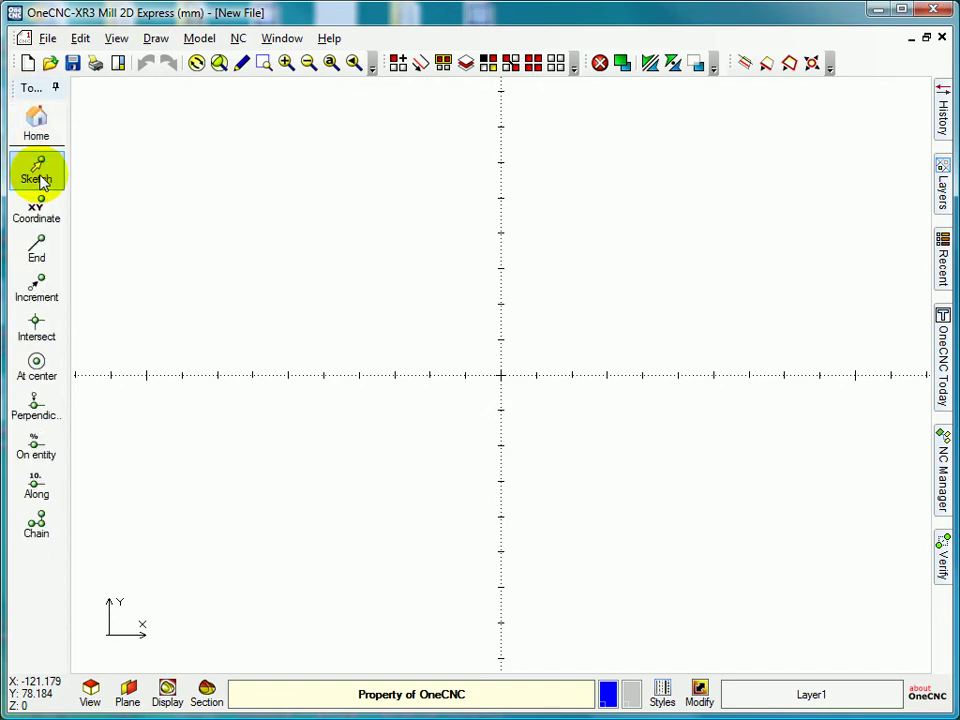
click(42, 119)
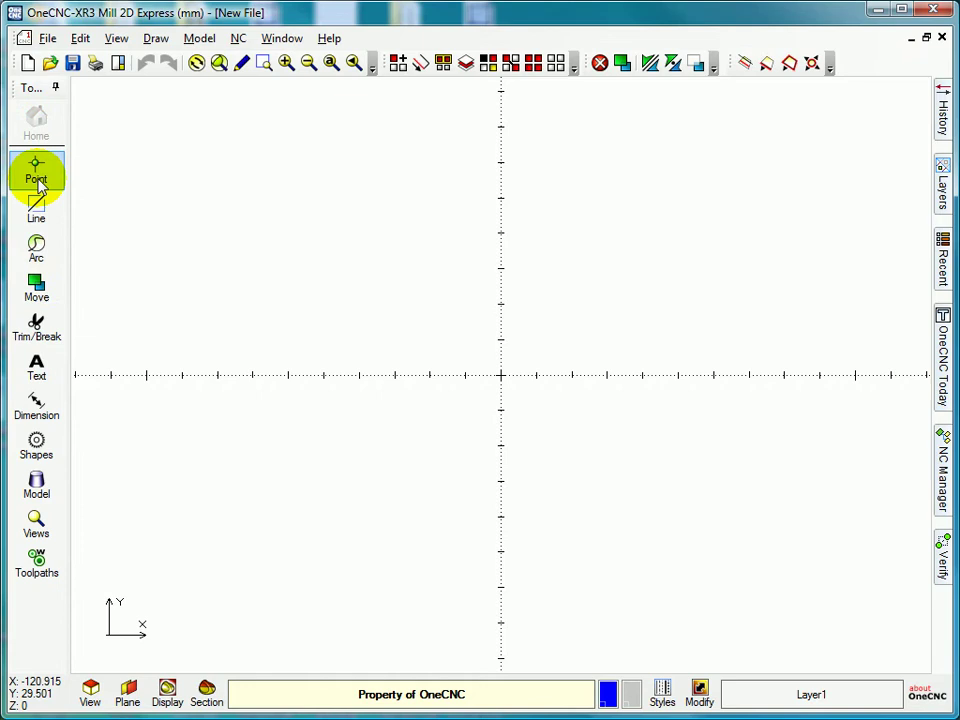
click(55, 88)
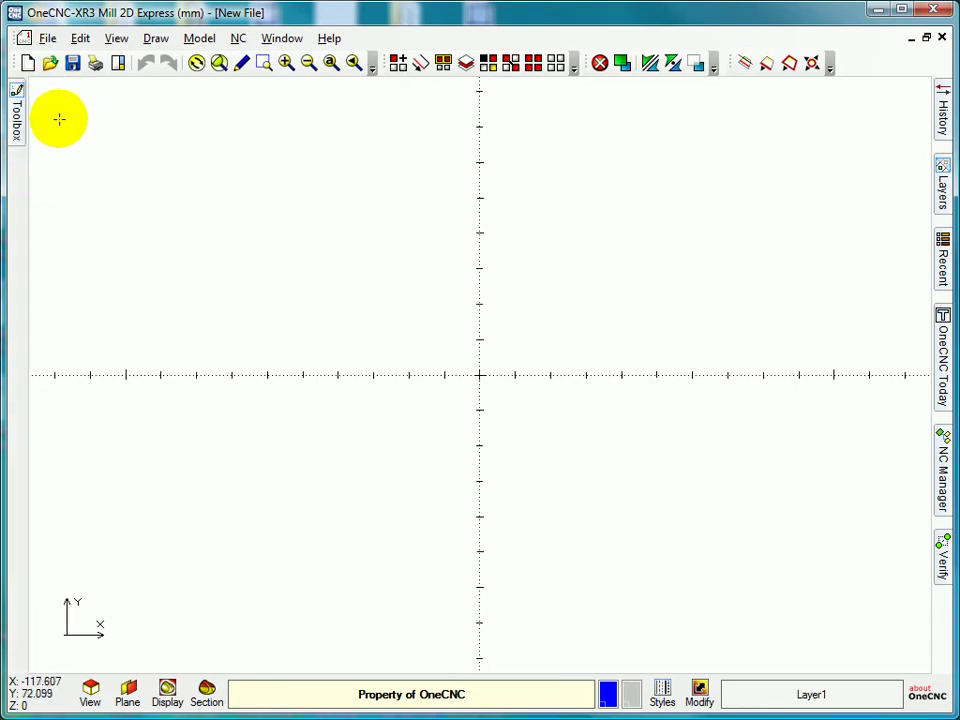
click(943, 118)
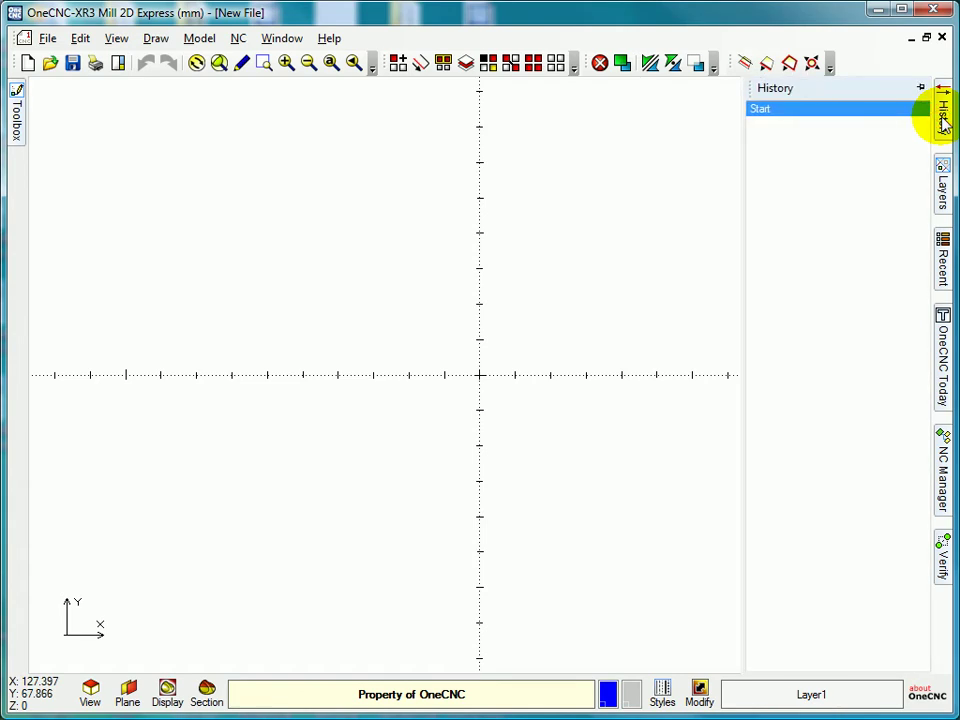
click(944, 189)
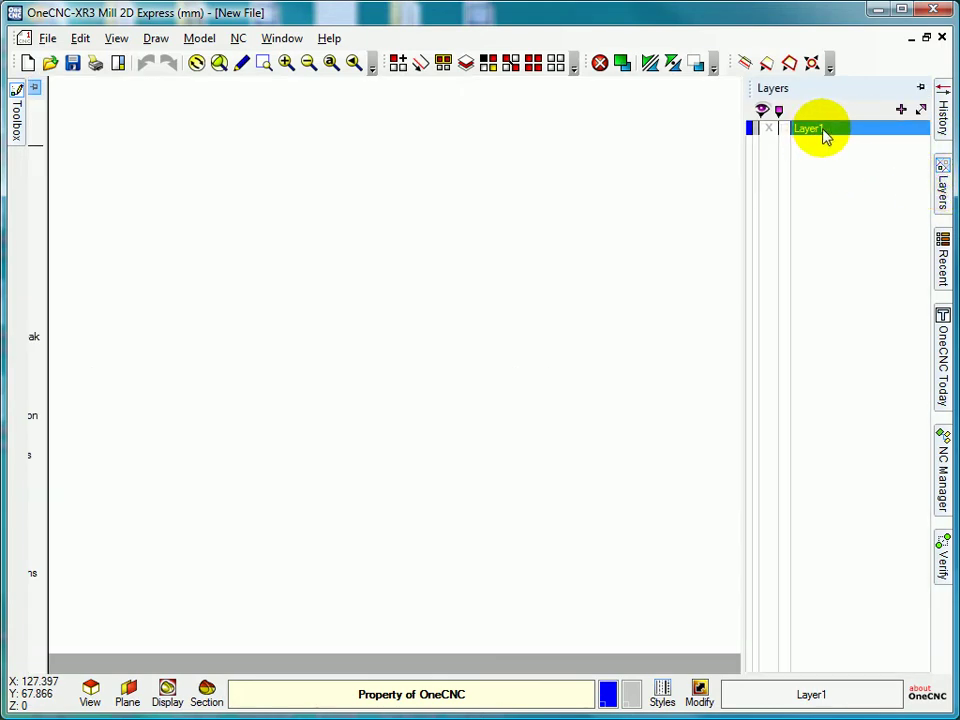
click(933, 260)
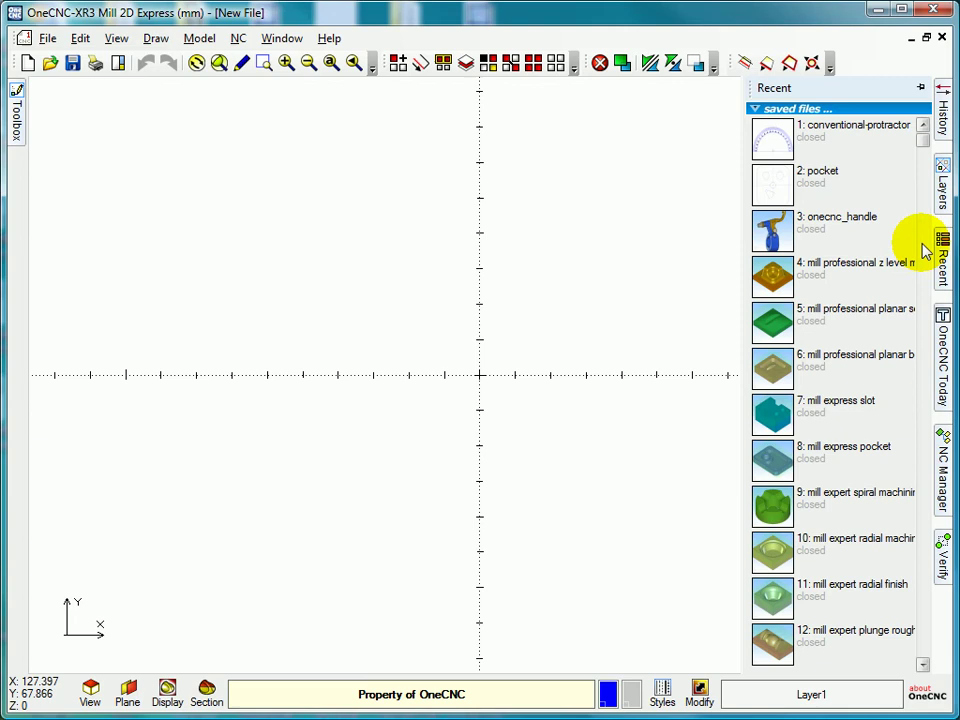
click(942, 352)
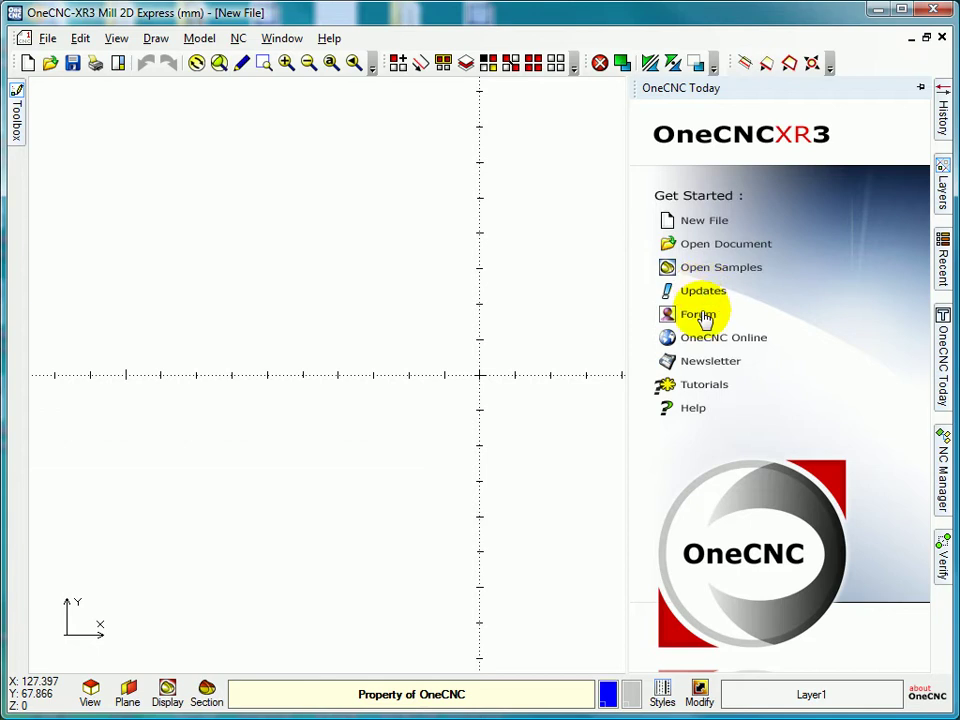
click(938, 456)
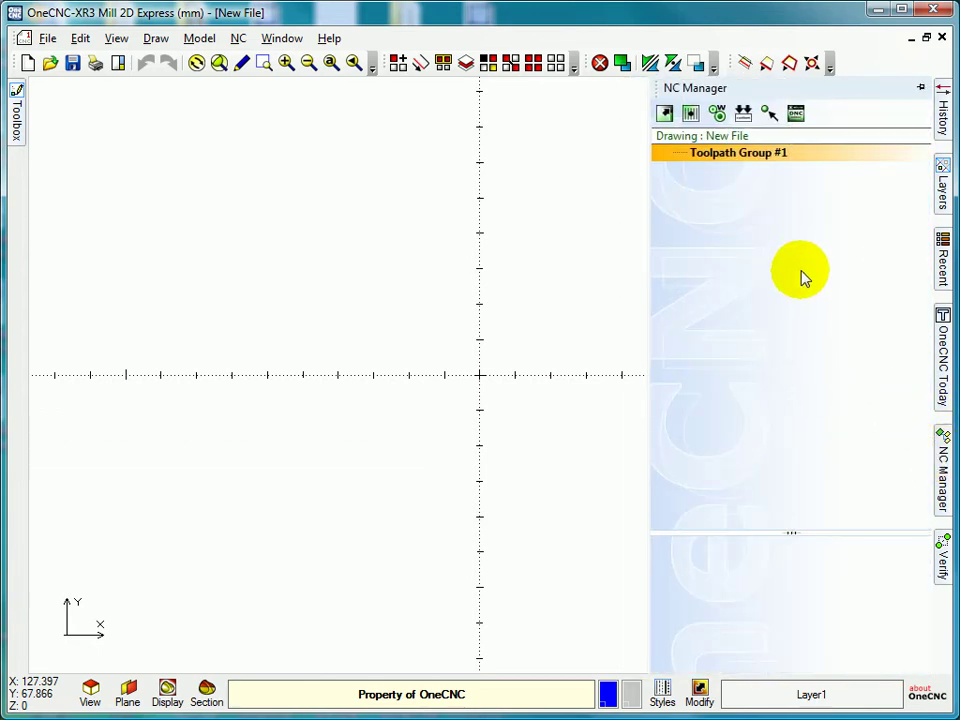
click(939, 553)
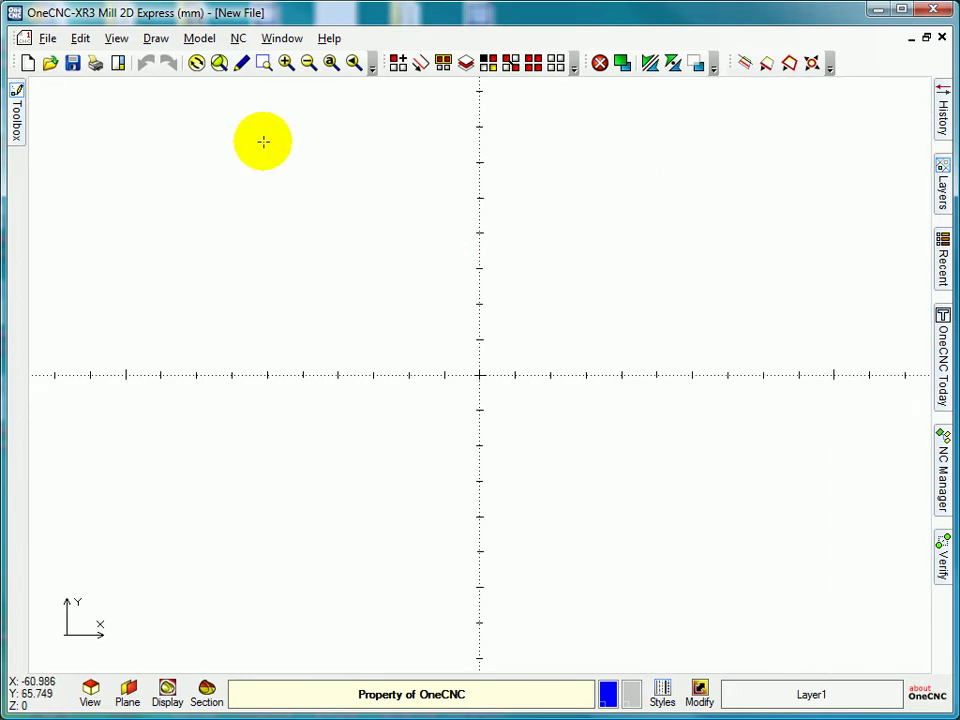
- Pin the Toolbox open and bring up the Line options, including Rectangle
mouse_move(17, 107)
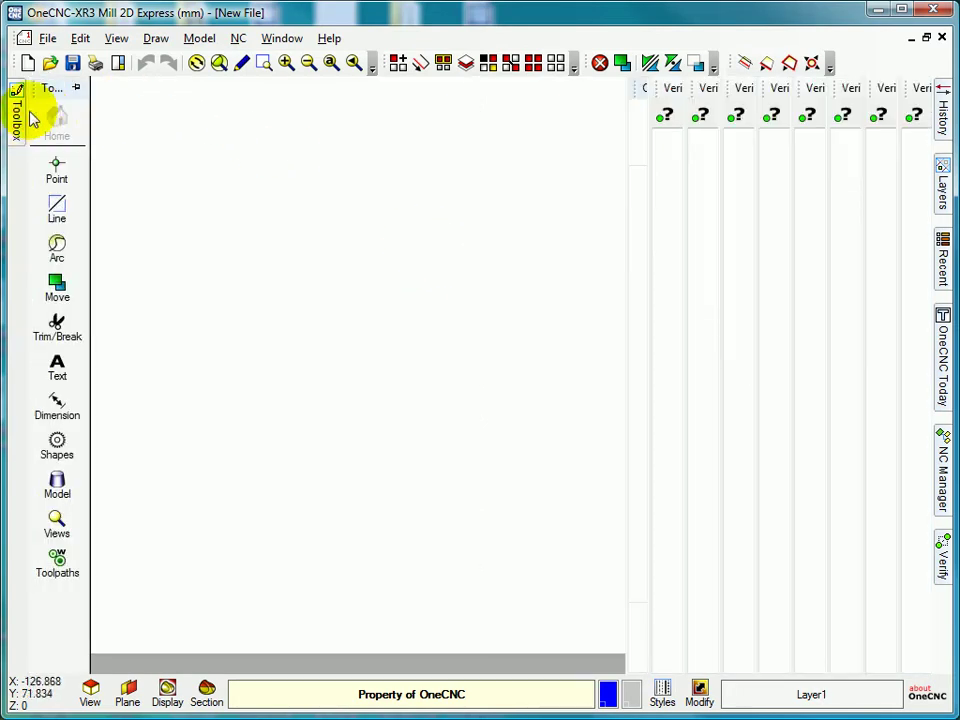
click(77, 90)
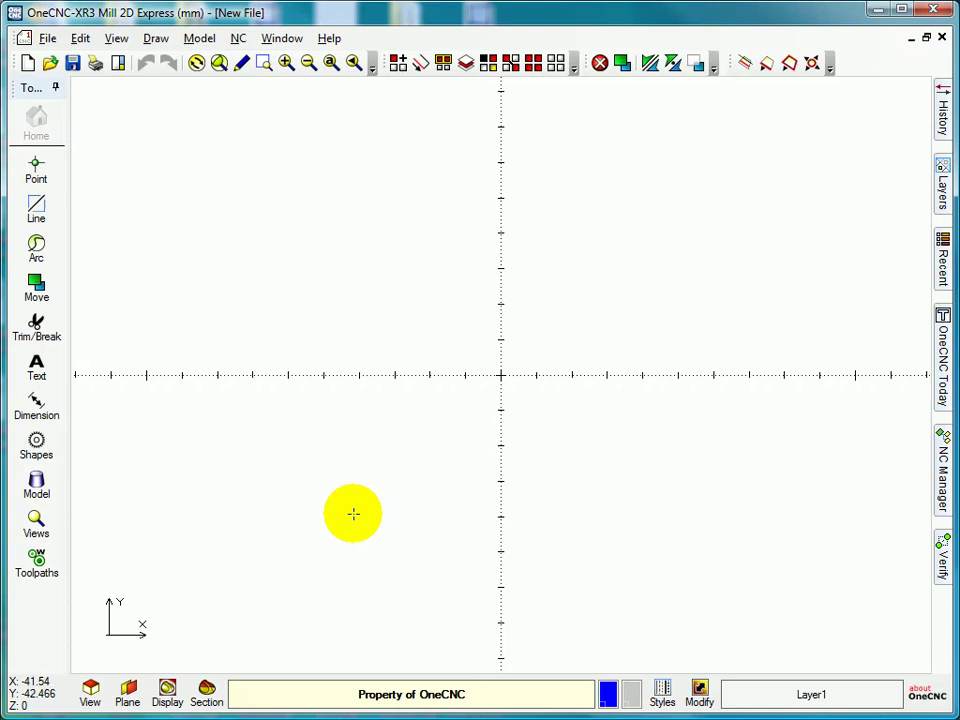
click(55, 218)
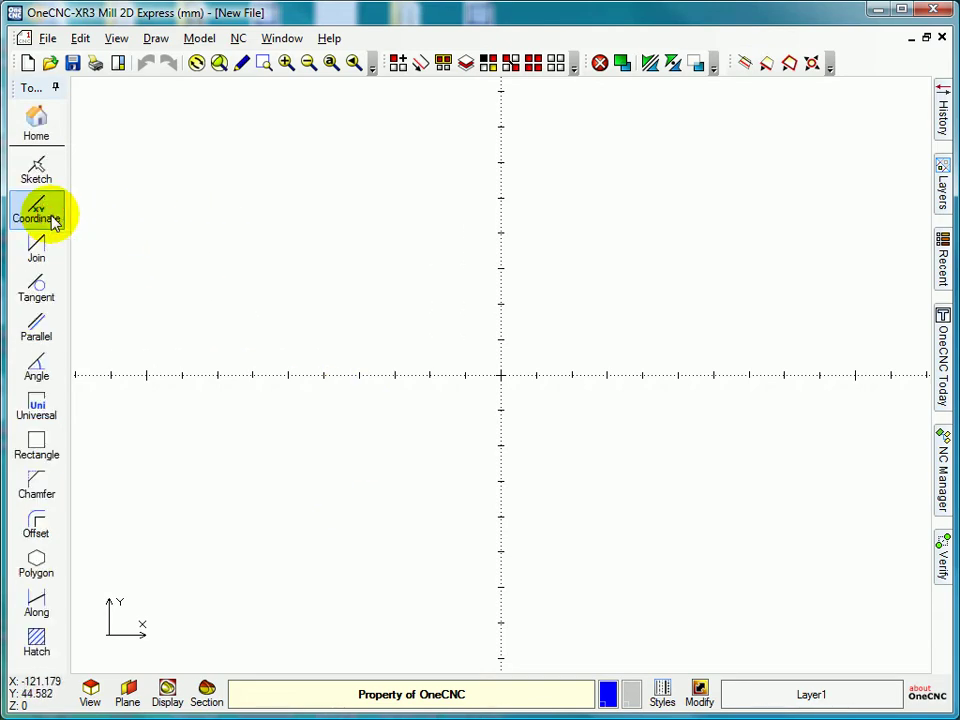
- Start a rectangle with its corner radius set to 20
click(36, 455)
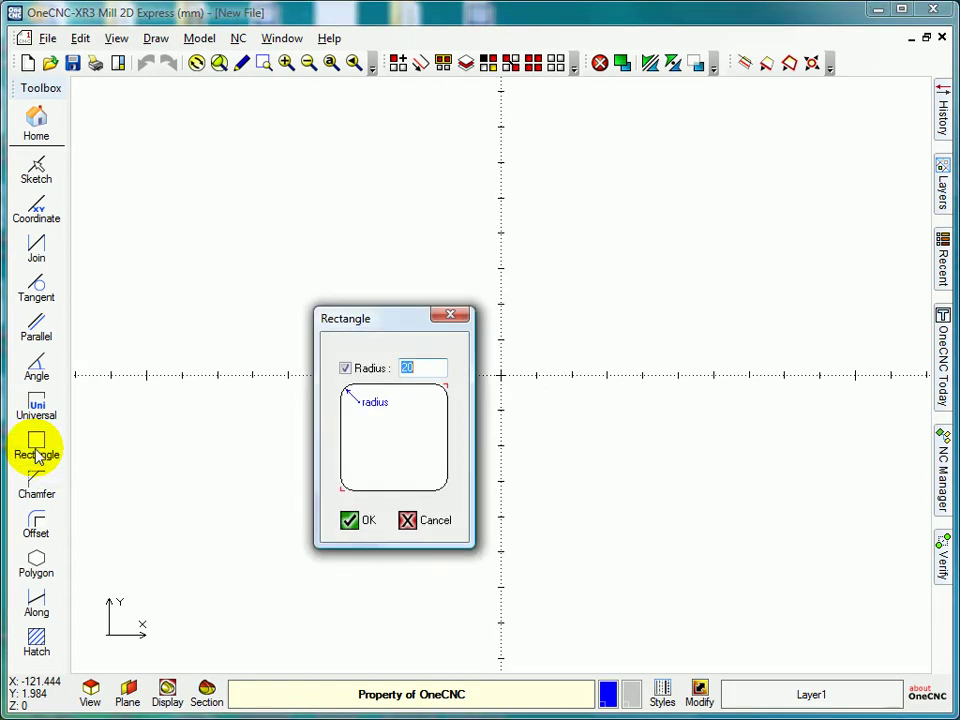
drag(364, 314, 227, 122)
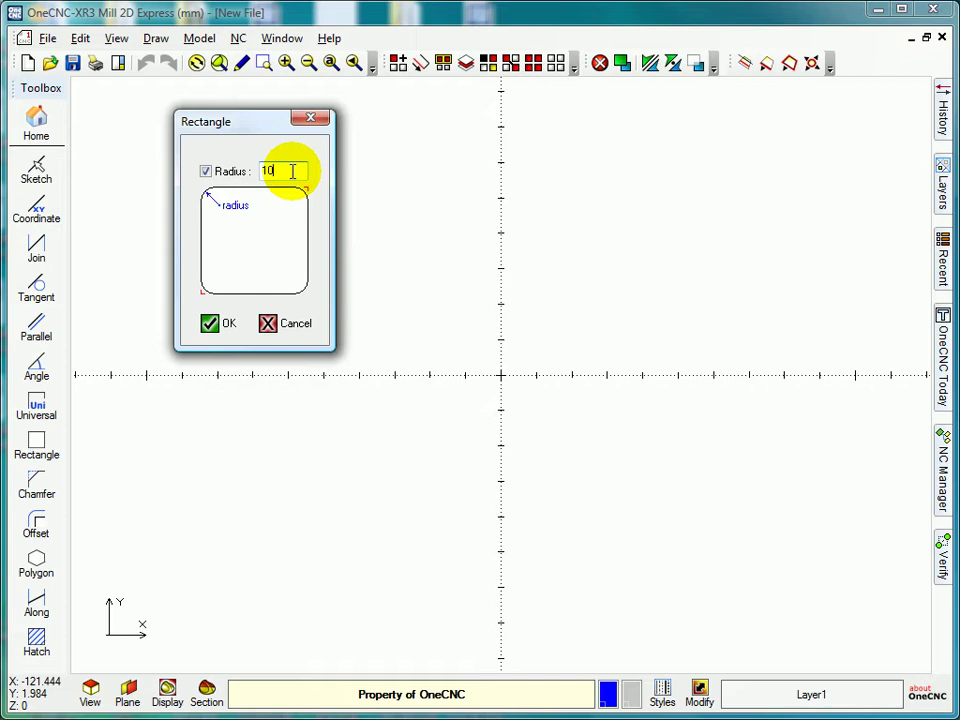
click(206, 173)
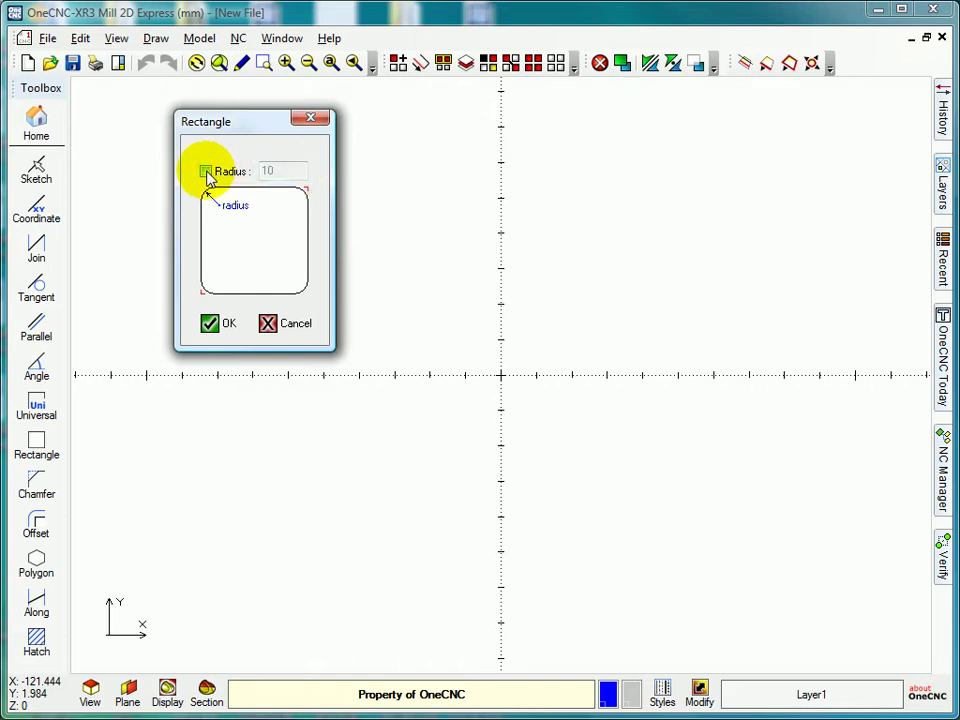
click(206, 172)
drag(291, 170, 240, 170)
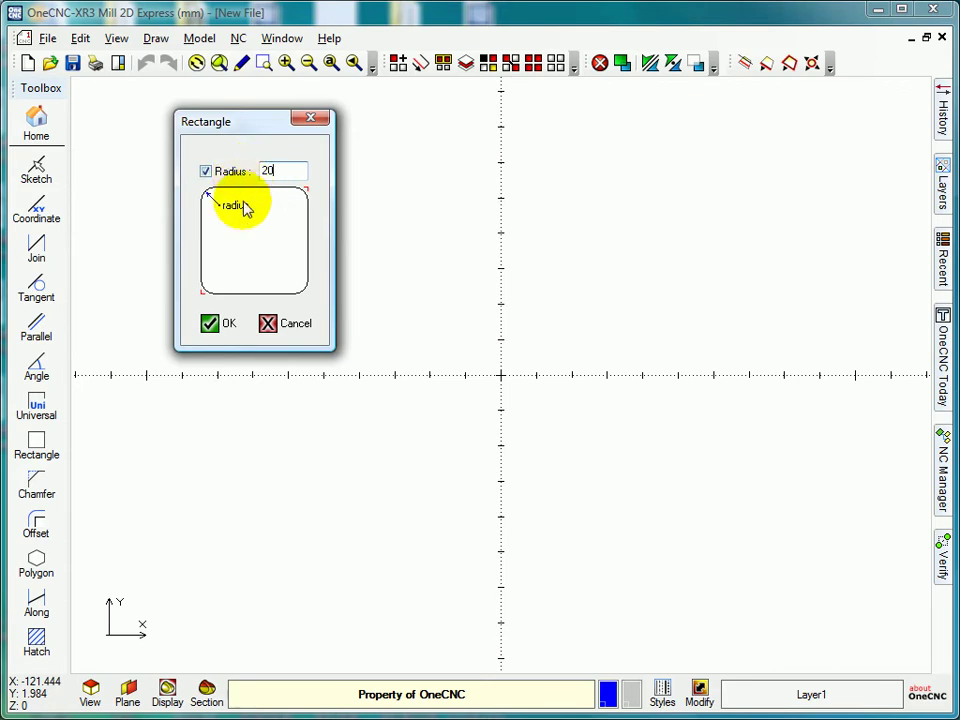
click(211, 325)
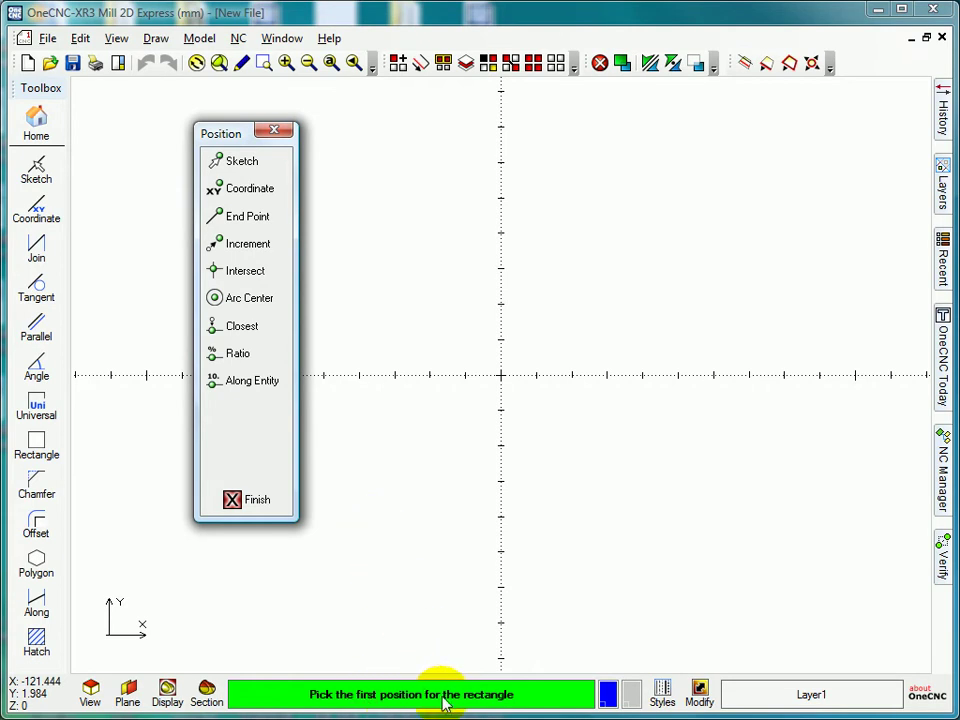
- Place the rectangle's corners at coordinates 50,50 and -50,-50, keeping the R20 rounded corners
click(250, 192)
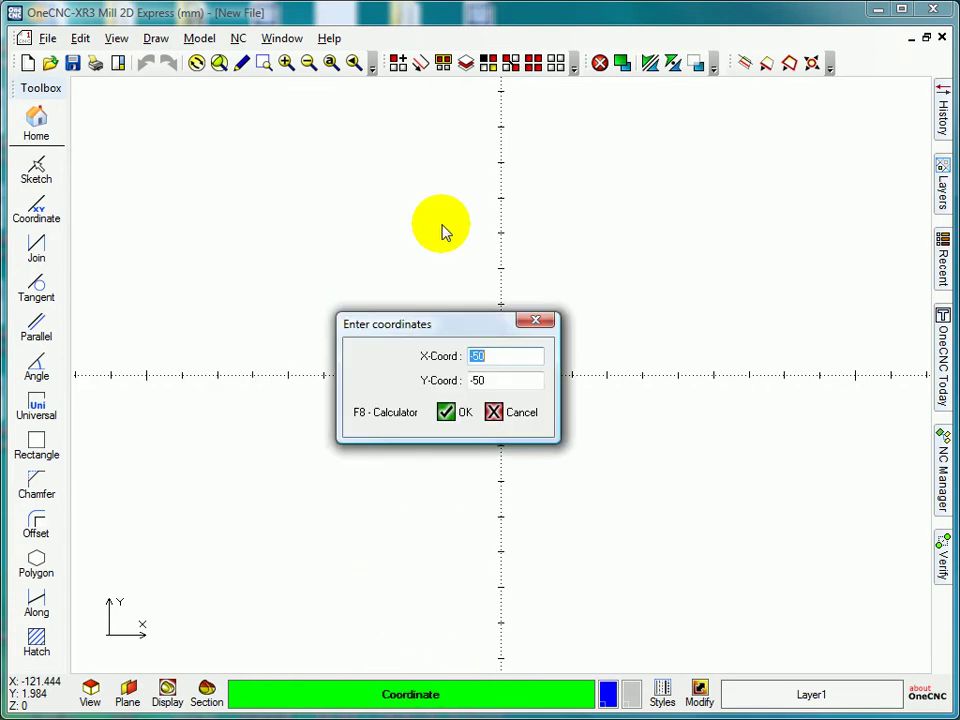
text(50)
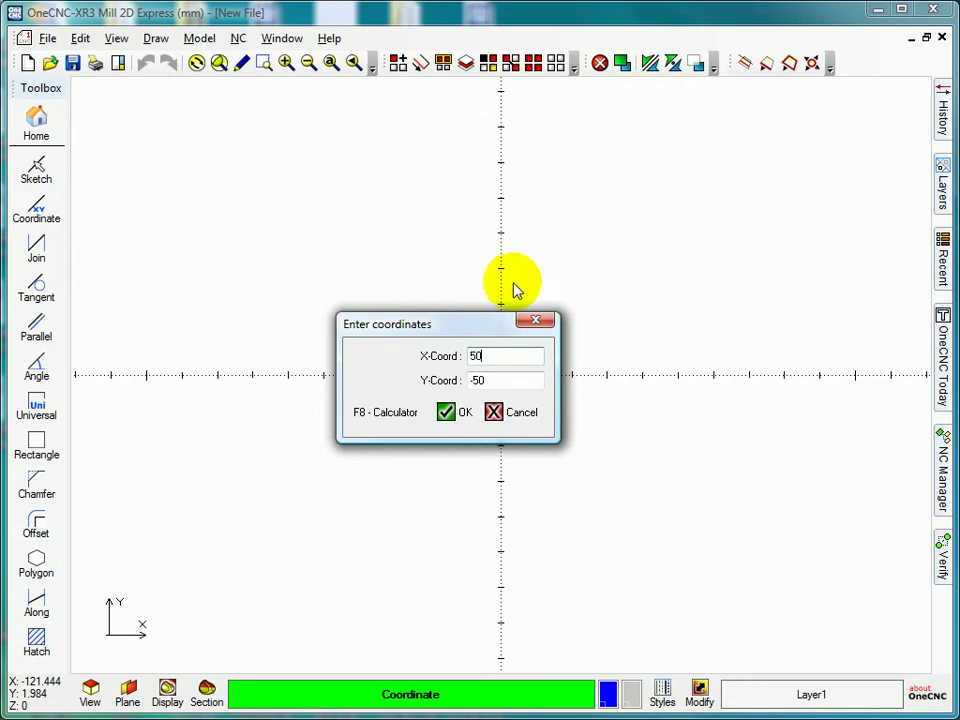
click(423, 380)
text(50)
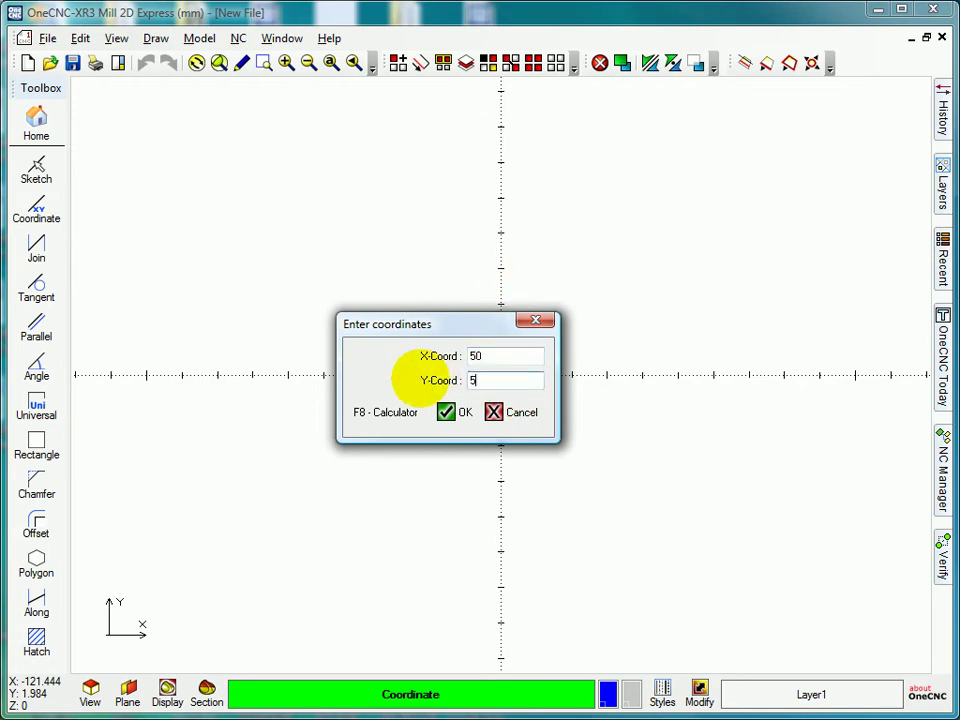
click(446, 413)
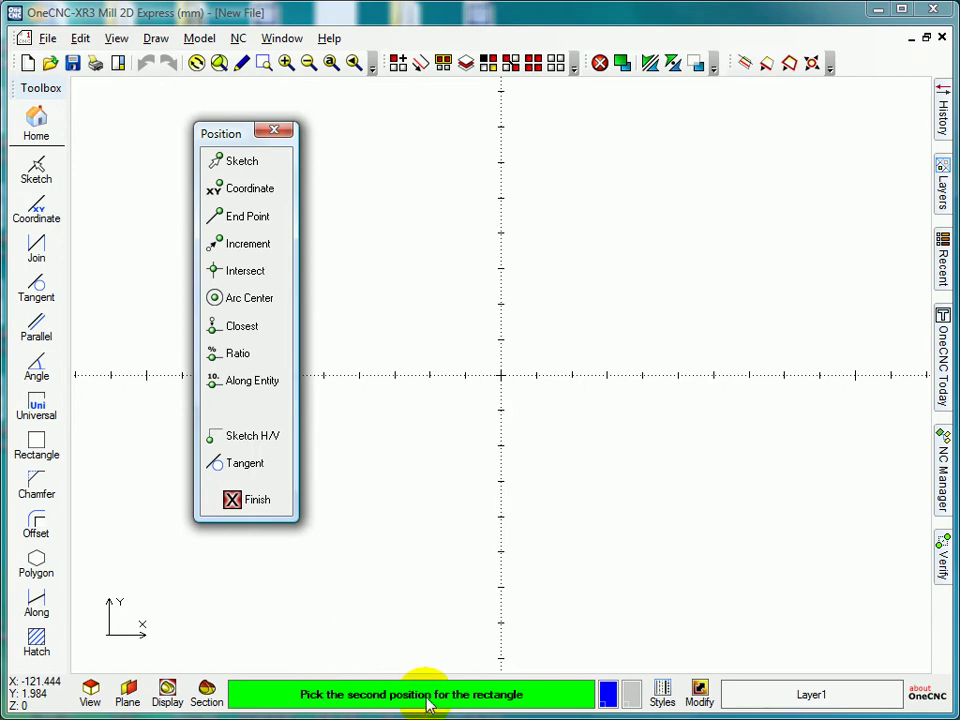
click(249, 189)
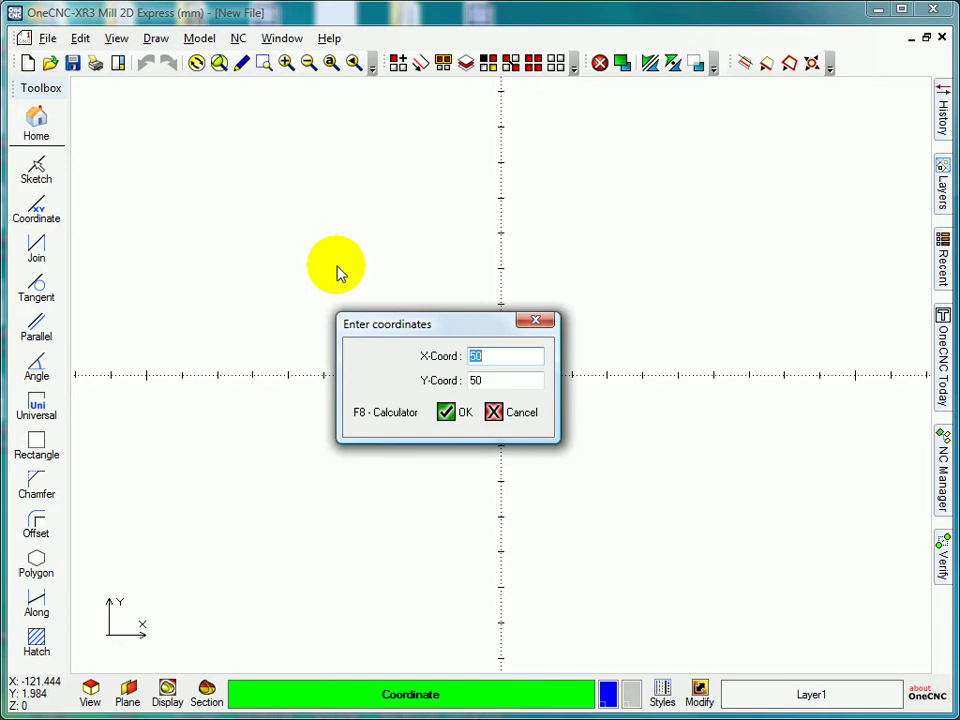
text(-50)
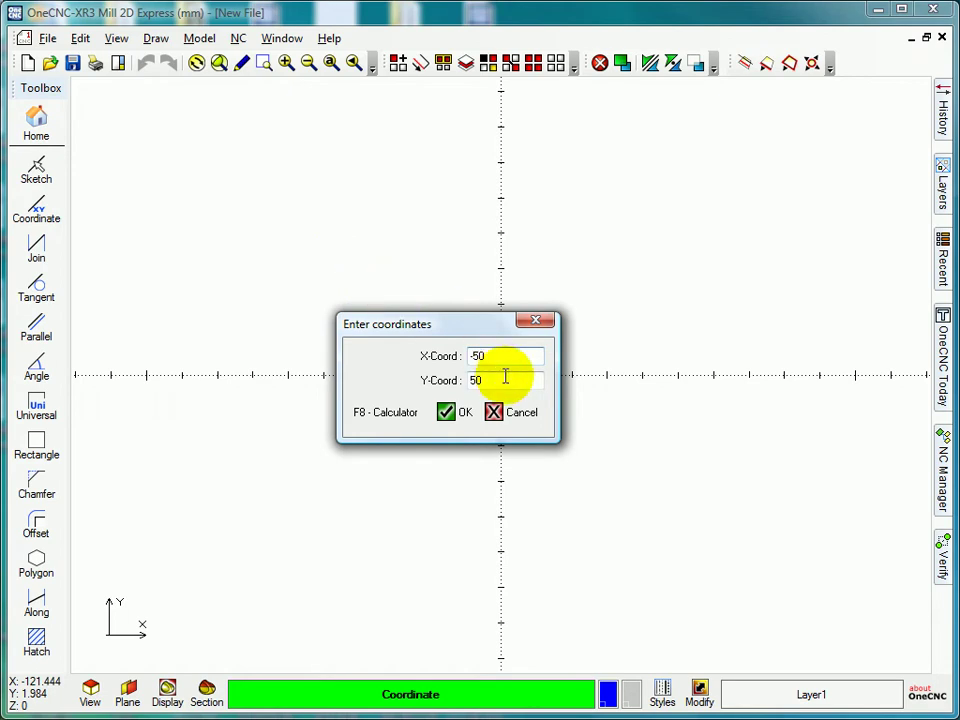
key(Tab)
text(-)
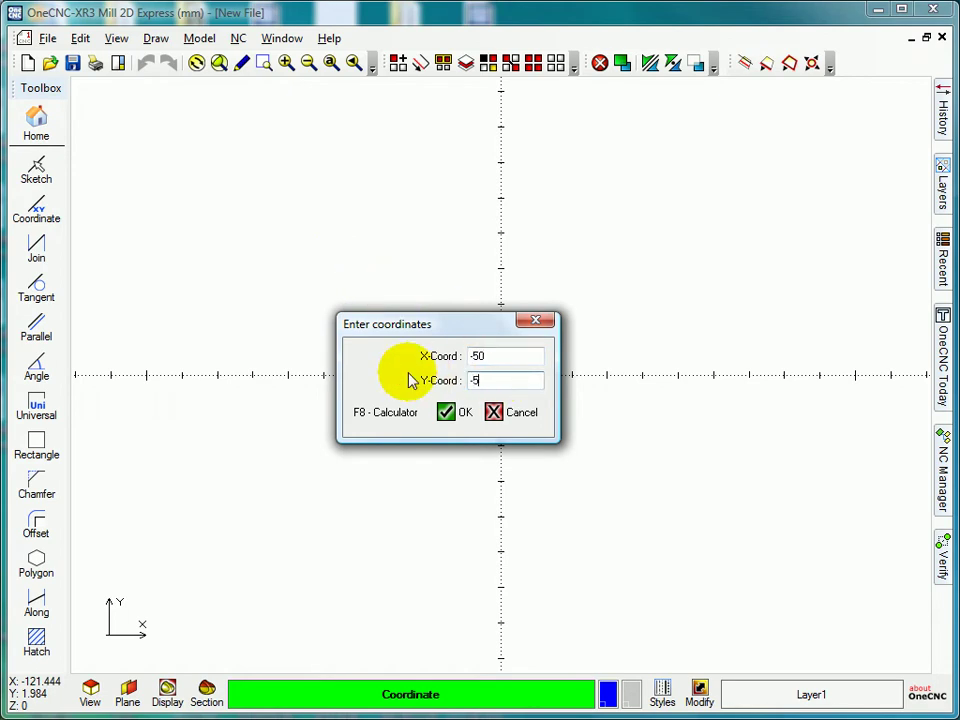
click(446, 413)
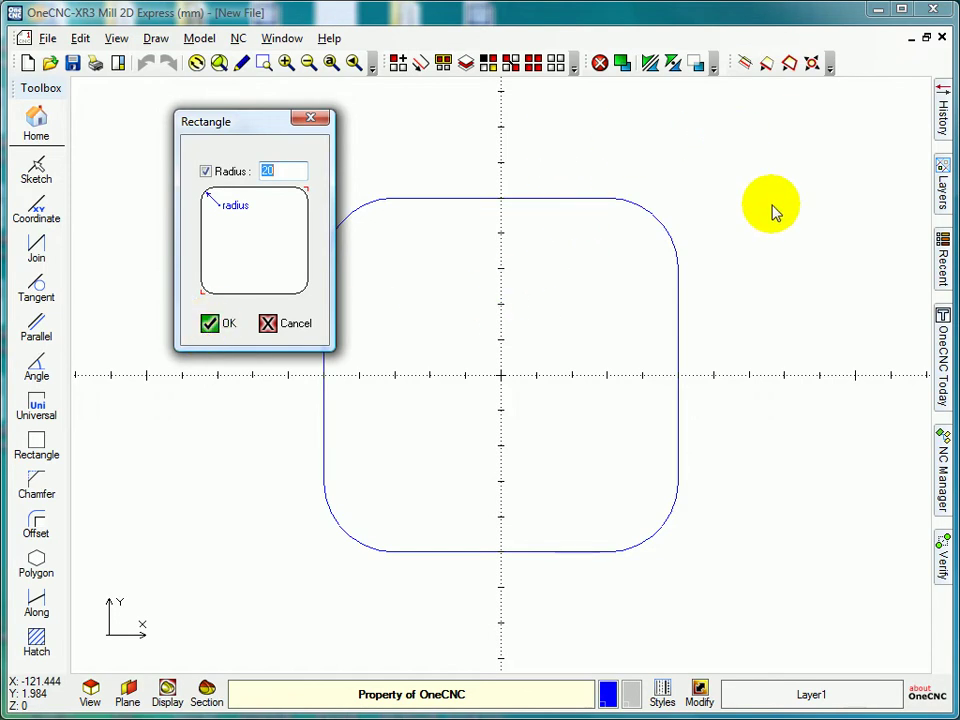
click(268, 323)
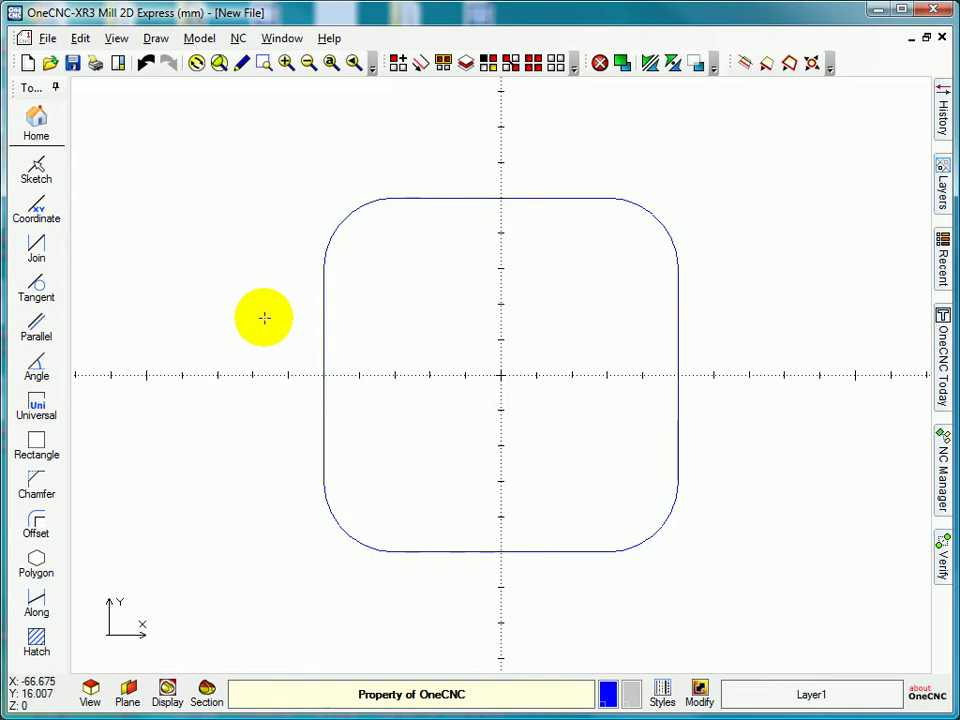
- Add parallel dimensions for the square's 100 width above and 100 height to the left
click(37, 122)
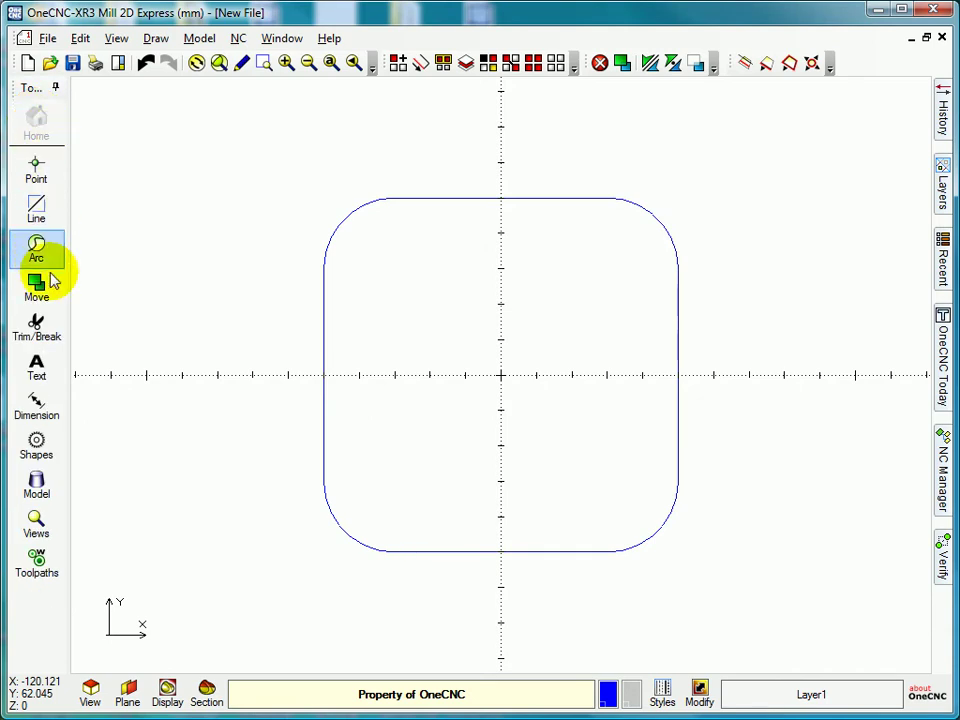
click(37, 412)
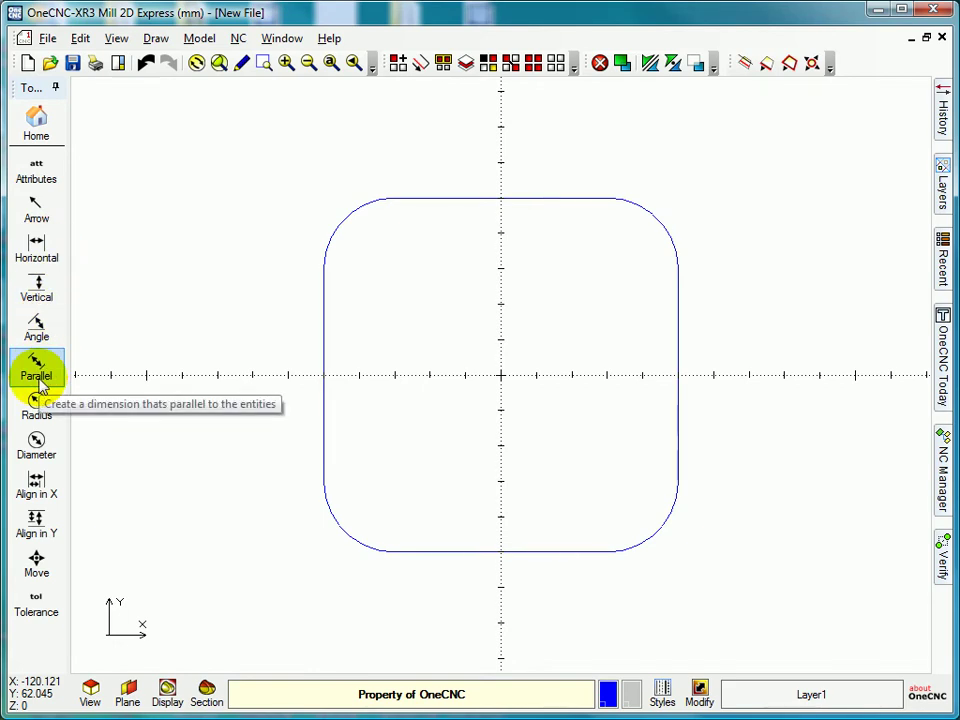
click(37, 372)
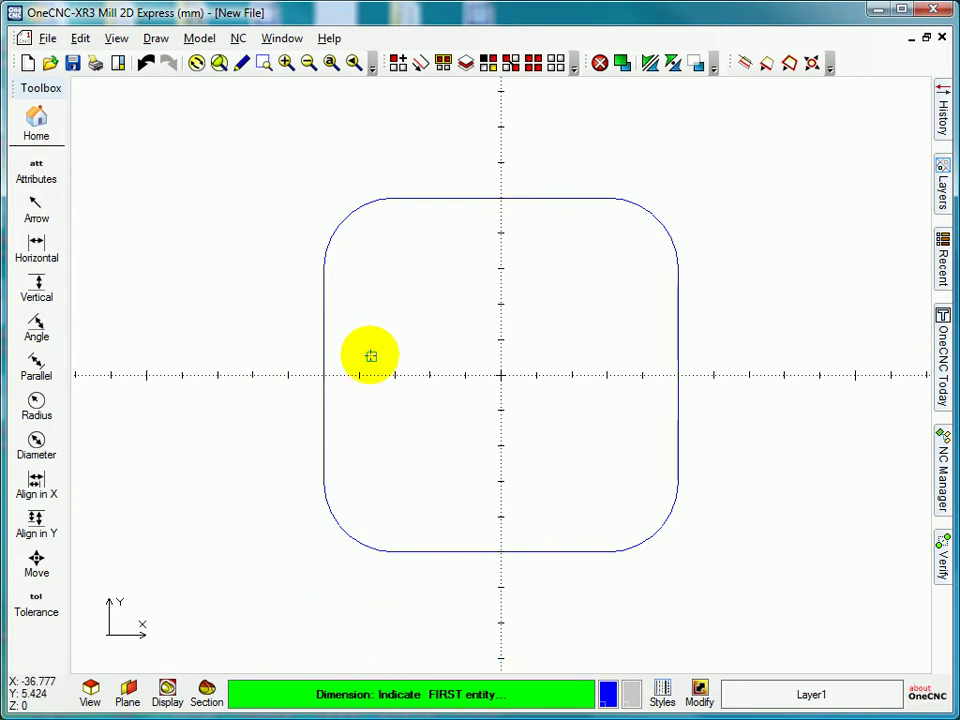
click(327, 343)
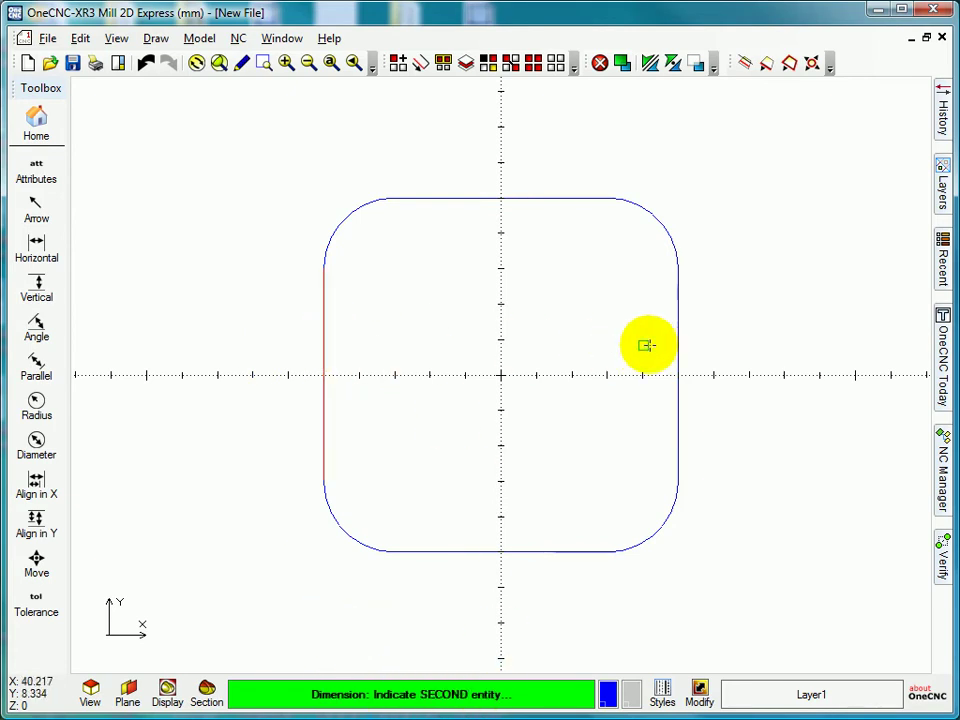
click(677, 348)
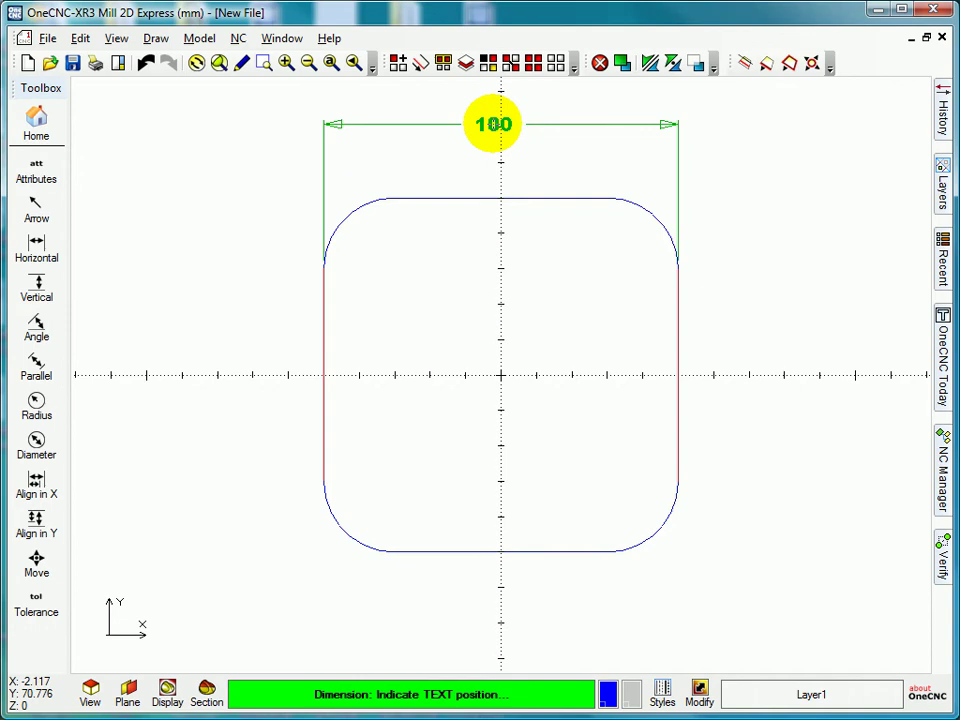
click(497, 125)
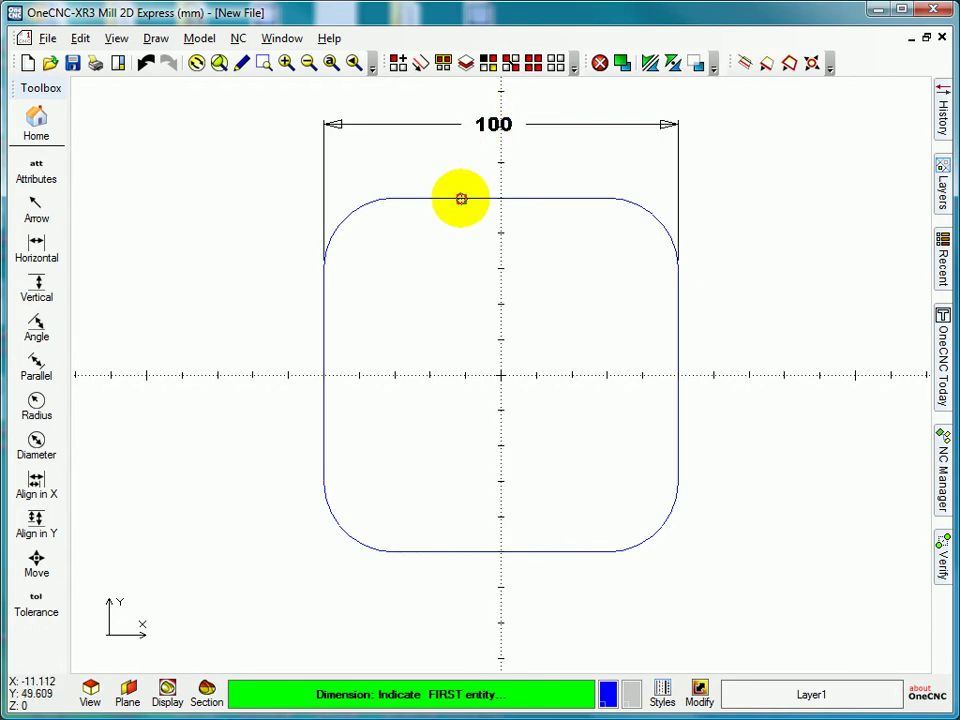
click(461, 199)
click(492, 549)
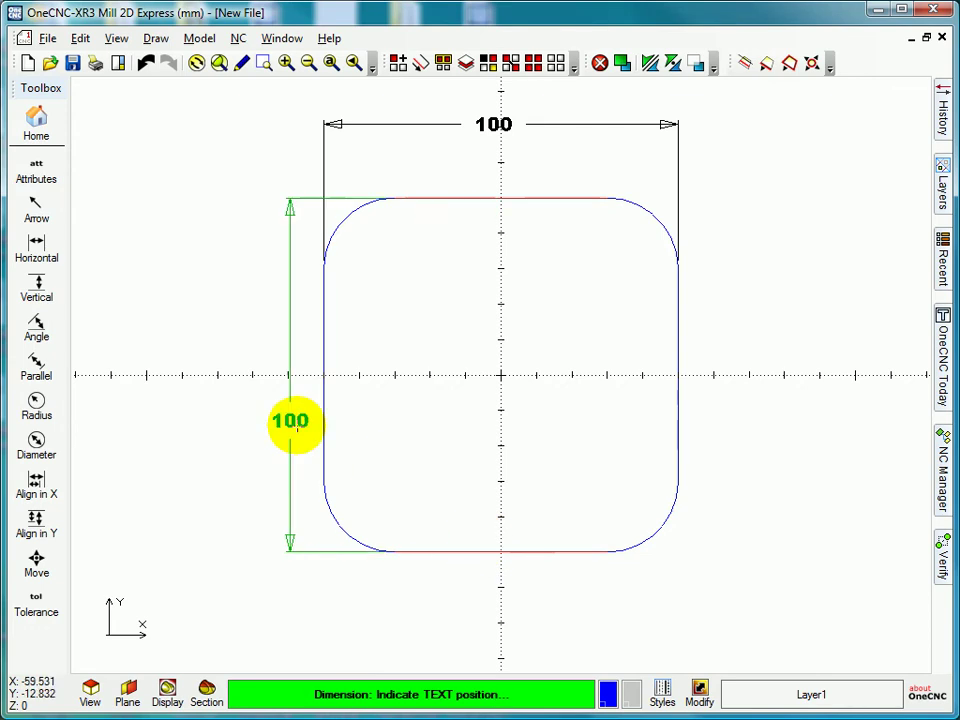
click(218, 359)
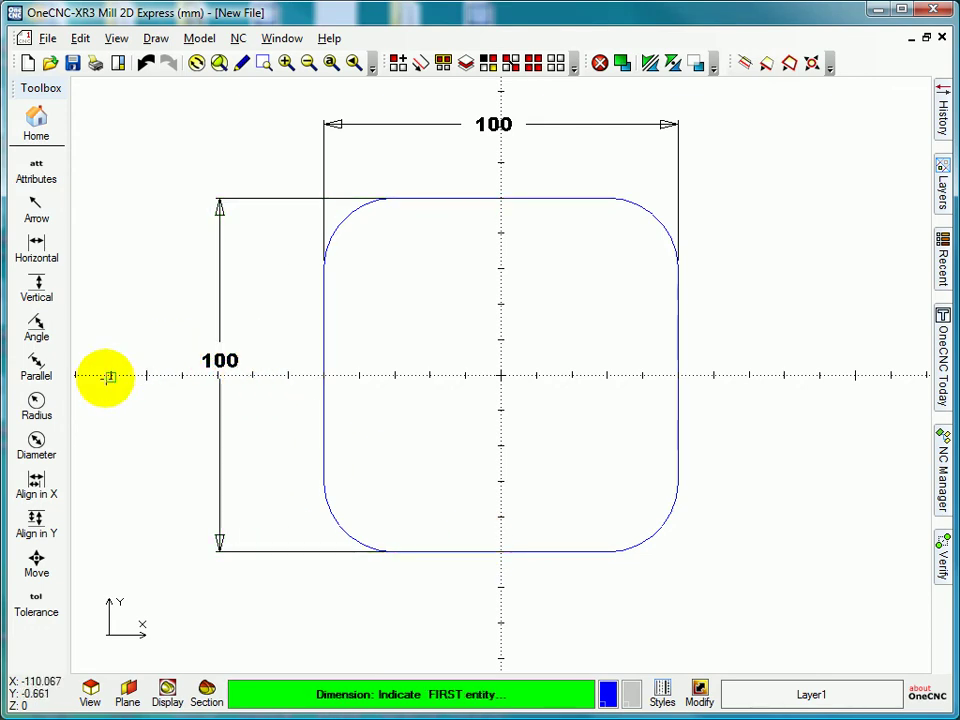
- Label the top-left and top-right corner arcs with R20 radius dimensions
click(38, 402)
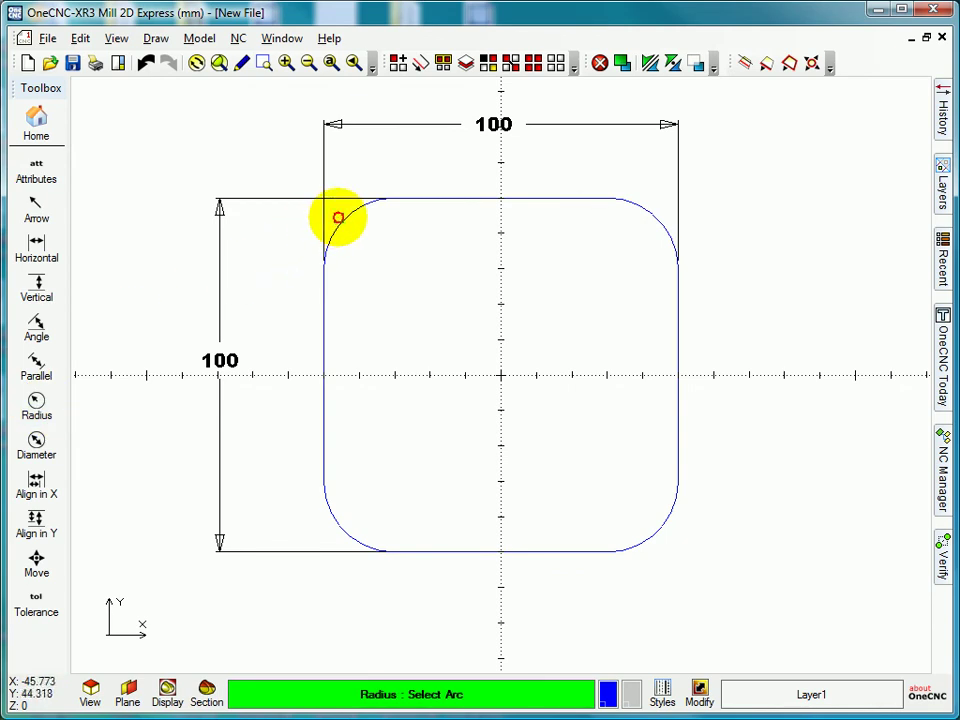
click(339, 214)
click(262, 148)
click(638, 199)
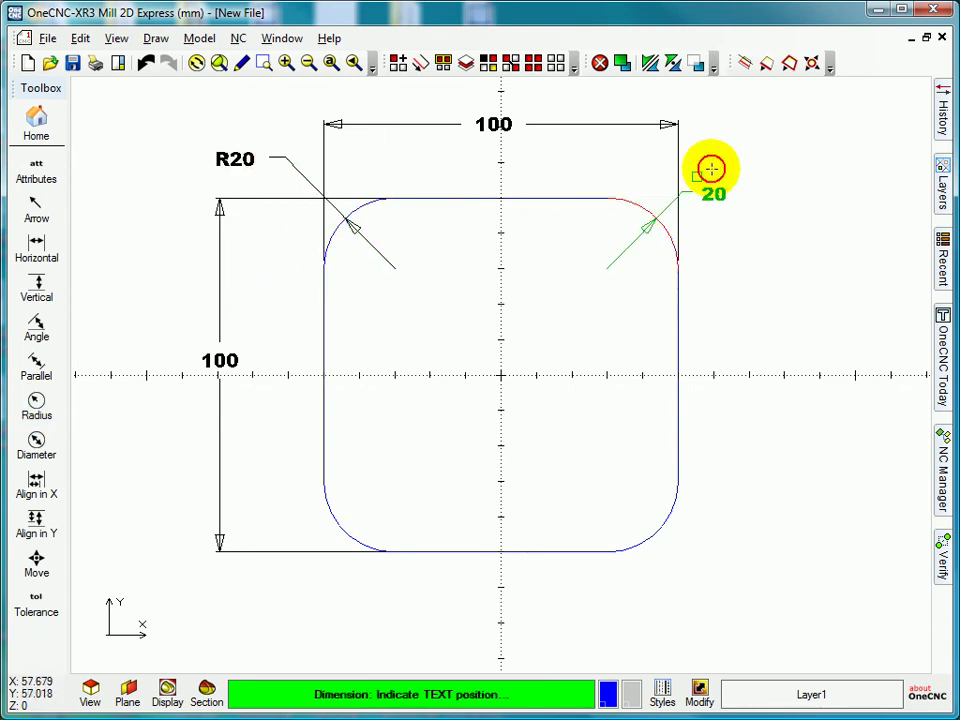
click(779, 146)
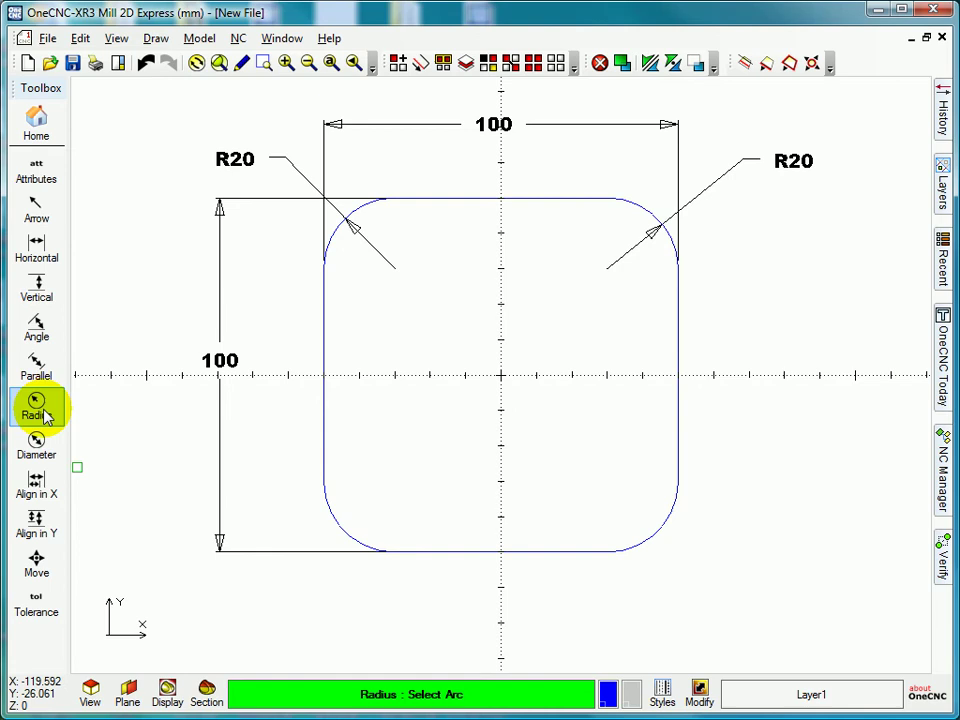
- Add a ⌀40 diameter dimension to the bottom-left corner arc
click(40, 443)
click(329, 527)
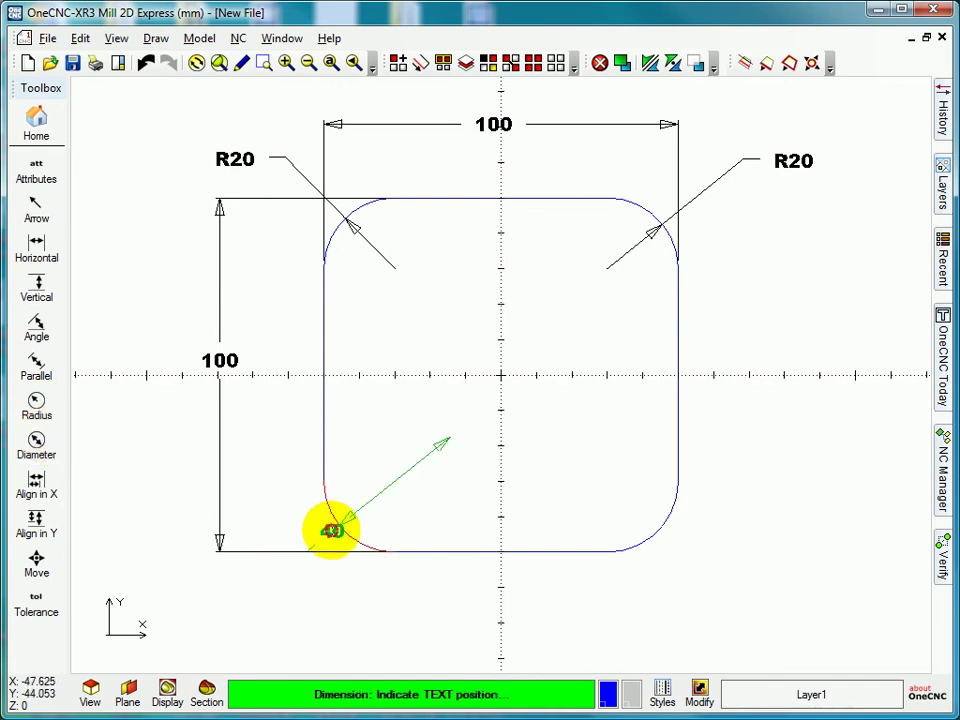
click(253, 602)
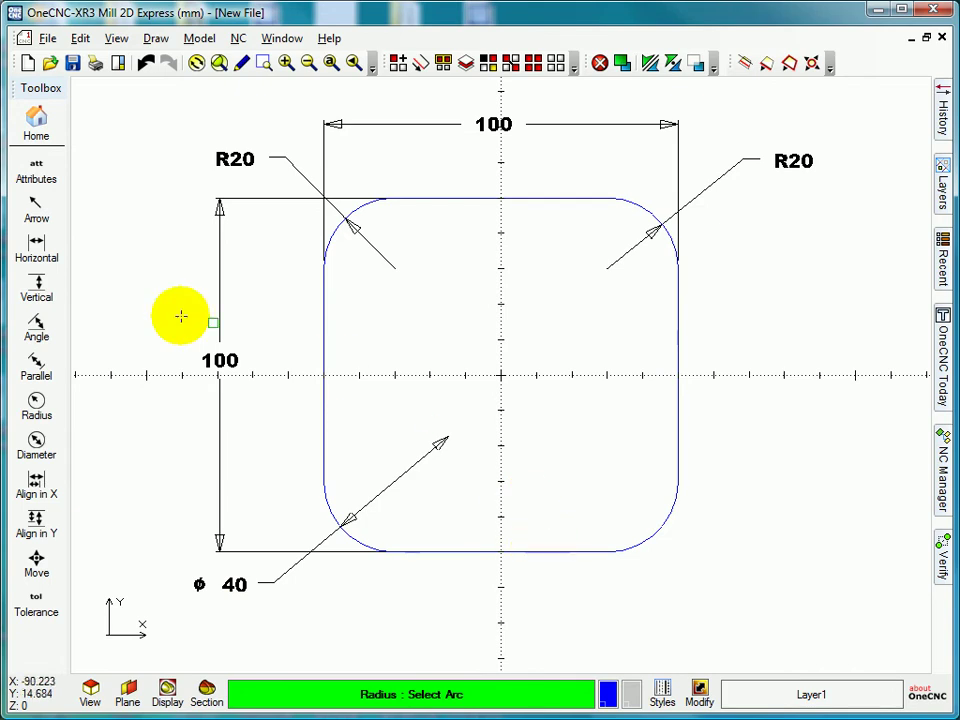
- Add 90° and 270° angle dimensions between the right and bottom edges
click(36, 326)
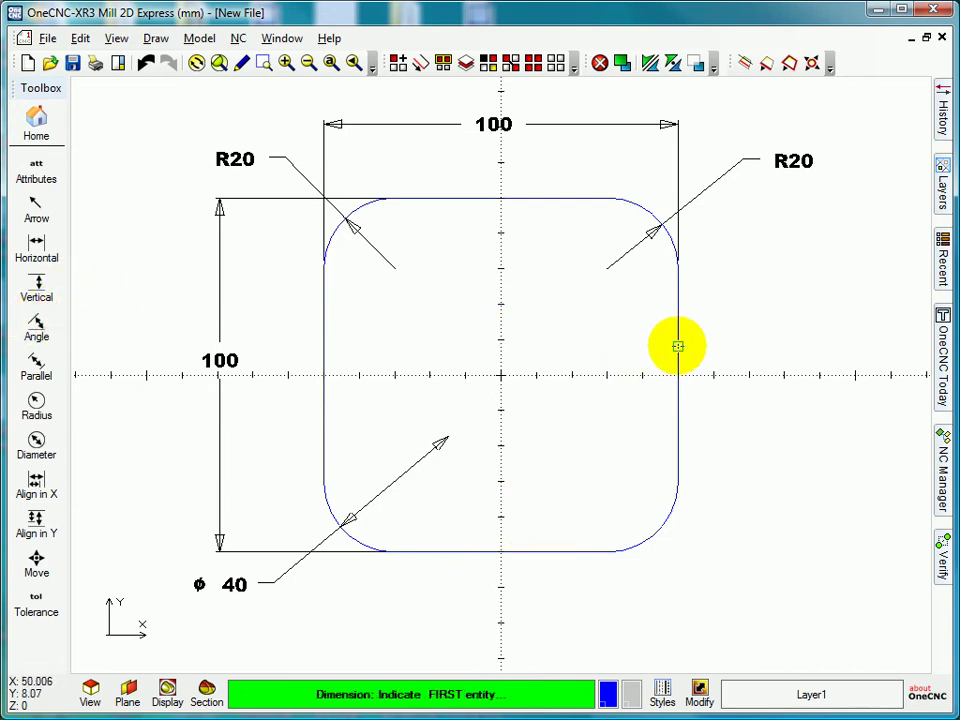
click(677, 343)
click(512, 553)
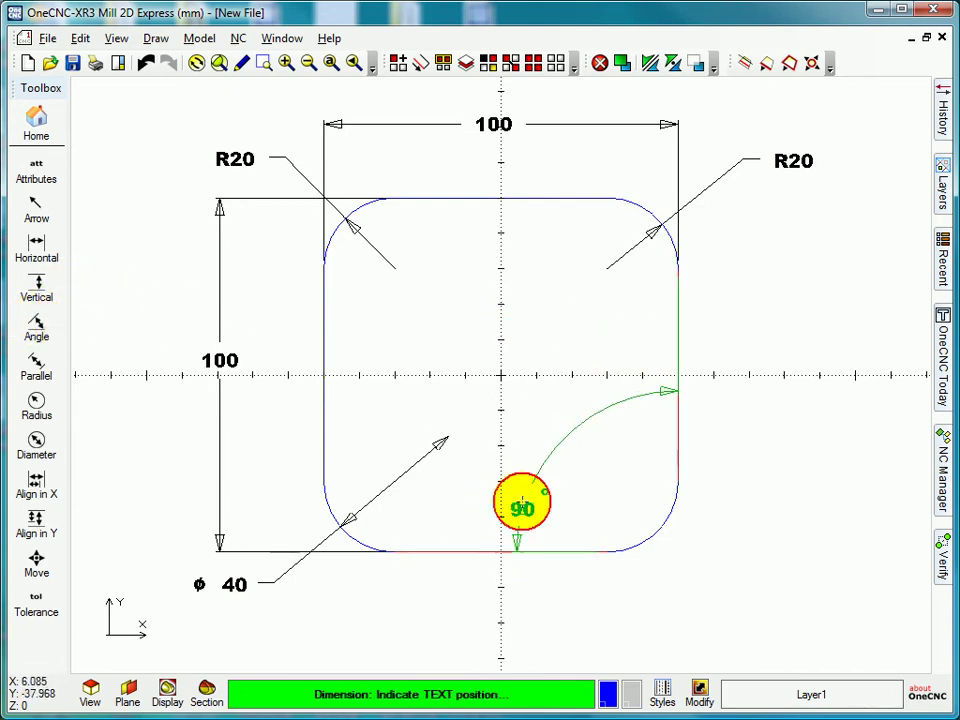
click(563, 402)
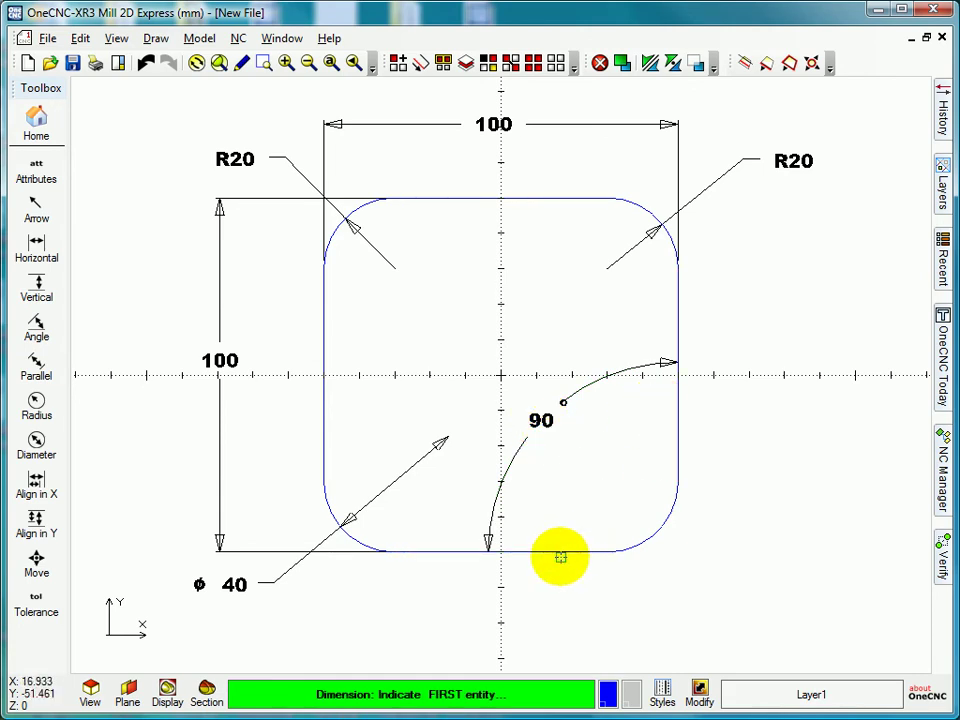
click(559, 552)
click(683, 448)
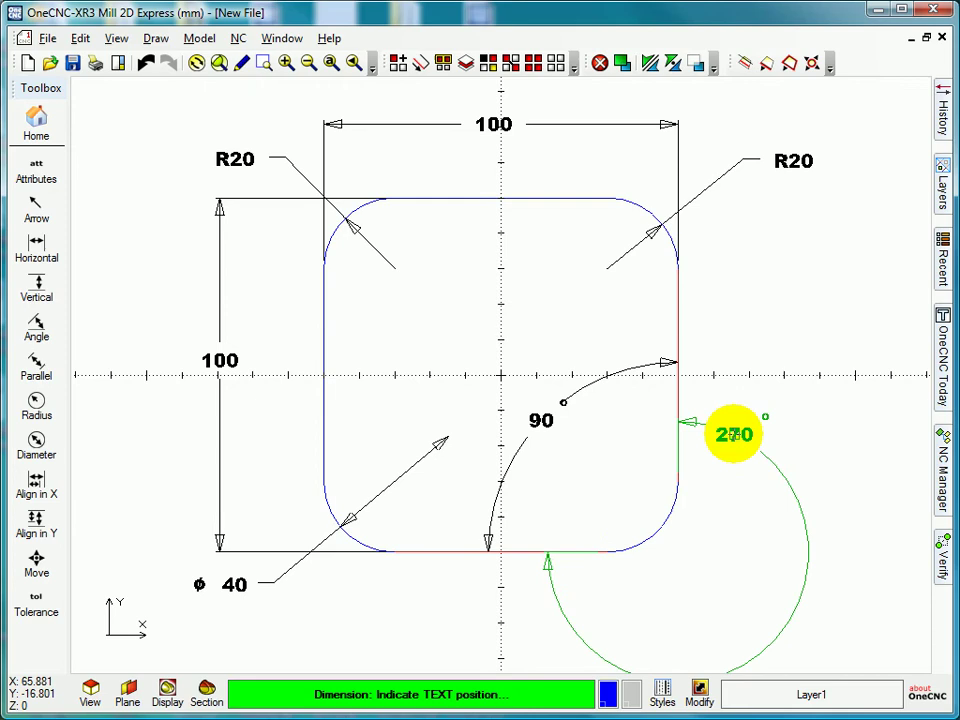
click(734, 434)
scroll(667, 487, down, 1)
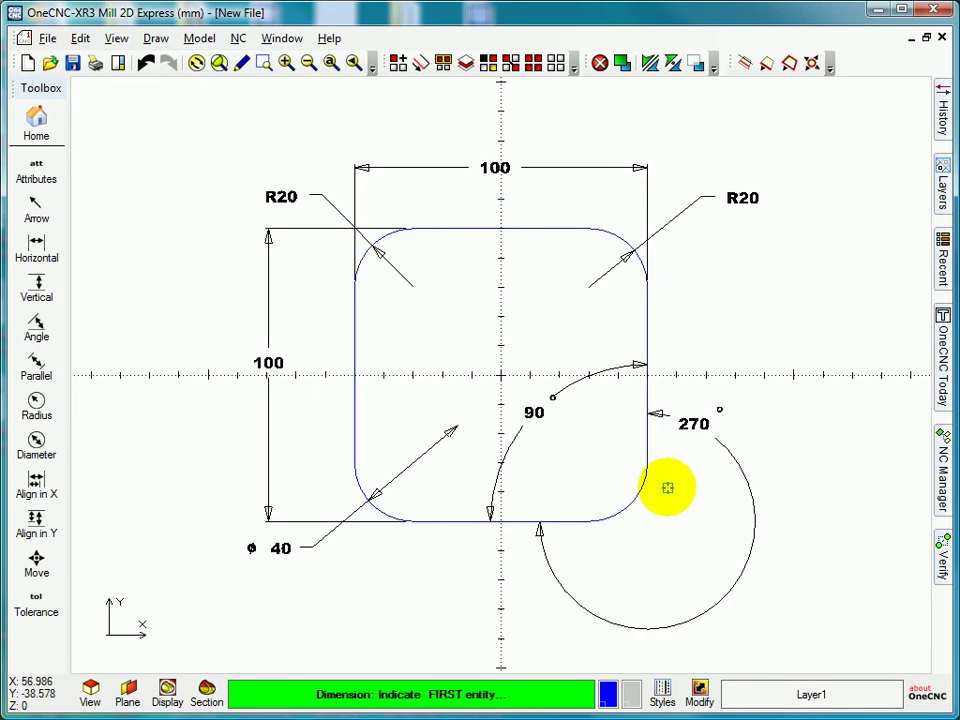
key(Escape)
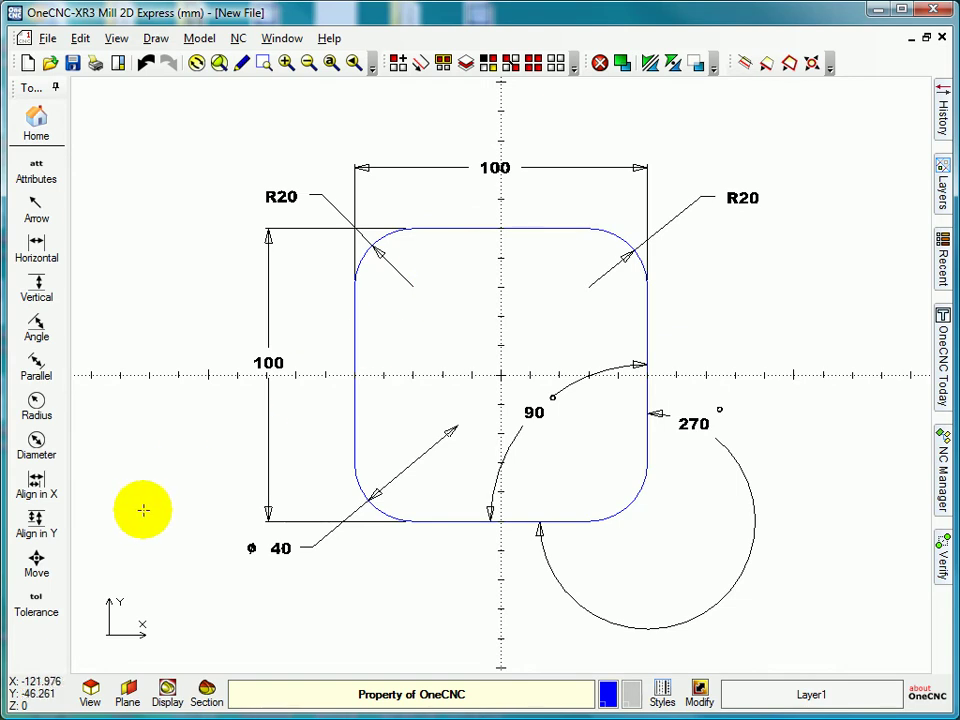
- Move the two 100 dimensions and both R20 labels outward from the rectangle
click(37, 563)
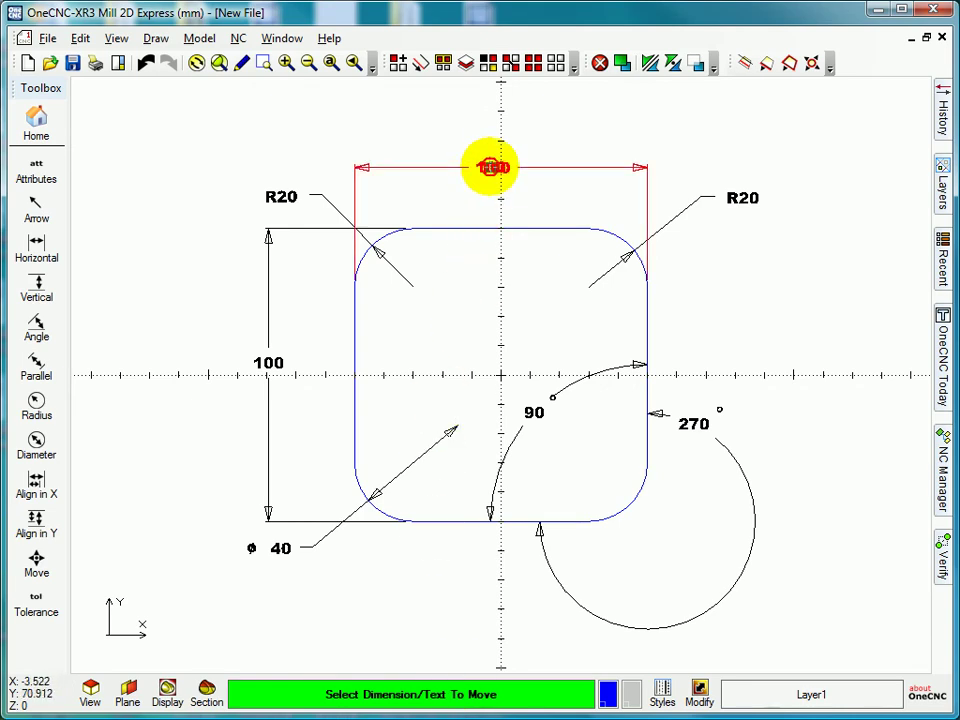
click(500, 120)
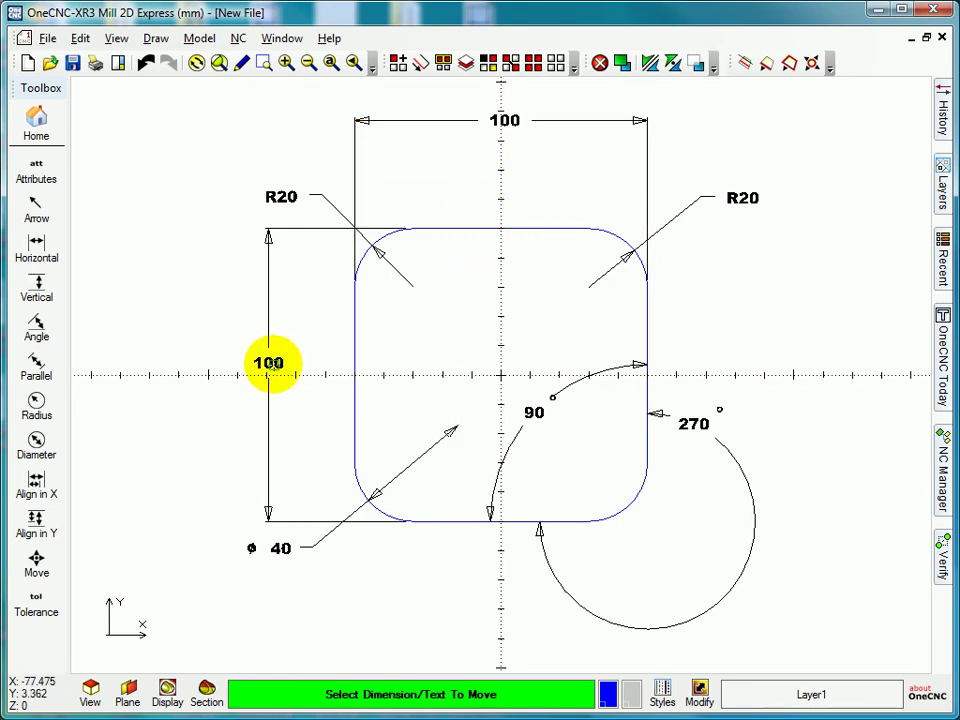
click(268, 363)
click(189, 363)
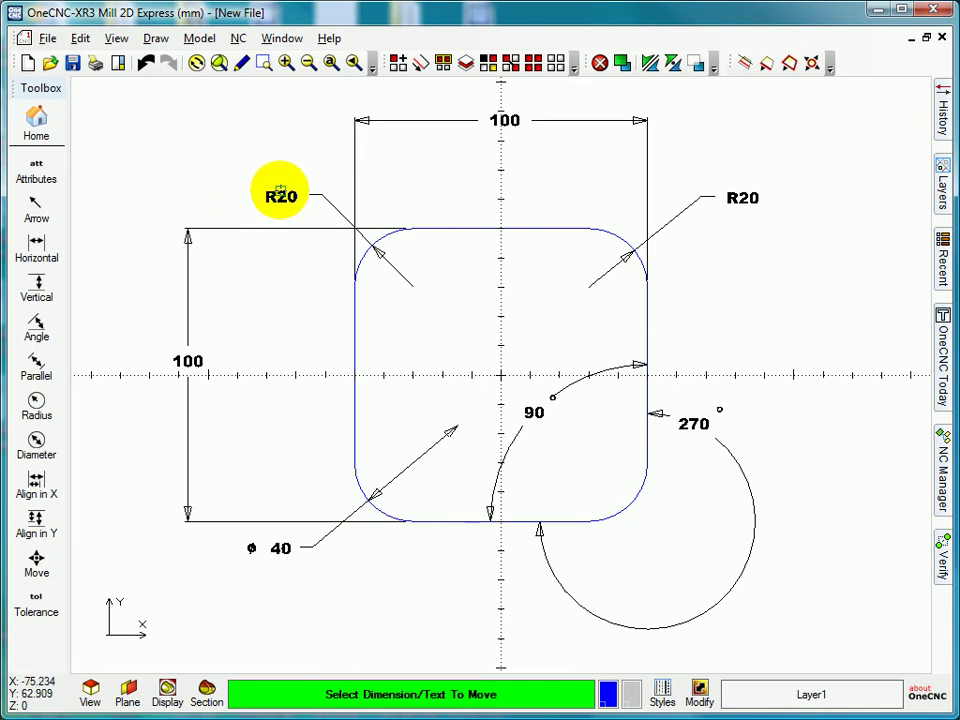
click(280, 195)
click(268, 148)
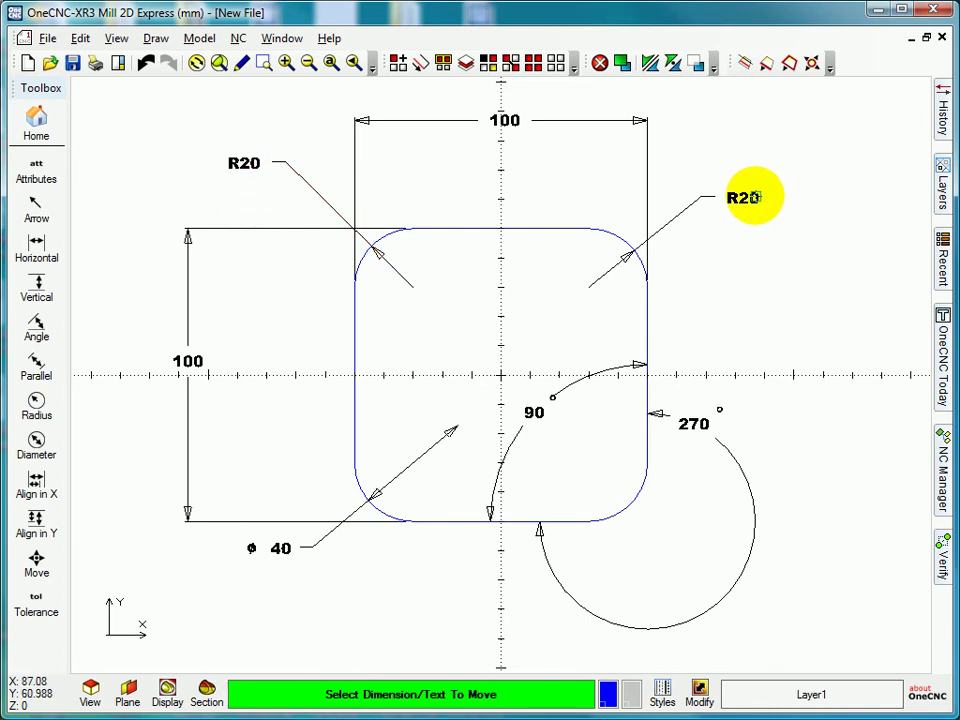
click(755, 197)
click(760, 150)
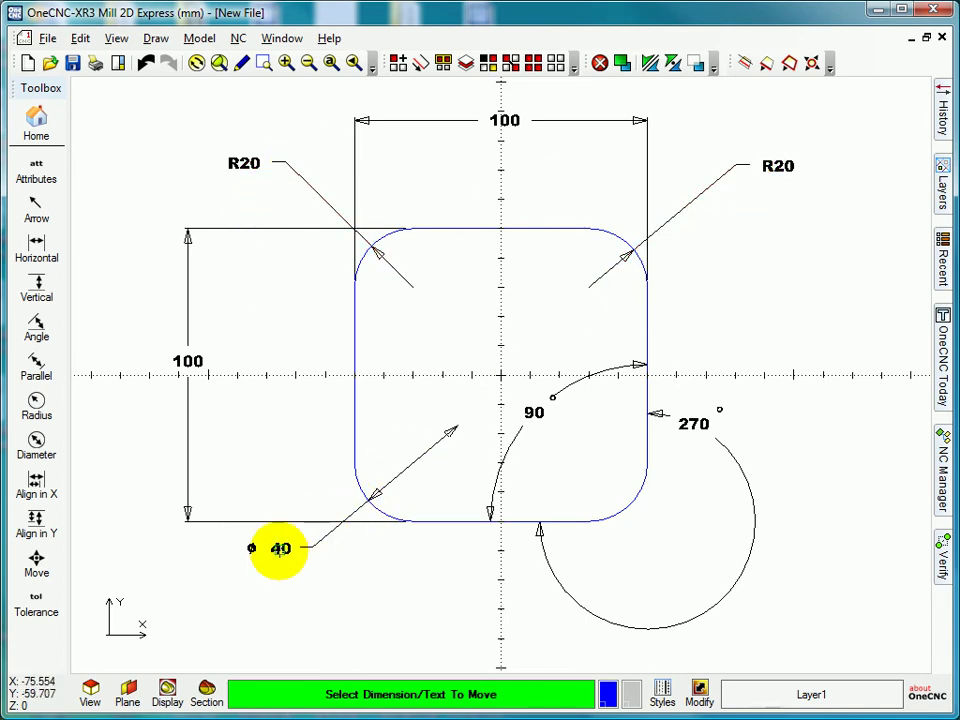
- Reposition the ⌀40 label below the rectangle and the 90 and 270 angle labels
click(280, 548)
click(334, 598)
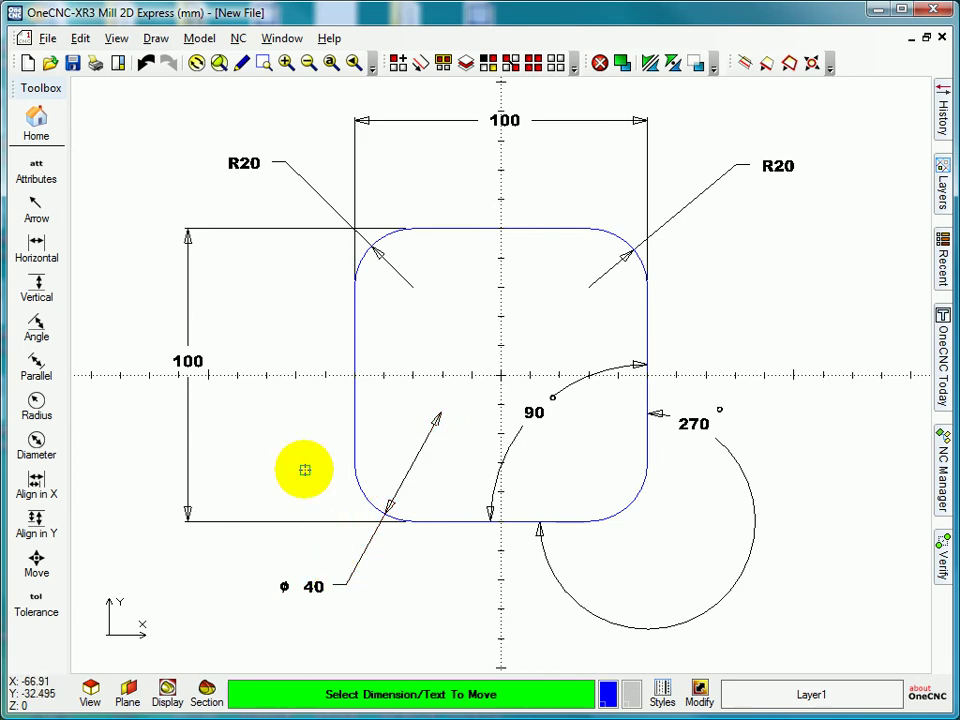
click(534, 410)
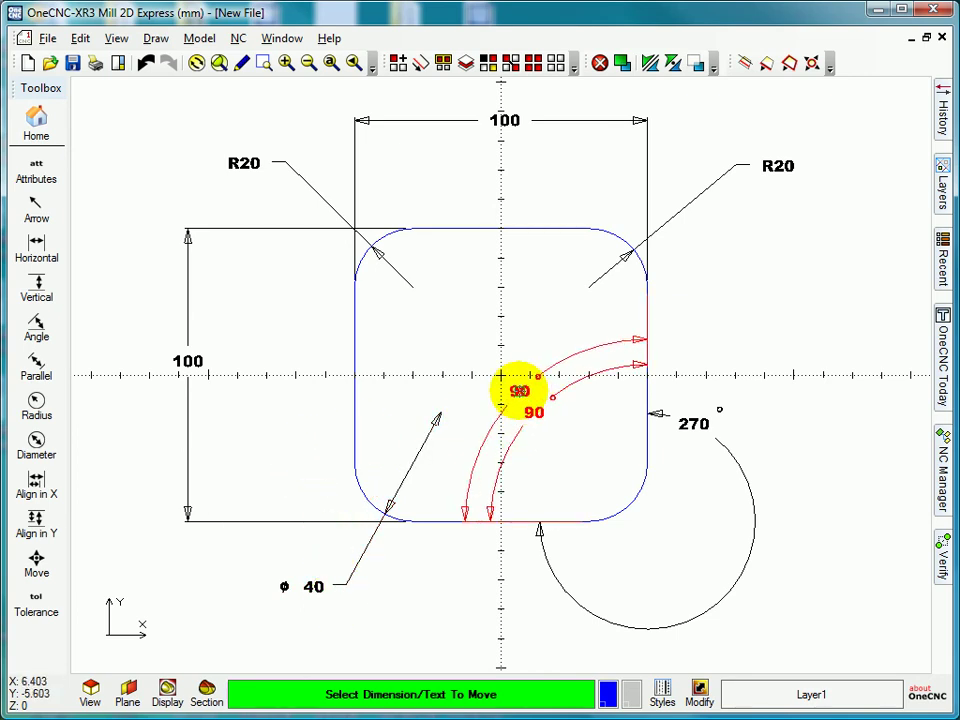
click(522, 392)
click(692, 422)
click(714, 381)
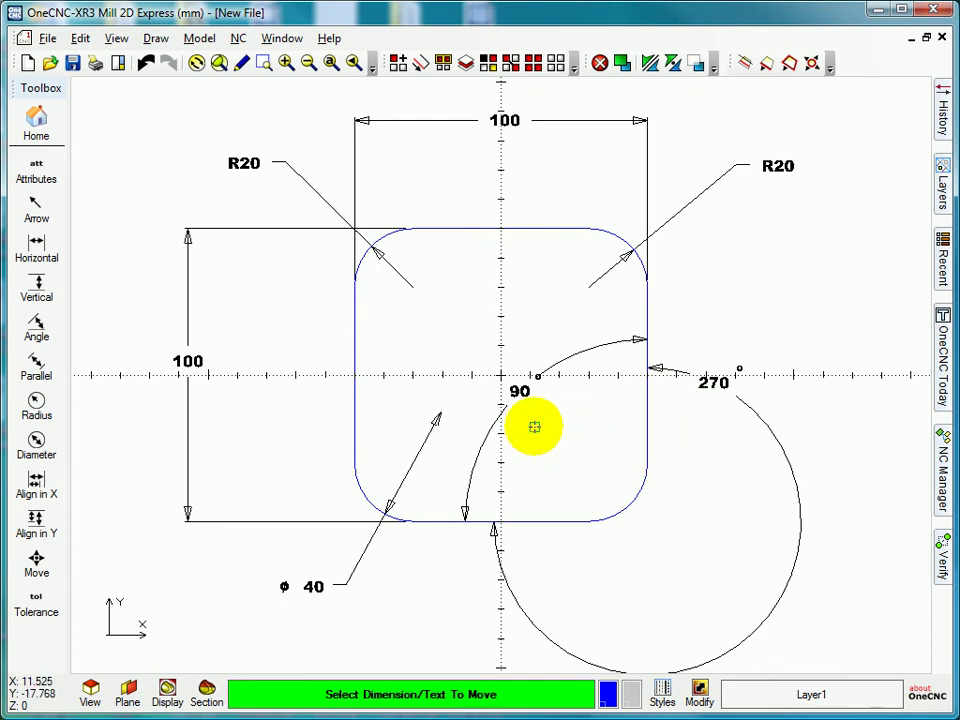
right_click(258, 410)
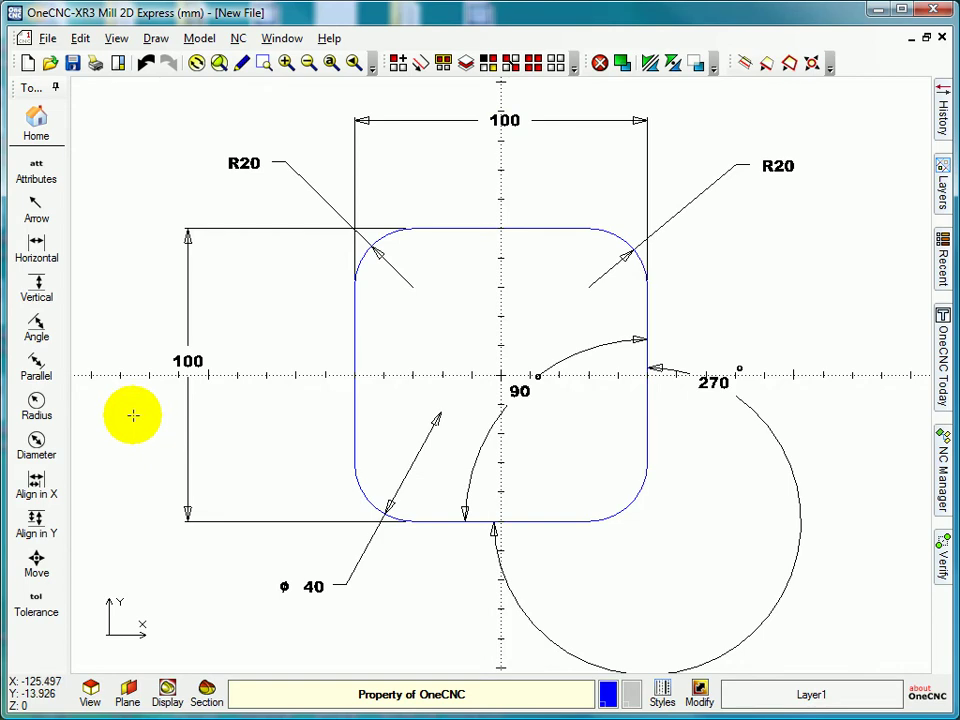
click(47, 601)
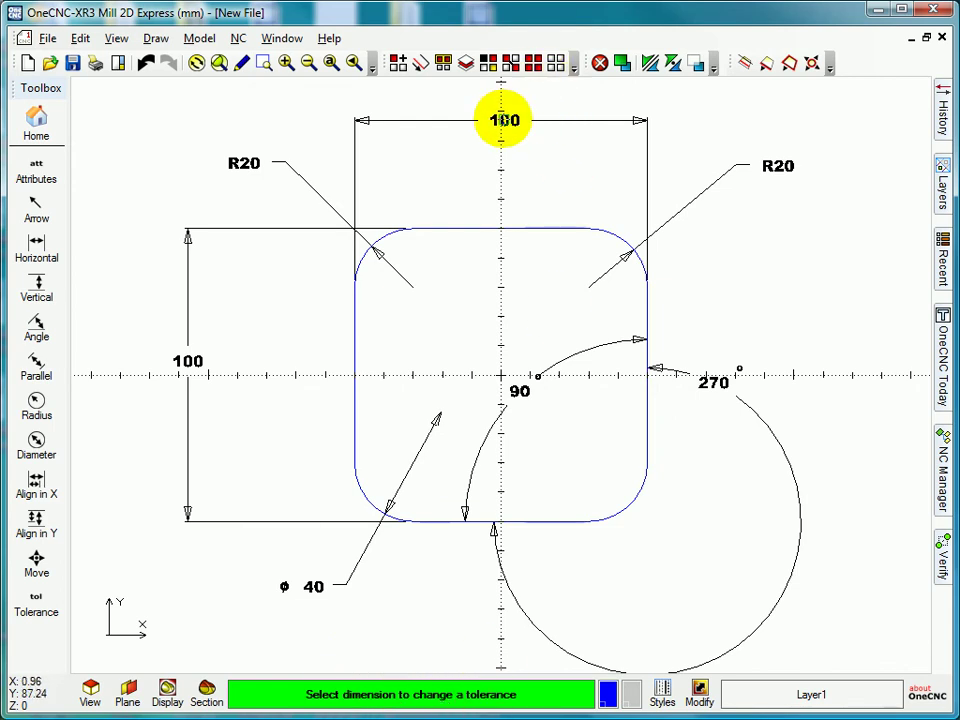
click(503, 120)
drag(465, 252, 283, 200)
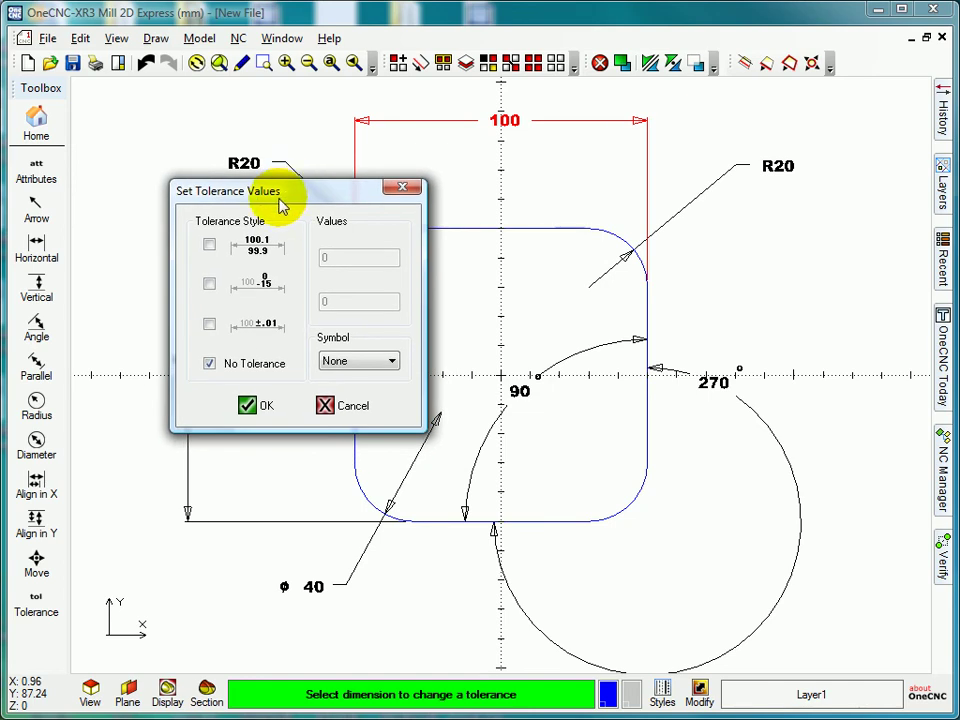
click(209, 245)
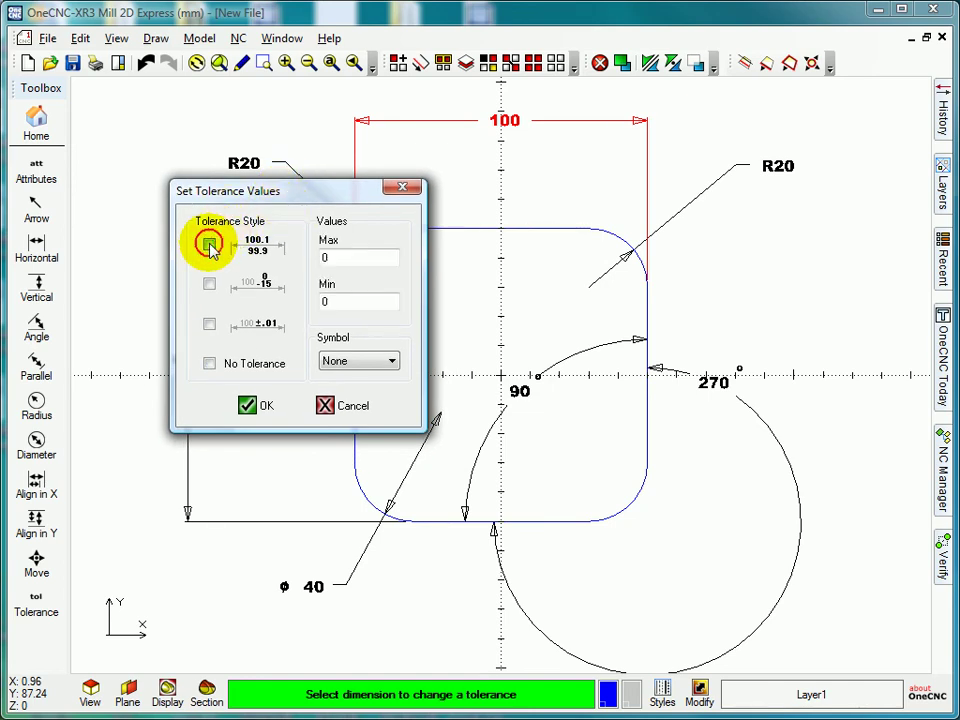
click(346, 256)
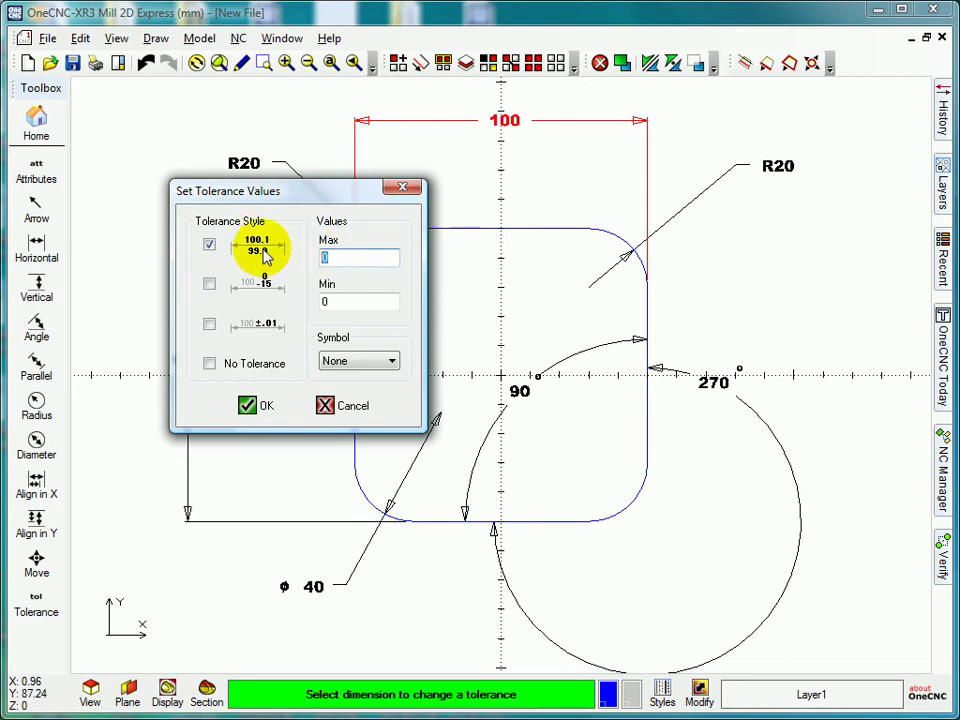
text(.1)
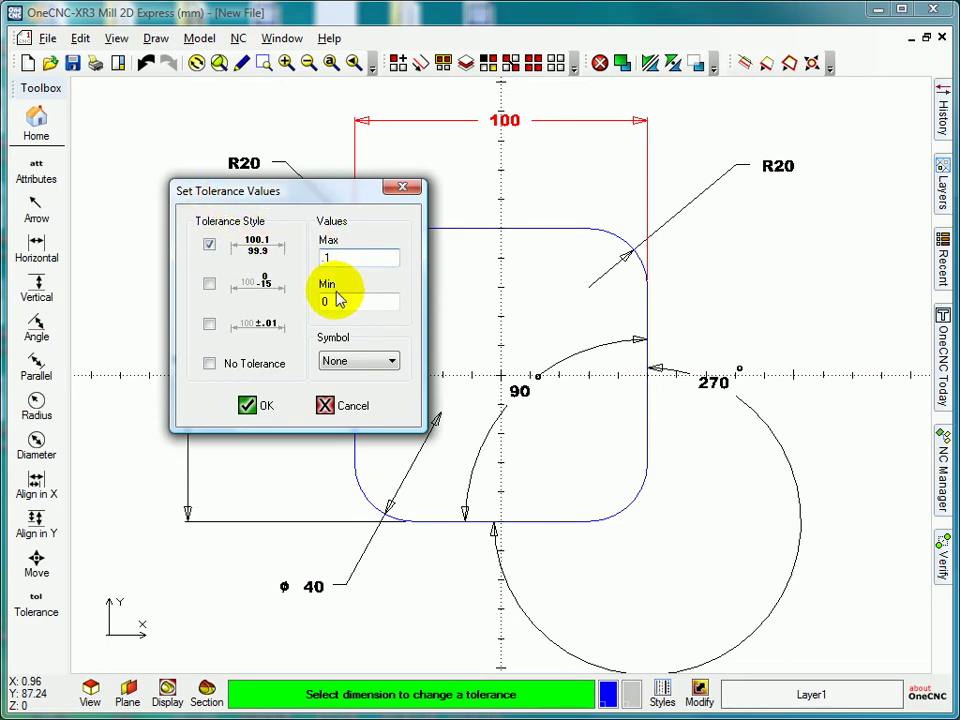
click(349, 301)
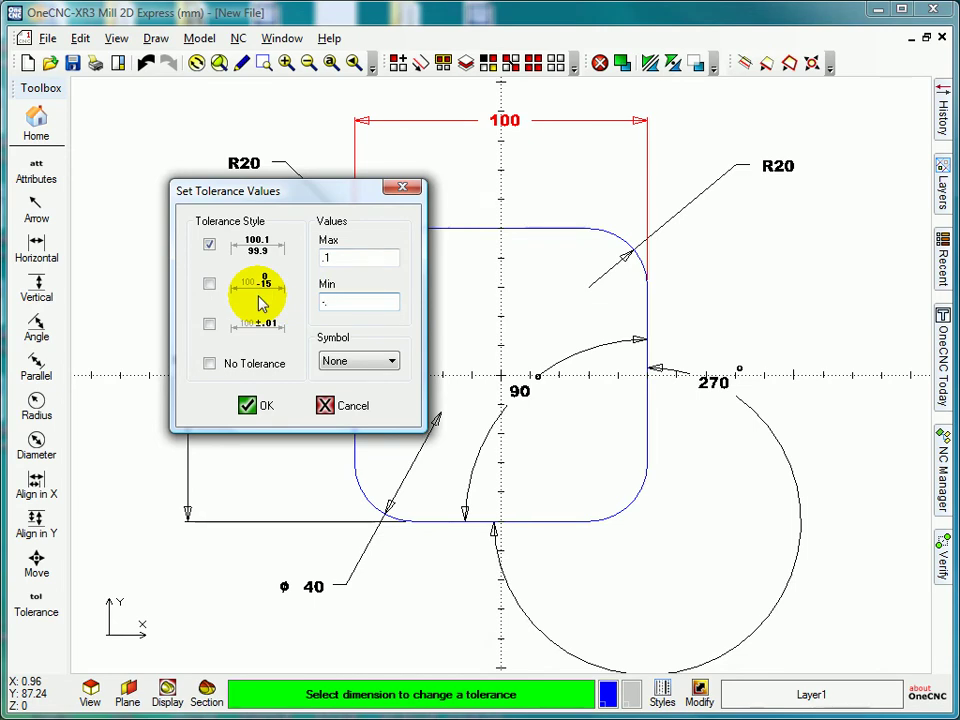
click(255, 405)
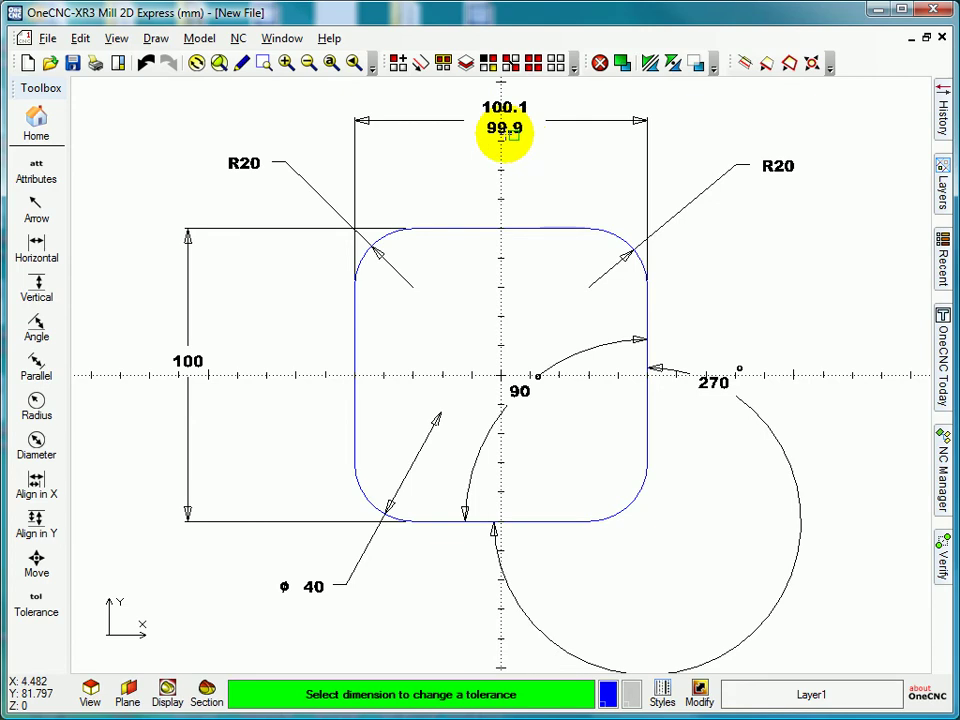
click(146, 63)
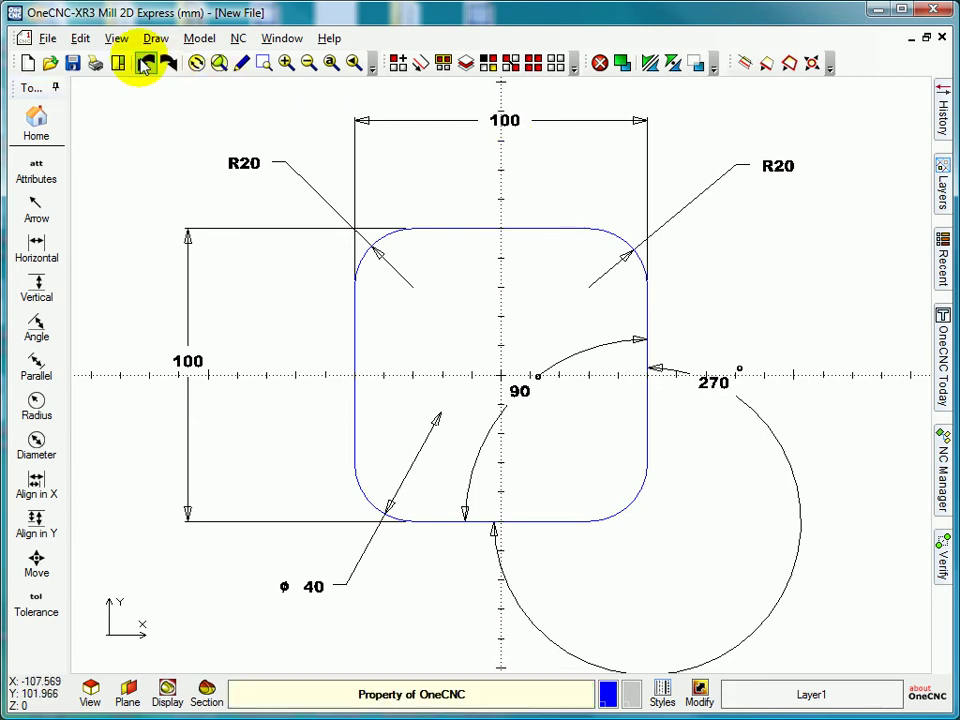
click(34, 606)
click(504, 120)
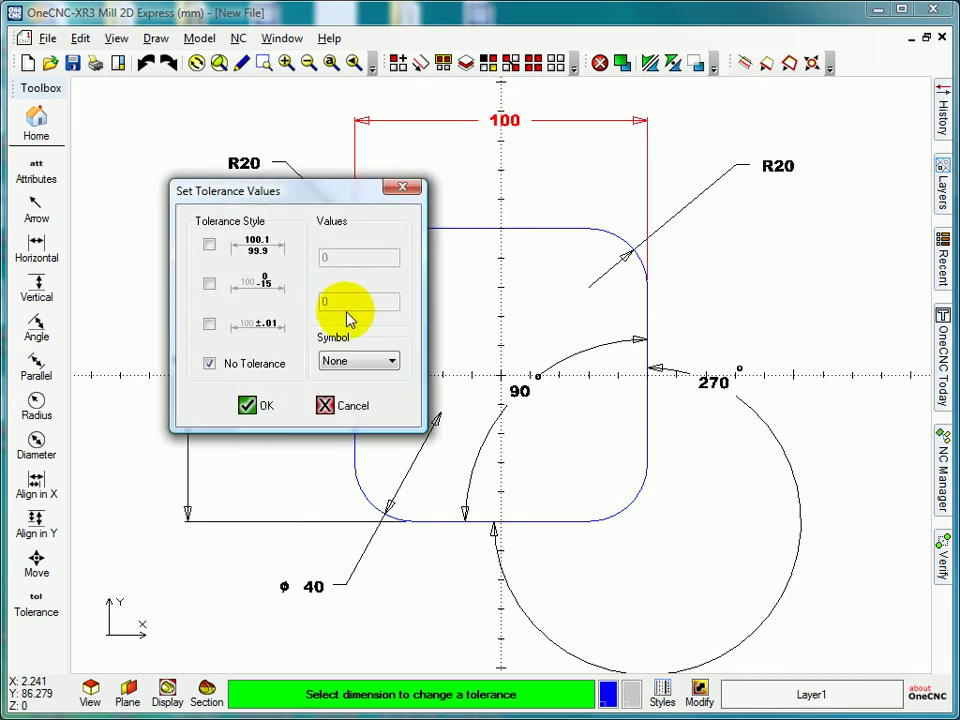
click(208, 325)
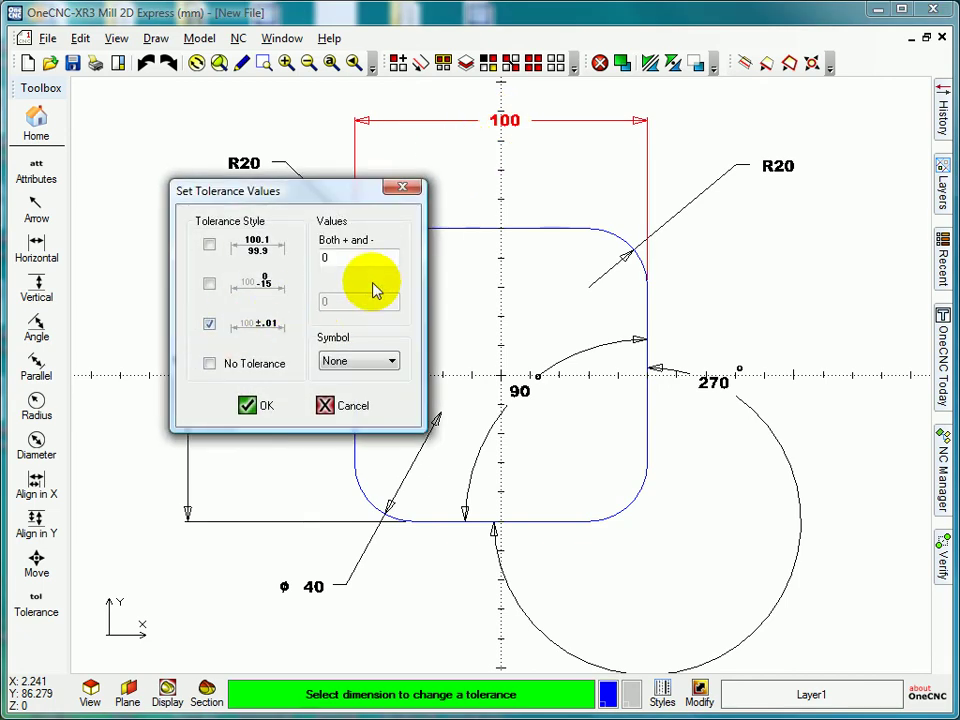
double_click(366, 259)
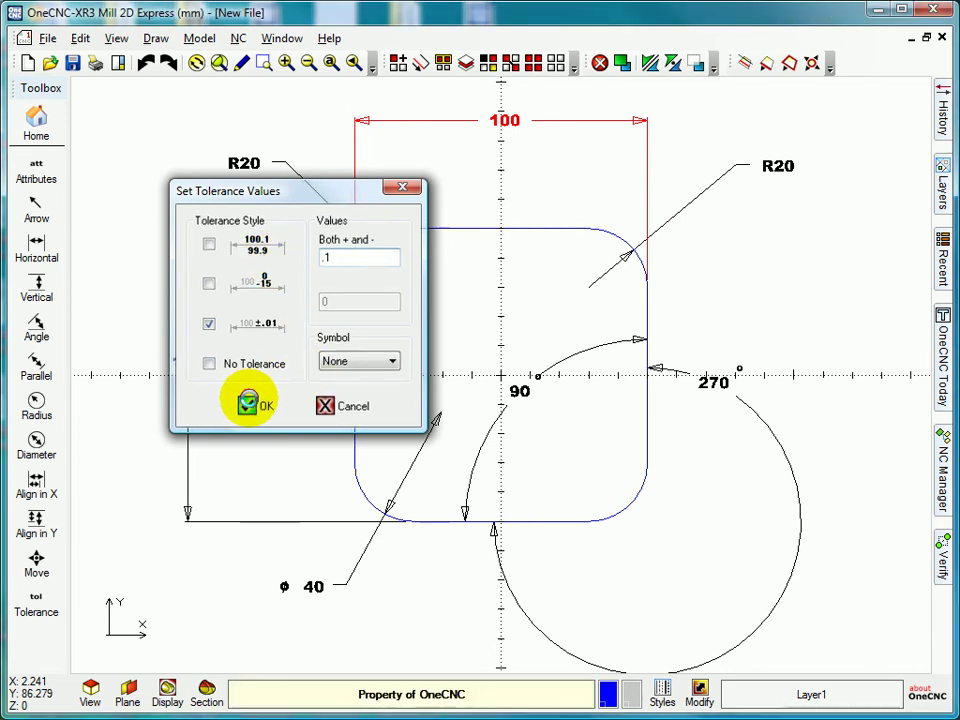
click(250, 400)
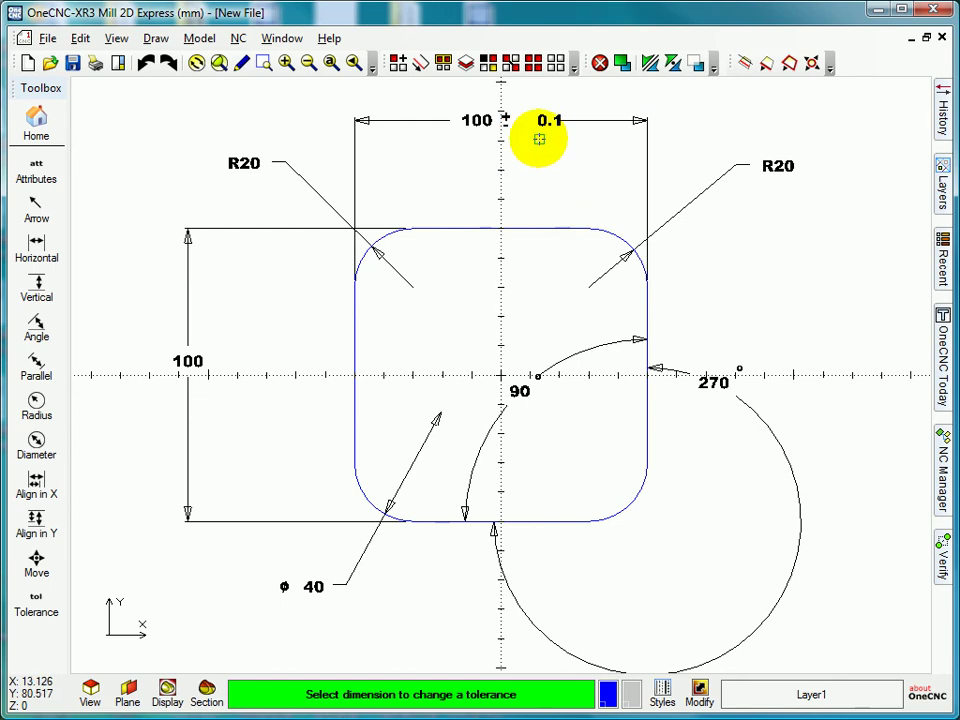
click(146, 63)
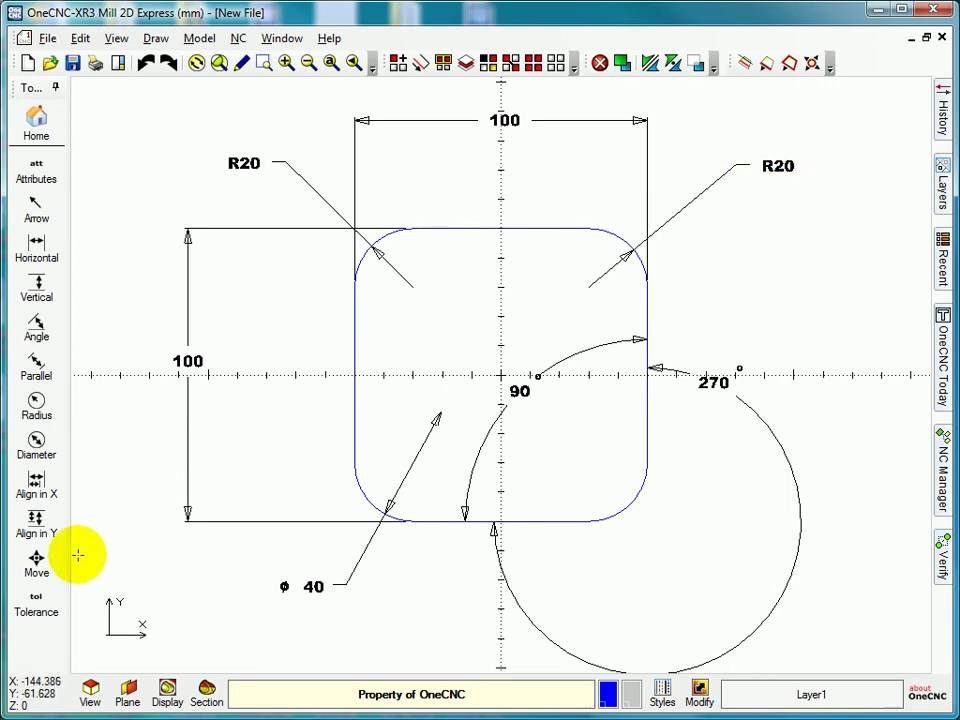
click(37, 605)
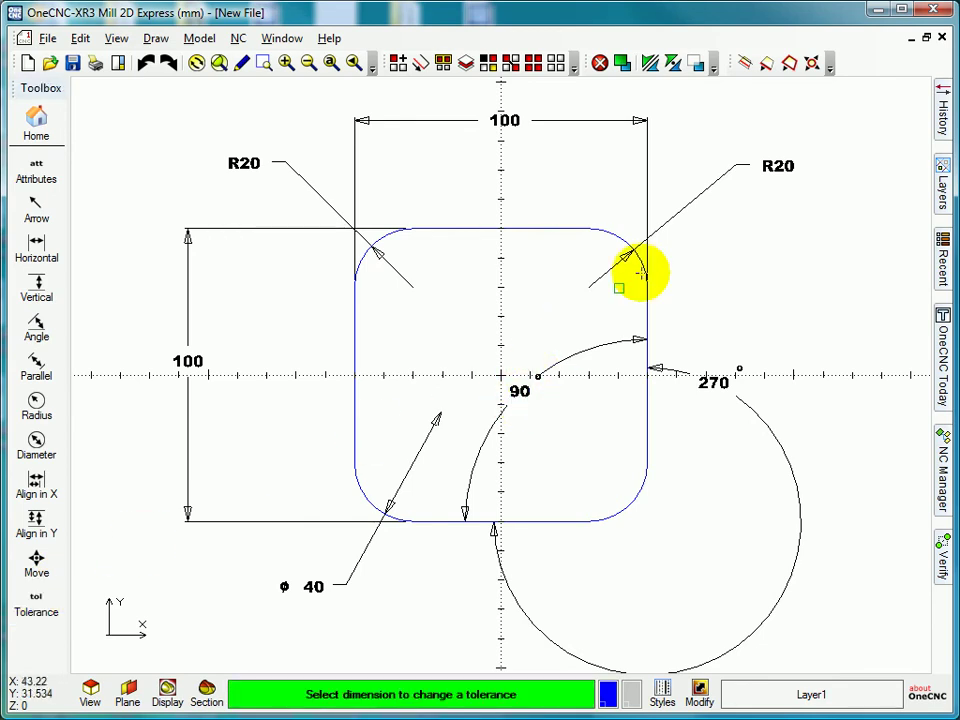
click(763, 171)
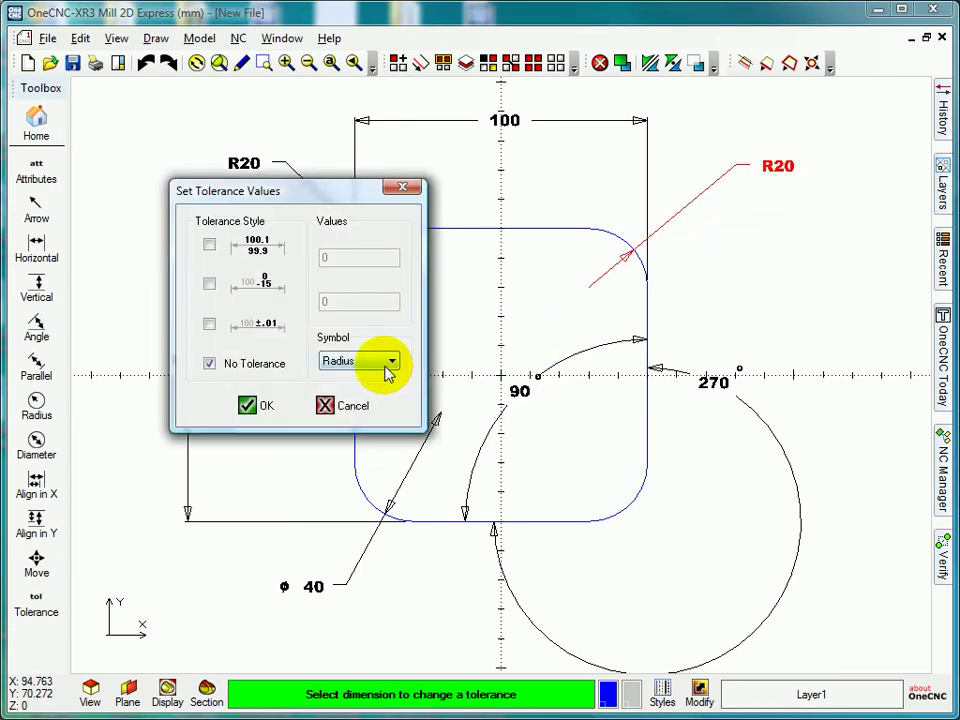
click(386, 362)
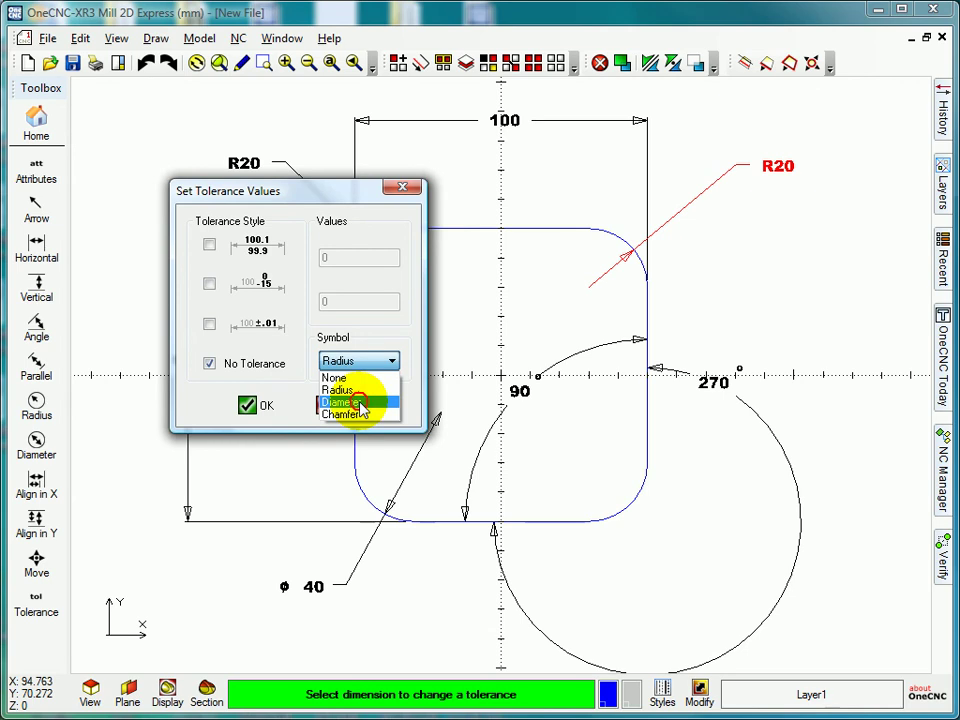
click(358, 402)
click(248, 404)
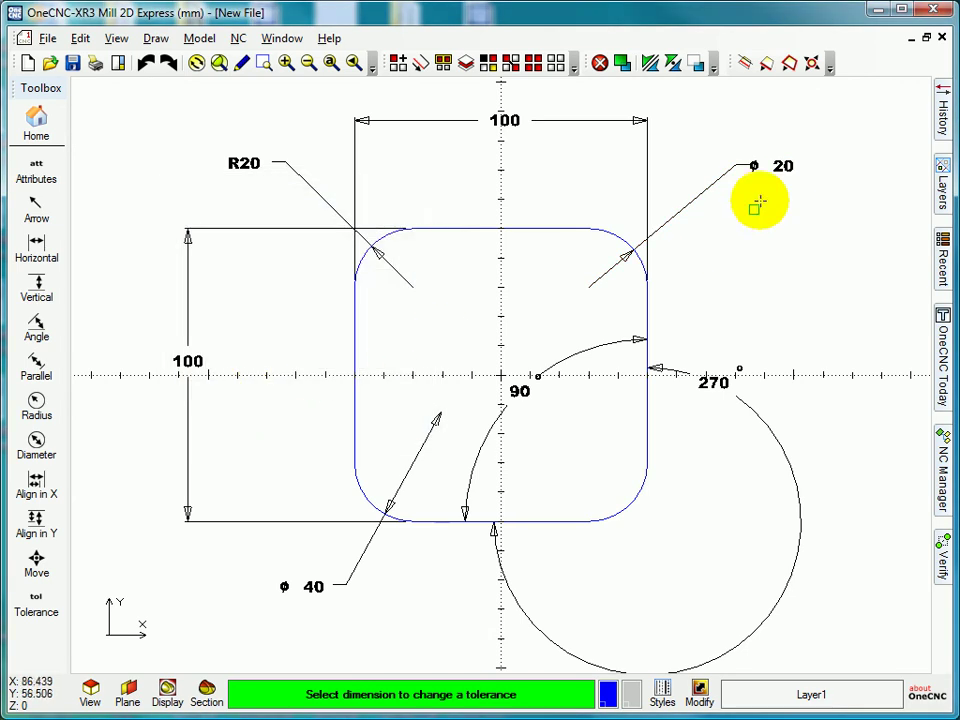
click(783, 165)
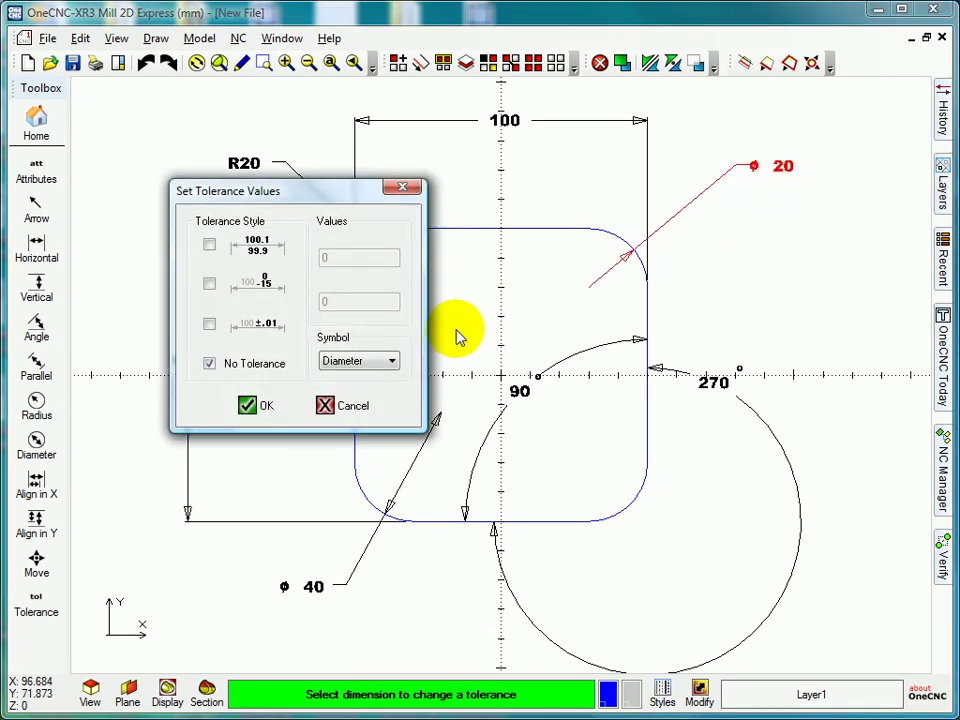
click(392, 362)
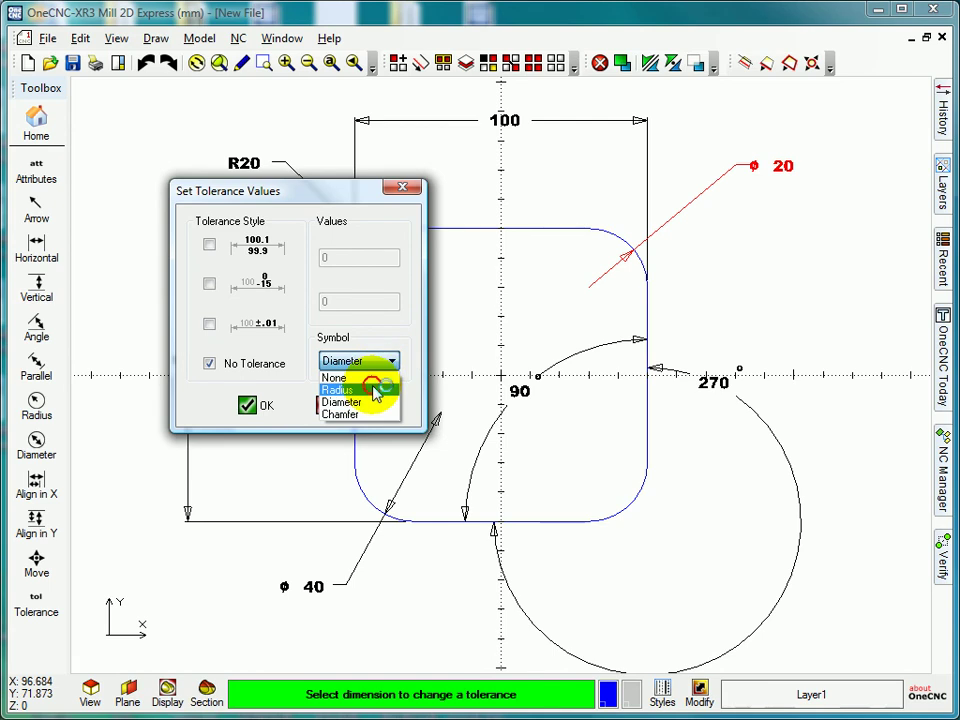
click(373, 389)
click(248, 405)
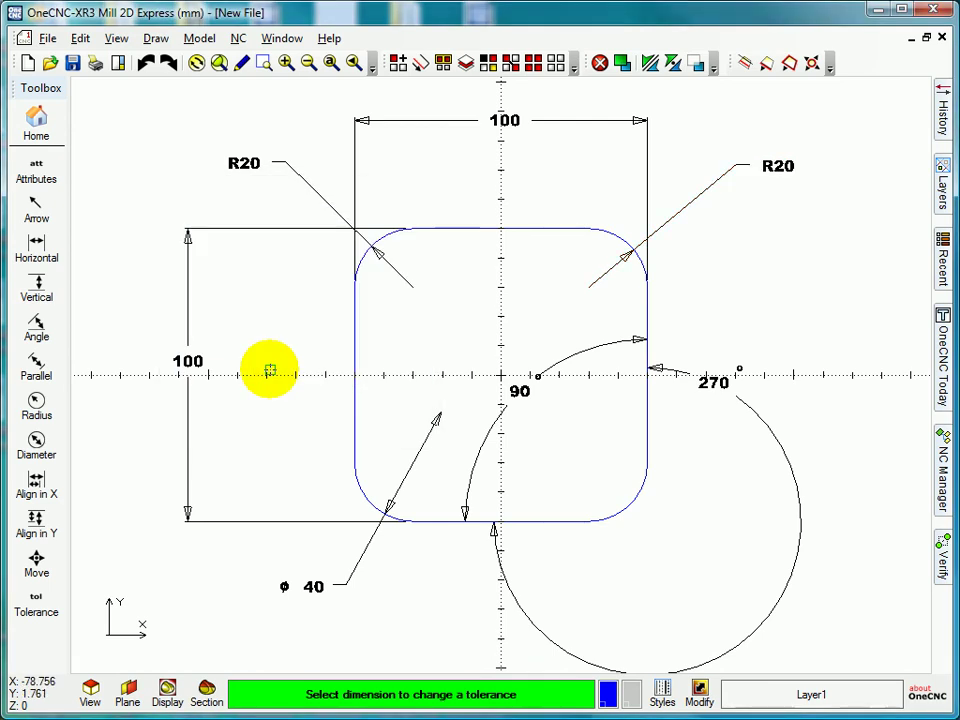
key(Escape)
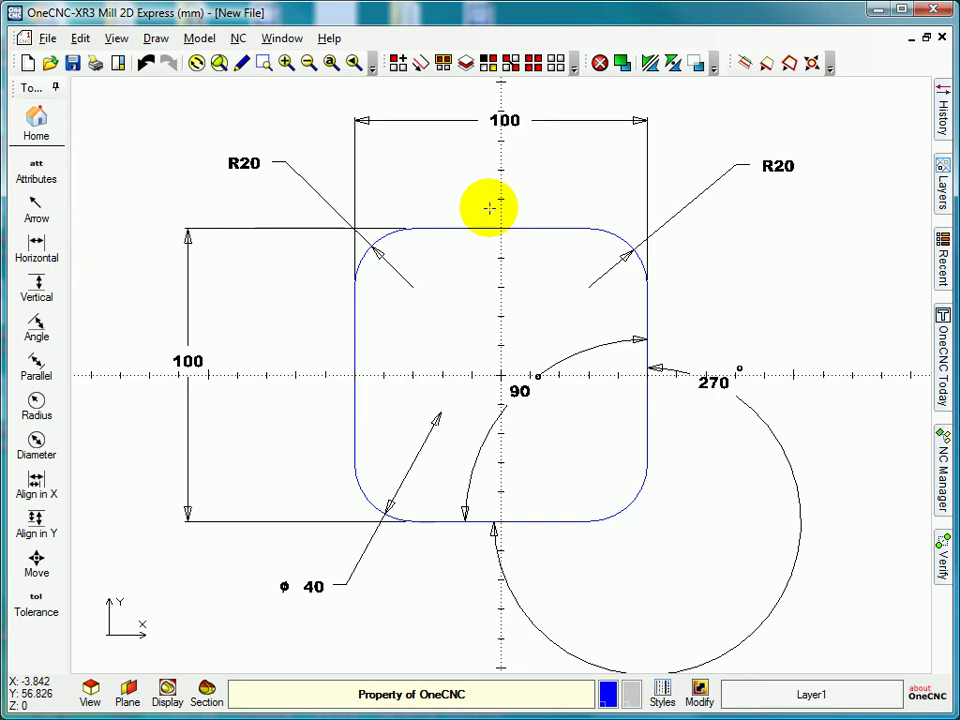
- Select all black entities by colour and delete the dimensions and arc
click(490, 64)
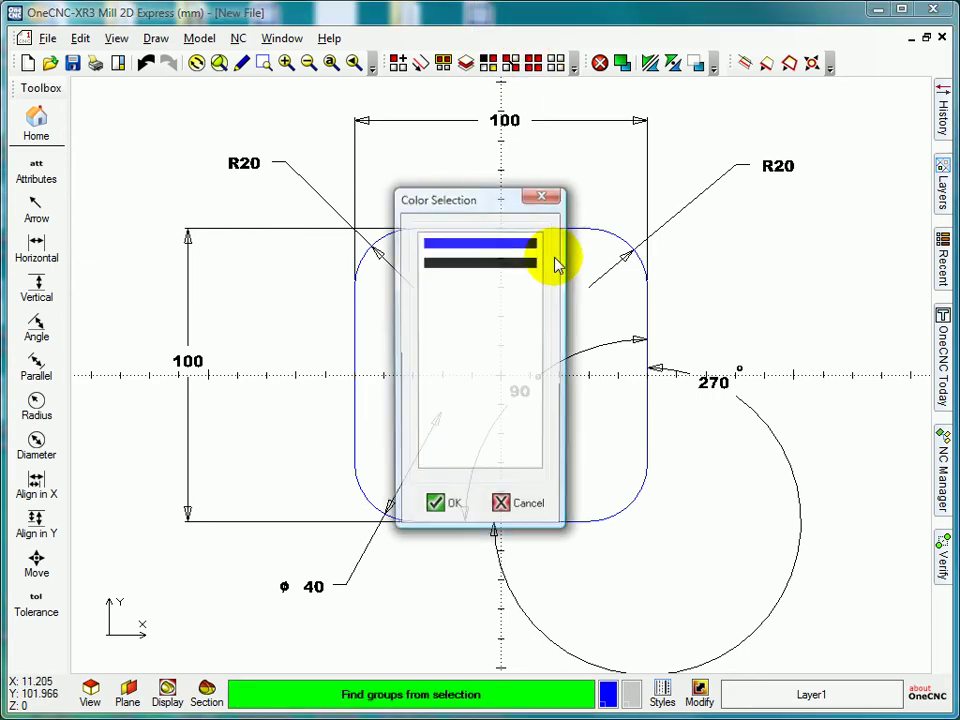
click(467, 265)
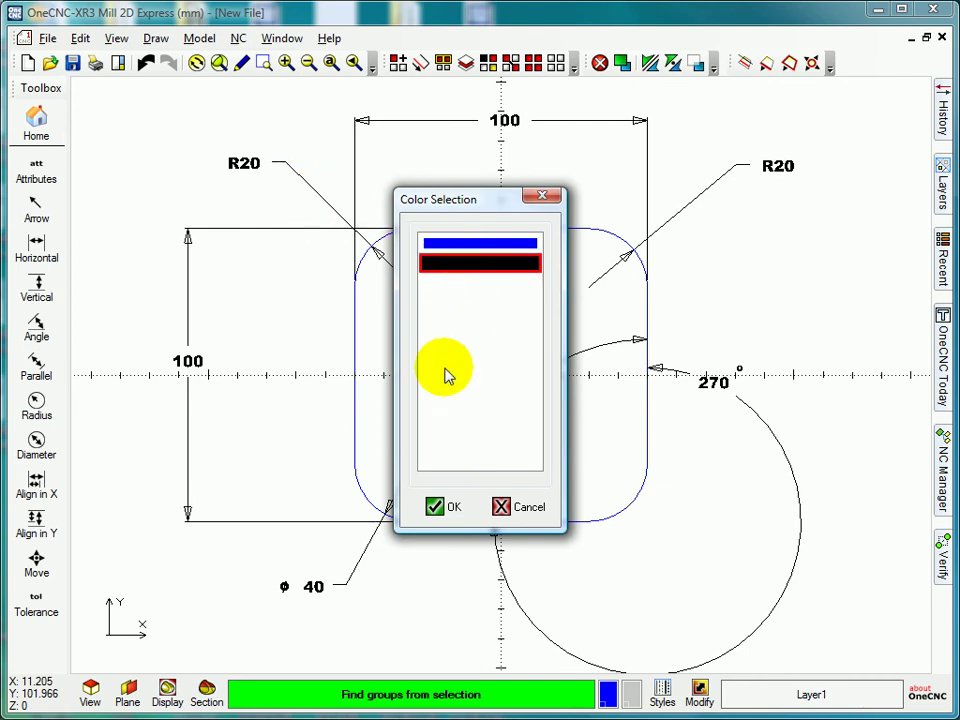
click(436, 508)
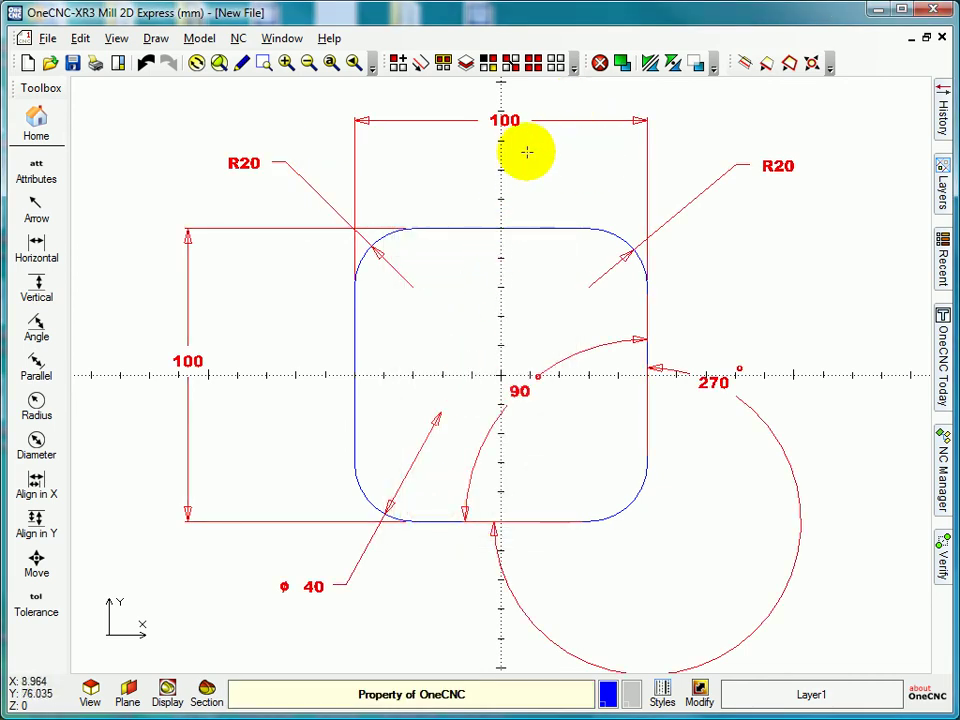
click(599, 64)
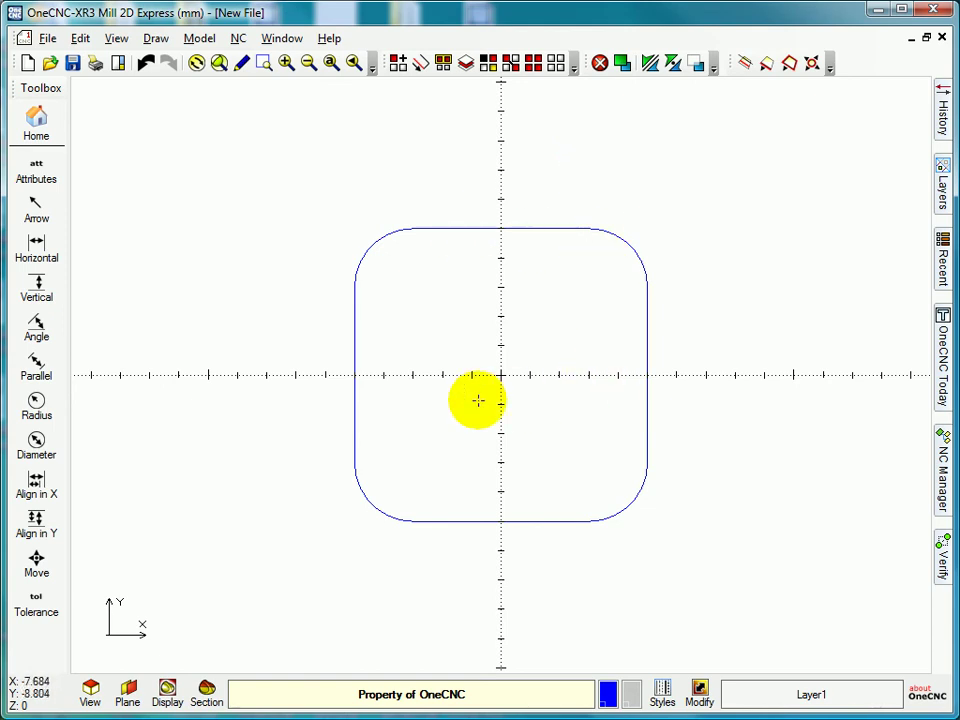
- Delete the rounded rectangle and sketch a vertical line at X 0
click(532, 62)
click(600, 63)
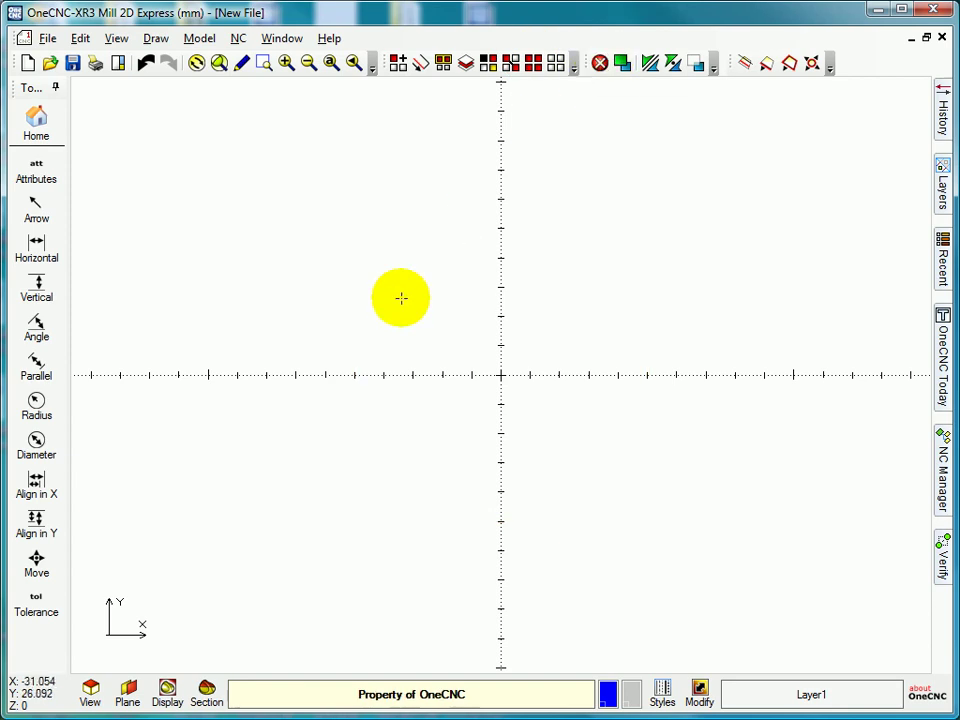
click(57, 132)
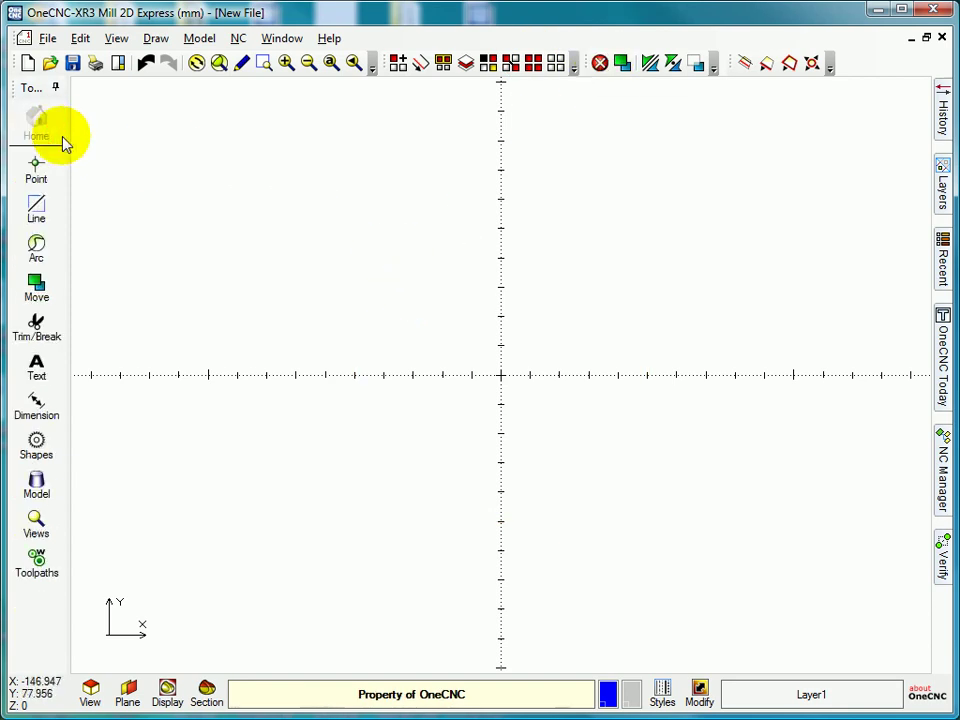
click(40, 208)
click(36, 170)
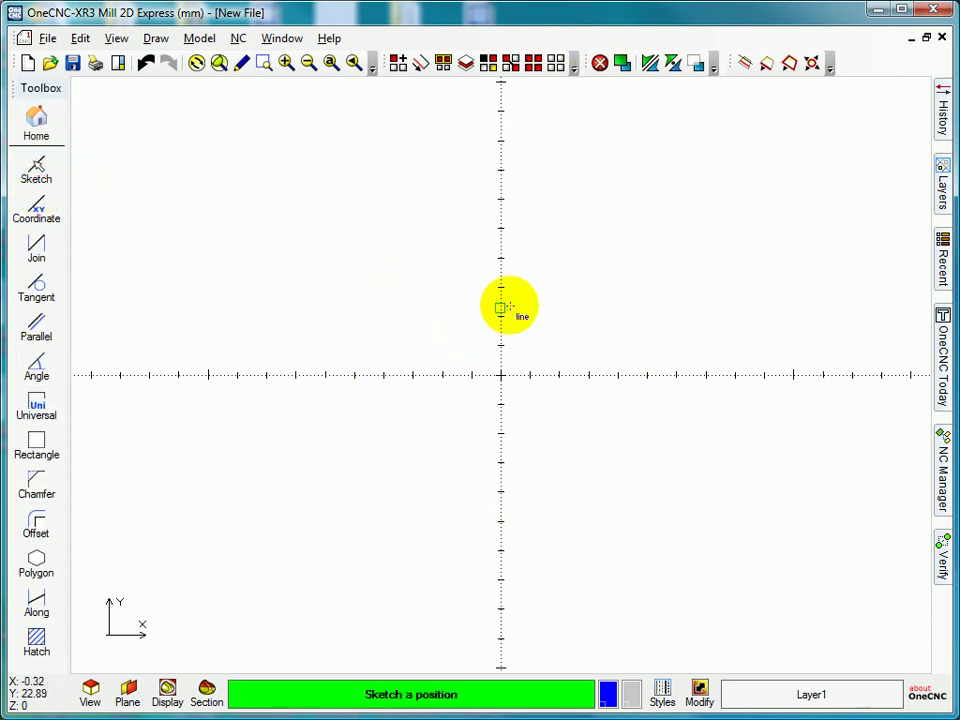
click(532, 272)
click(544, 484)
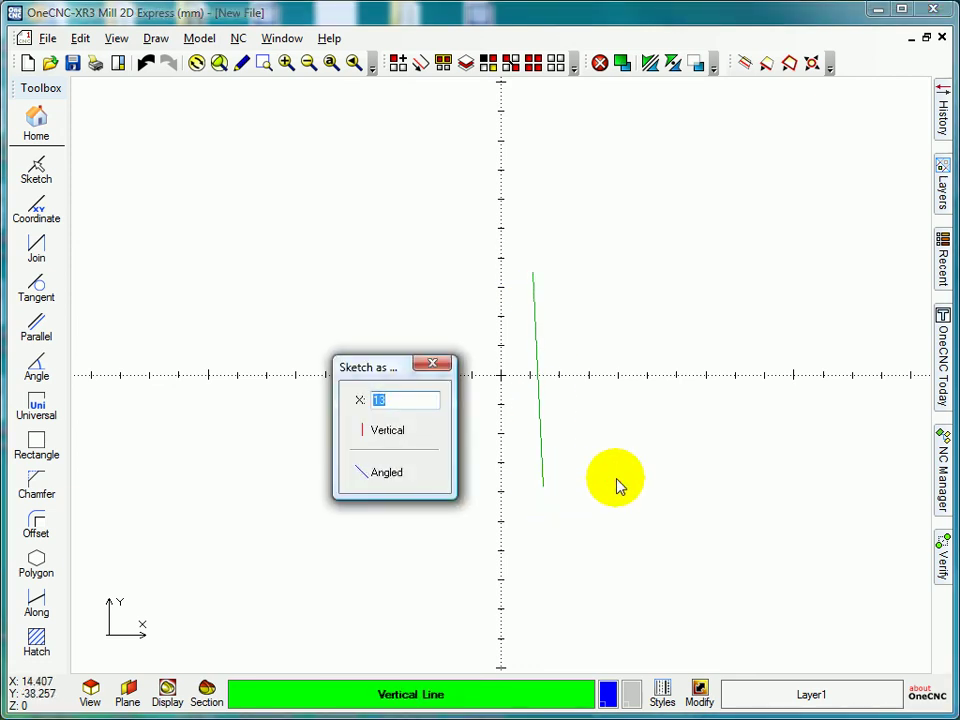
text(0)
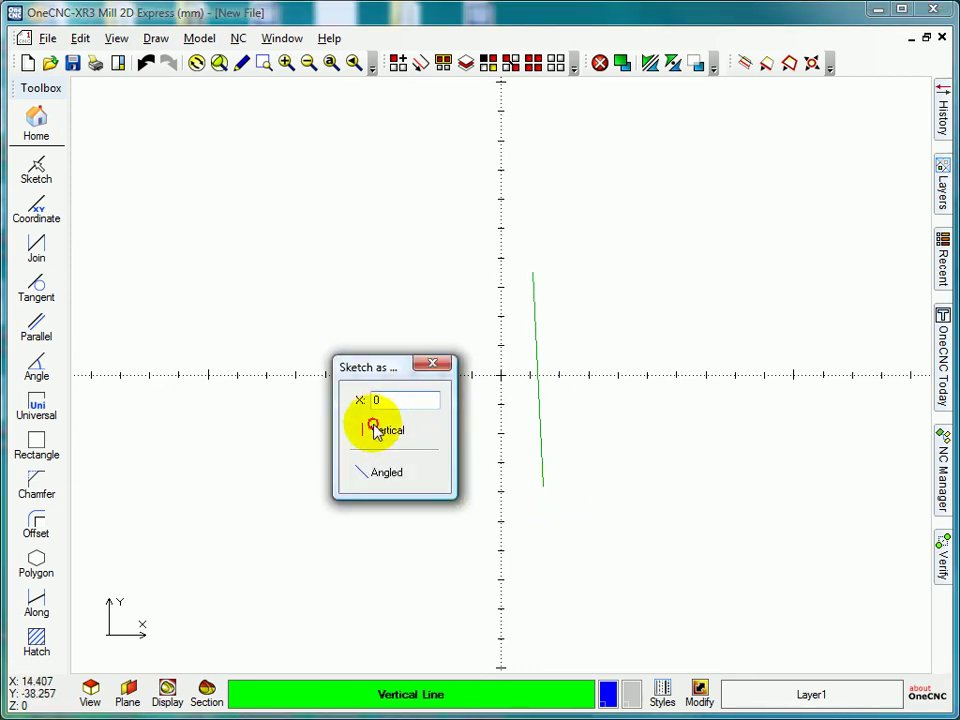
click(376, 428)
- Sketch a horizontal line at Y 0 through the origin
click(397, 395)
click(582, 395)
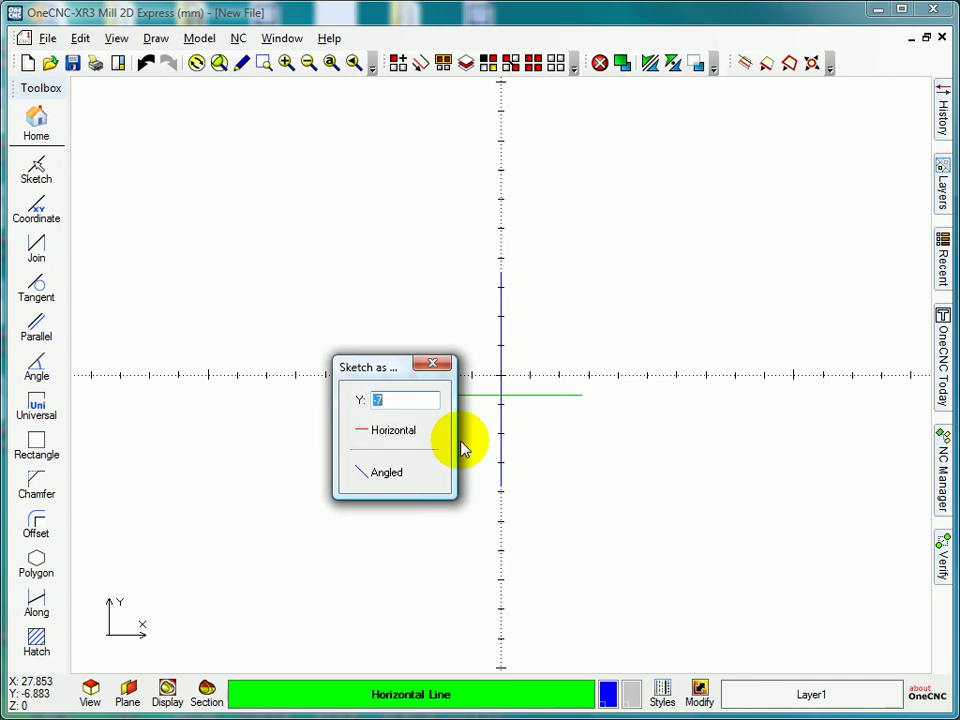
text(0)
click(392, 432)
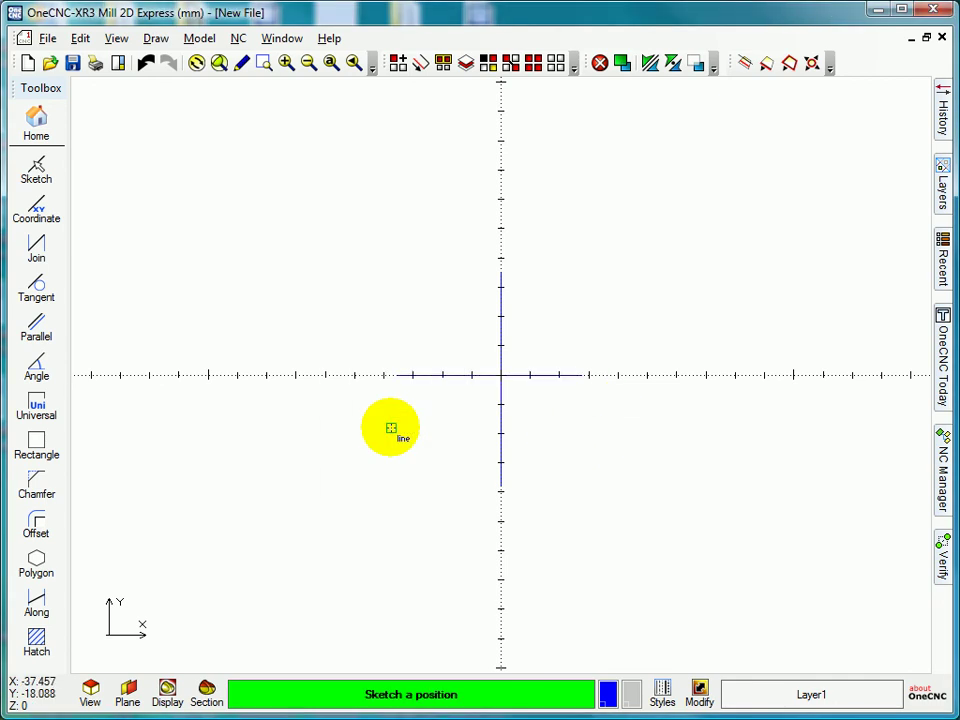
key(Escape)
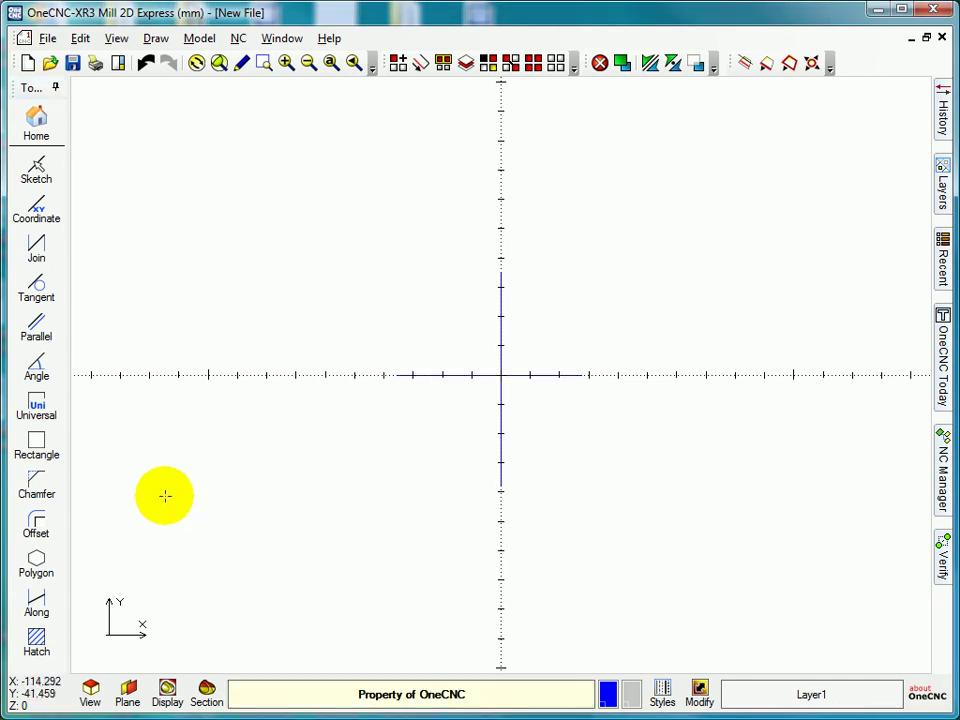
- Offset the vertical line 50 to both sides
click(40, 522)
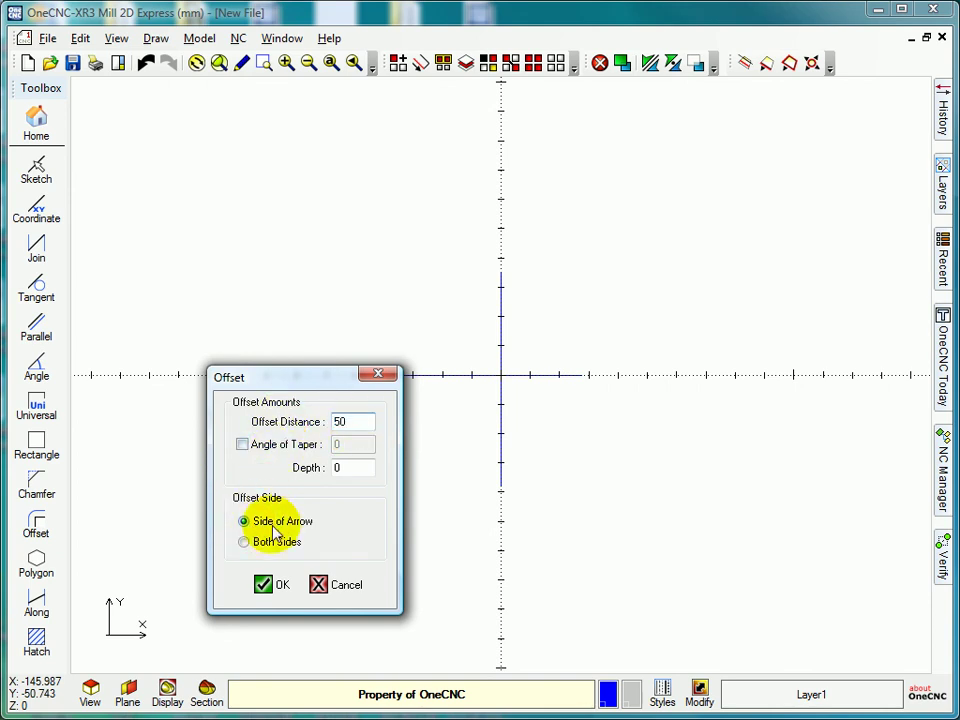
click(262, 584)
click(499, 429)
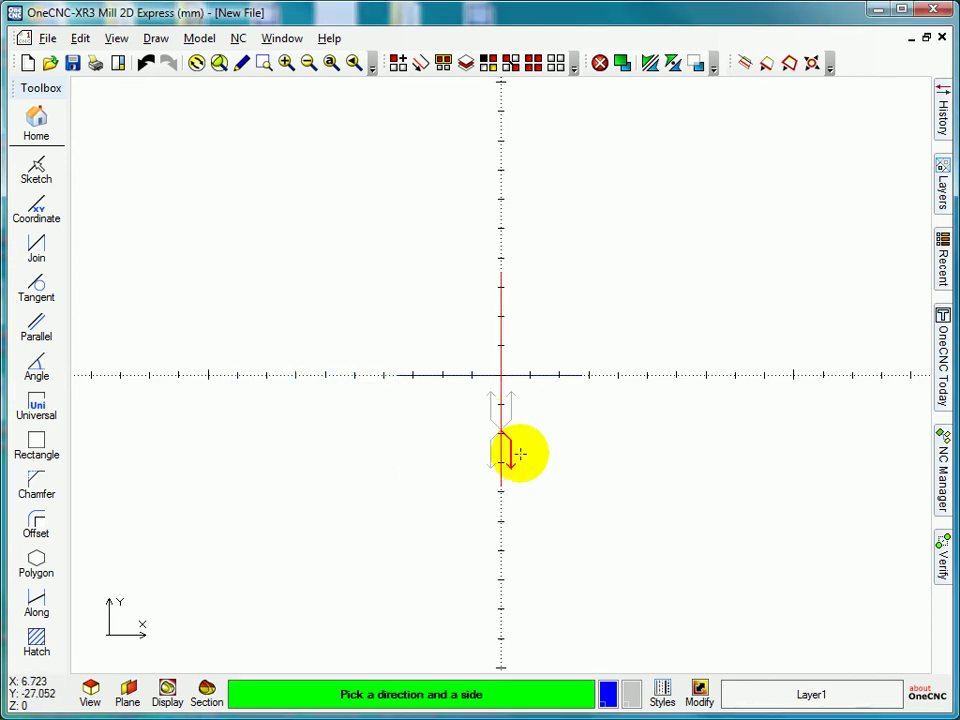
click(519, 454)
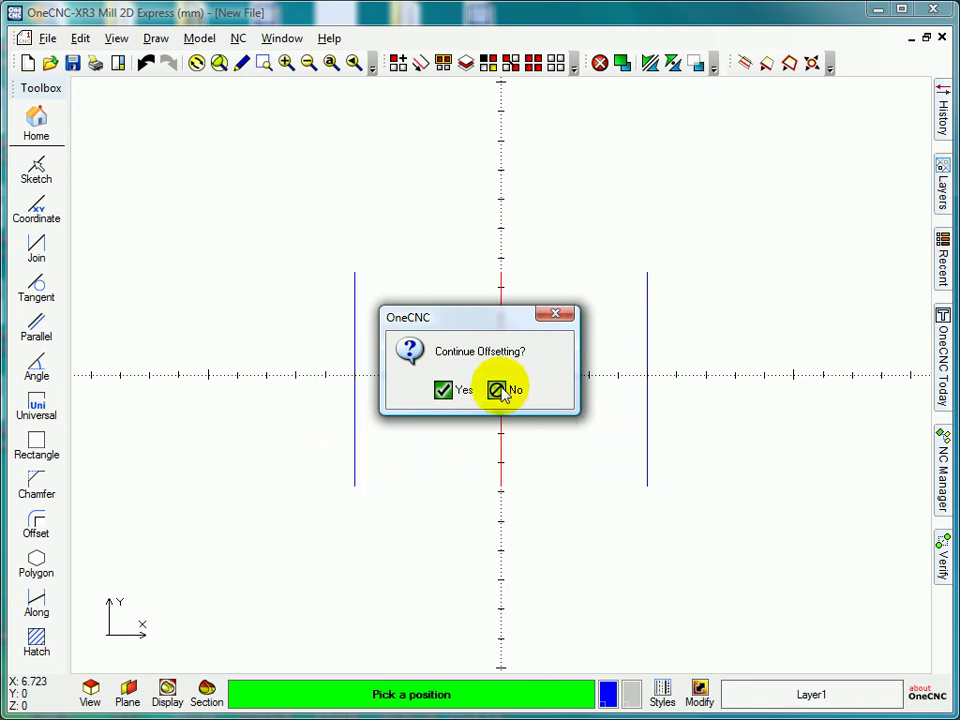
click(503, 391)
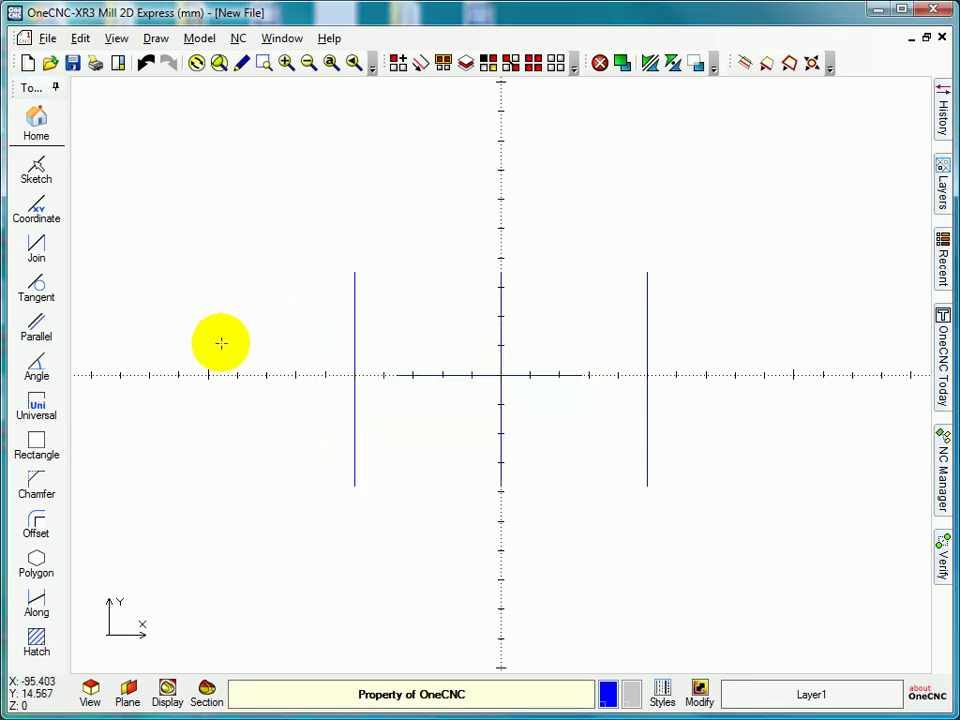
- Offset the horizontal line 50 to both sides
click(44, 512)
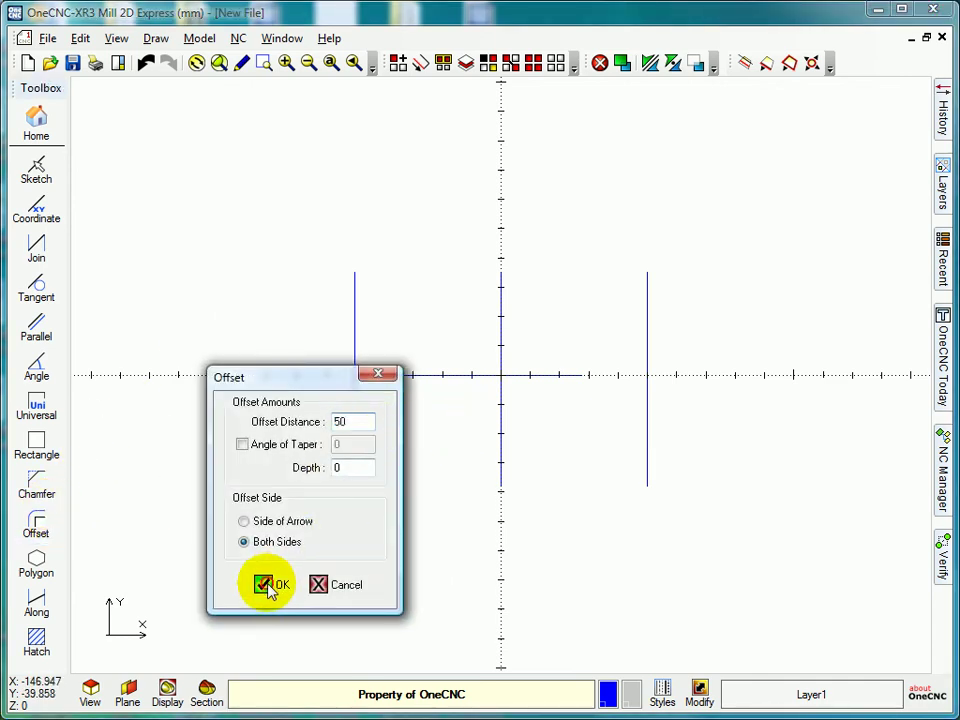
click(261, 583)
click(432, 405)
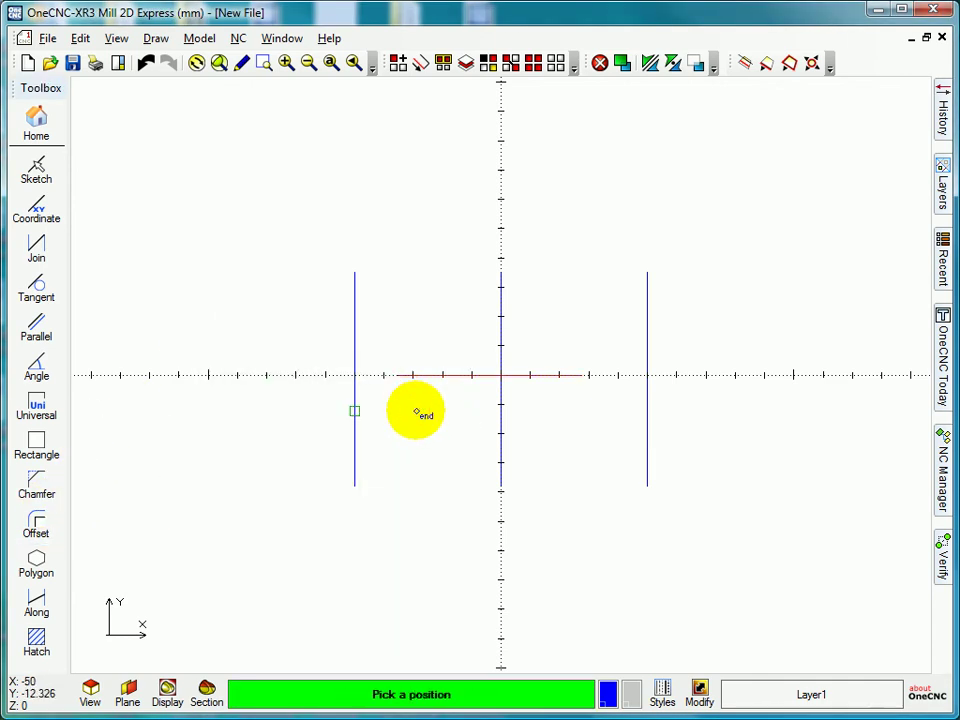
click(416, 411)
click(500, 390)
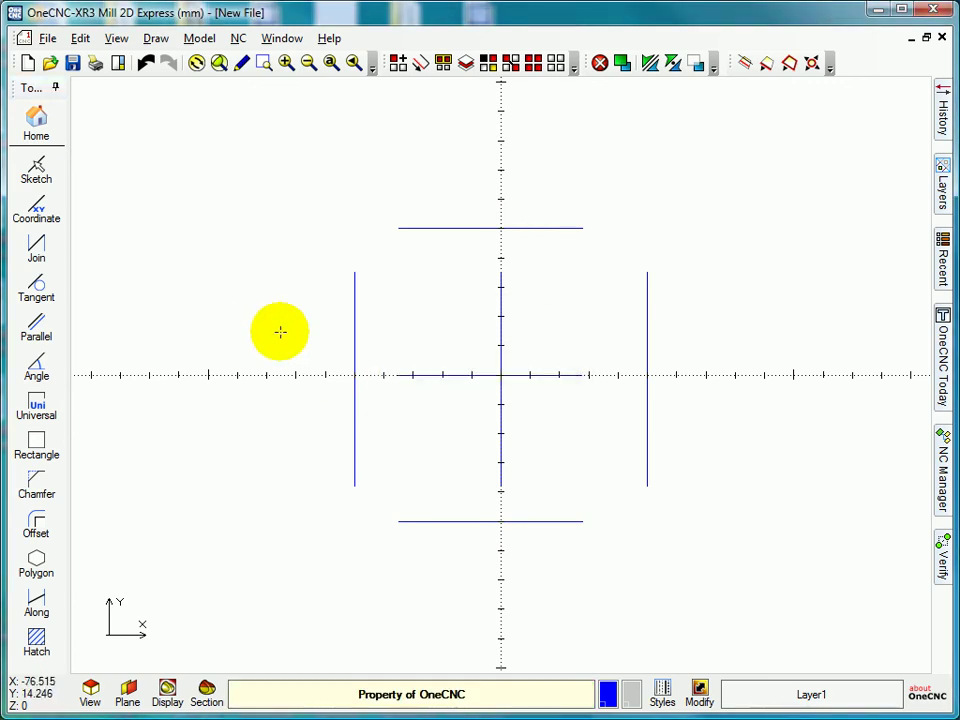
click(35, 125)
click(45, 326)
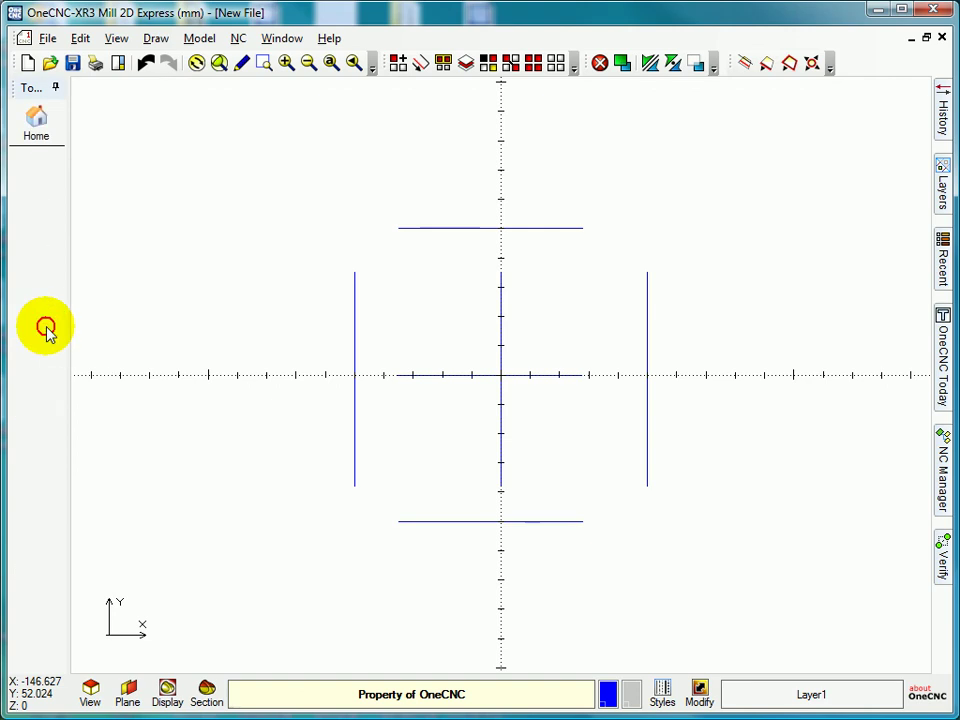
click(43, 214)
click(304, 290)
click(406, 228)
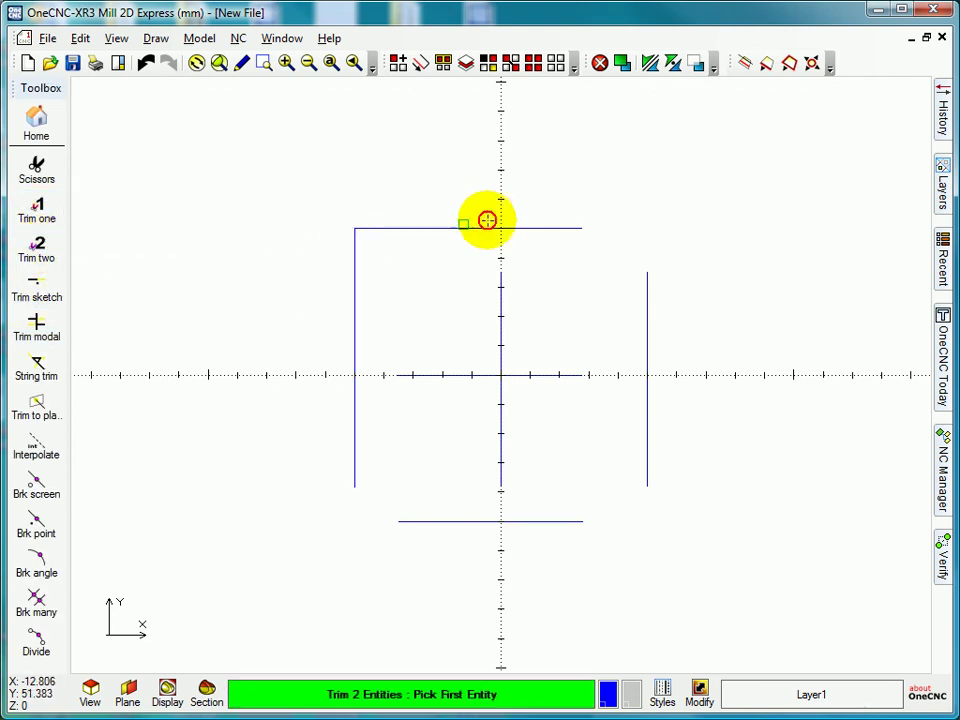
click(515, 228)
click(647, 285)
click(647, 425)
click(560, 521)
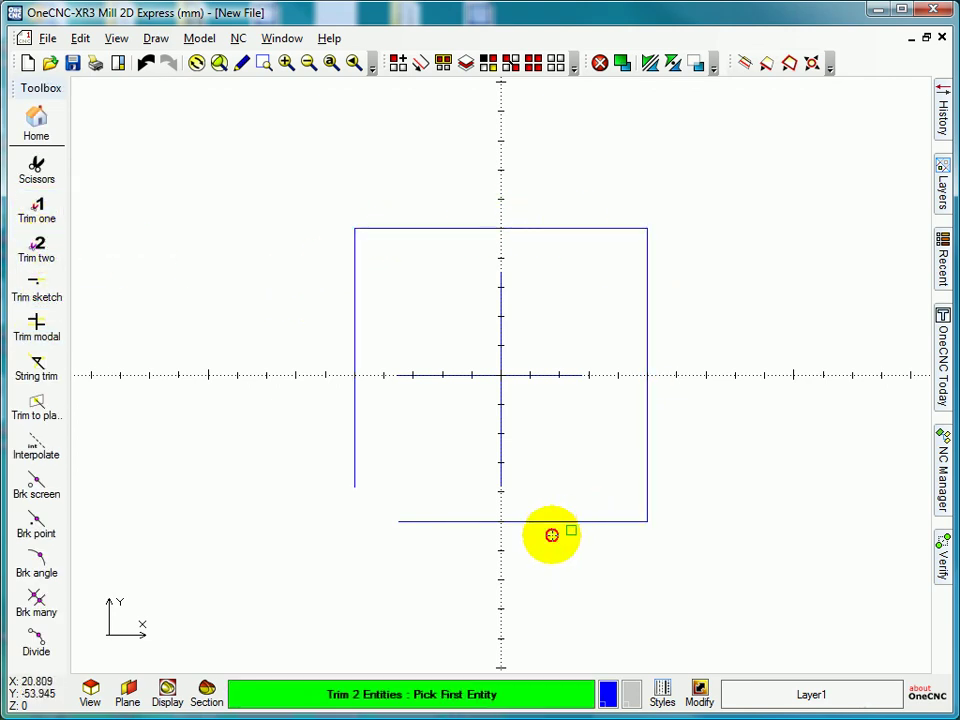
click(440, 521)
click(355, 471)
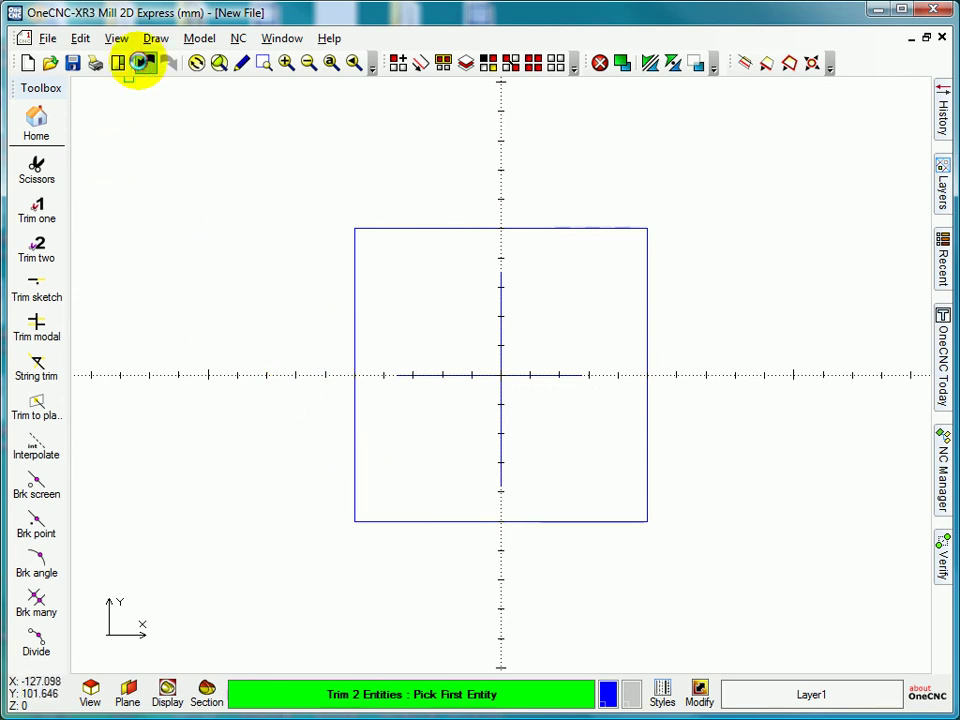
click(141, 64)
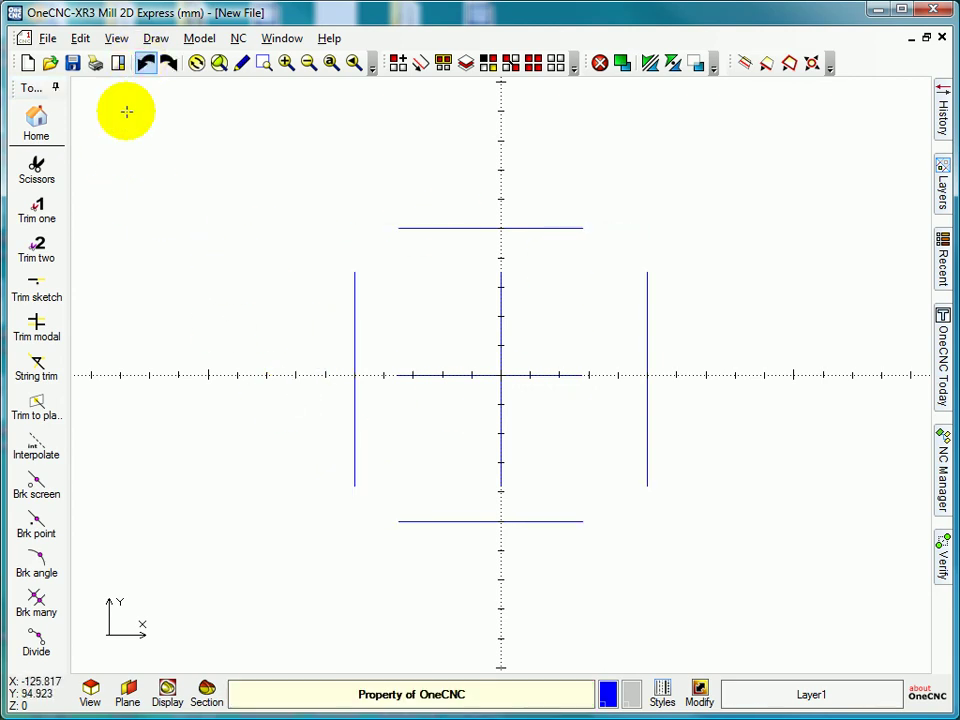
- Fillet the top-left corner between the top and left lines with radius 12
click(36, 122)
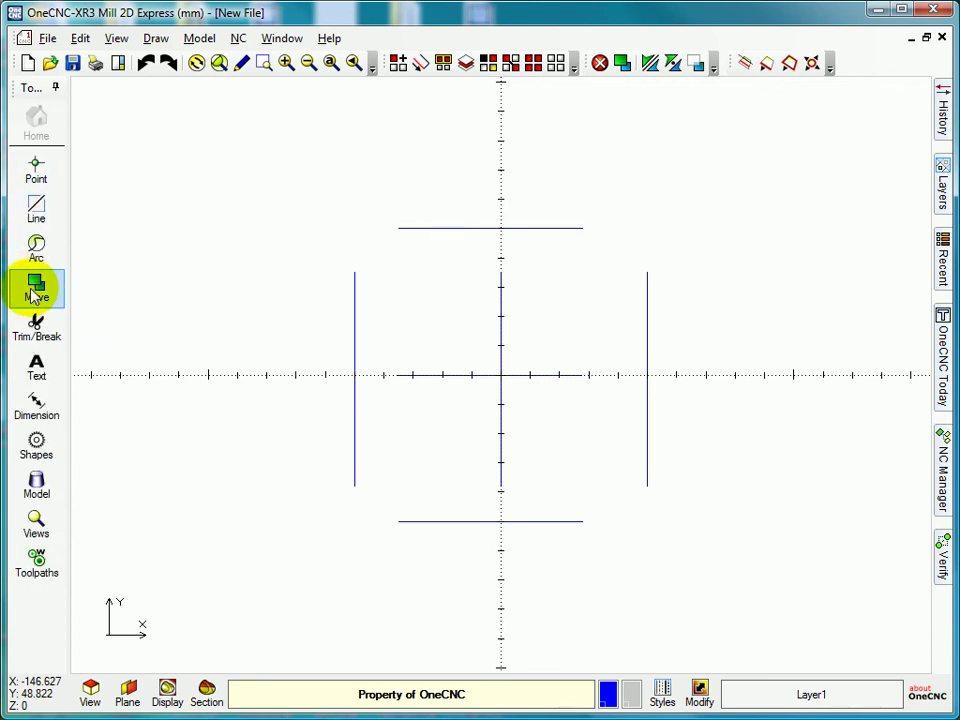
click(36, 249)
click(45, 336)
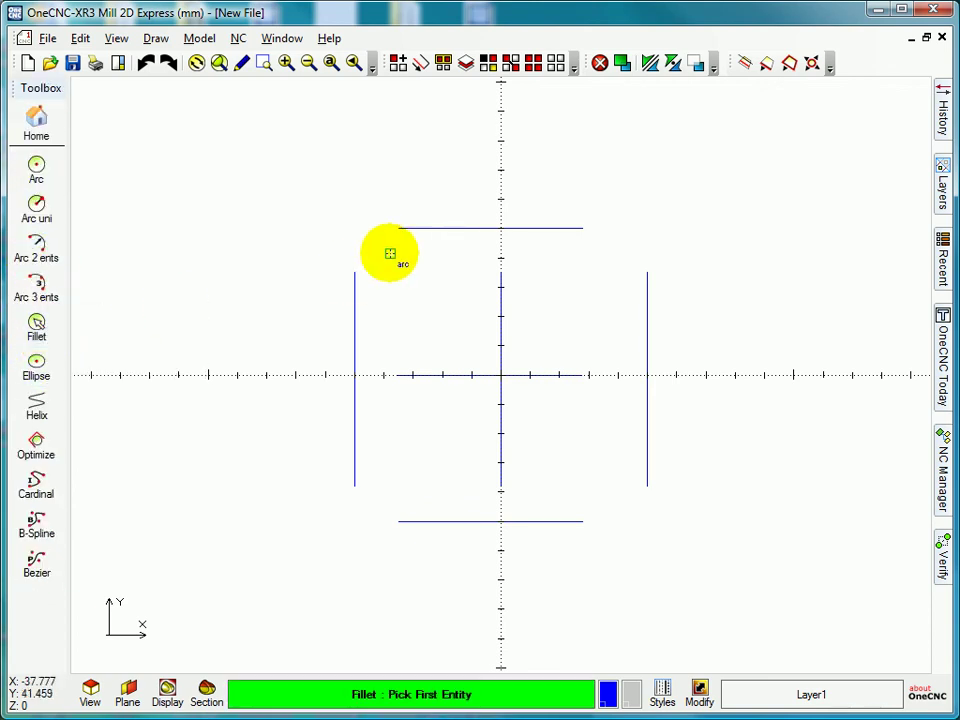
click(404, 230)
click(351, 312)
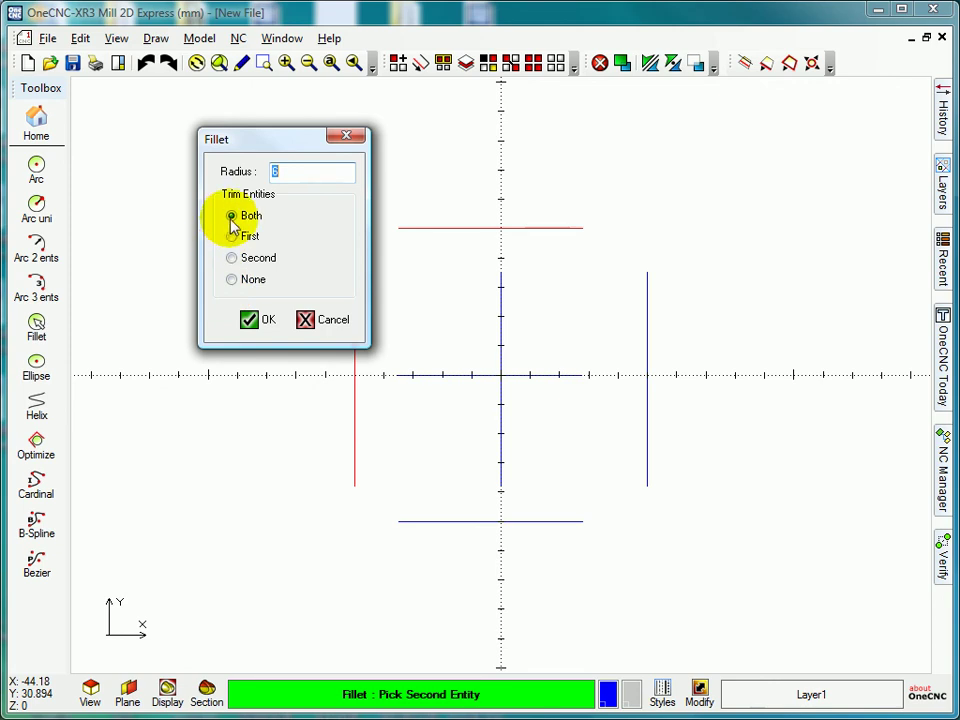
click(250, 319)
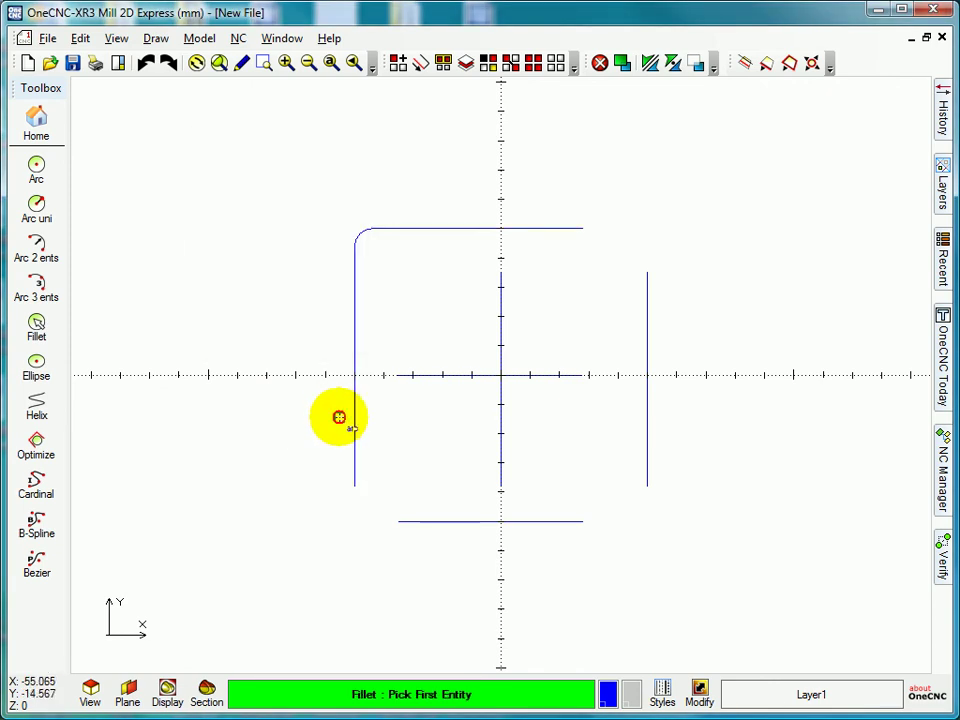
- Fillet the bottom-left corner between the left and bottom lines with radius 20
click(355, 420)
click(437, 520)
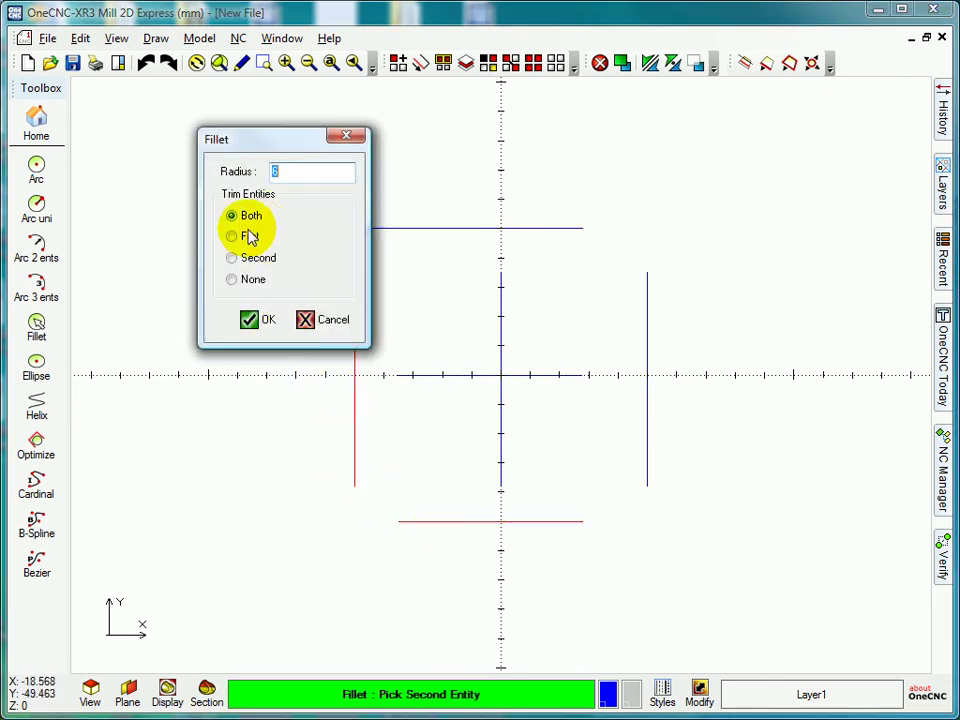
text(20)
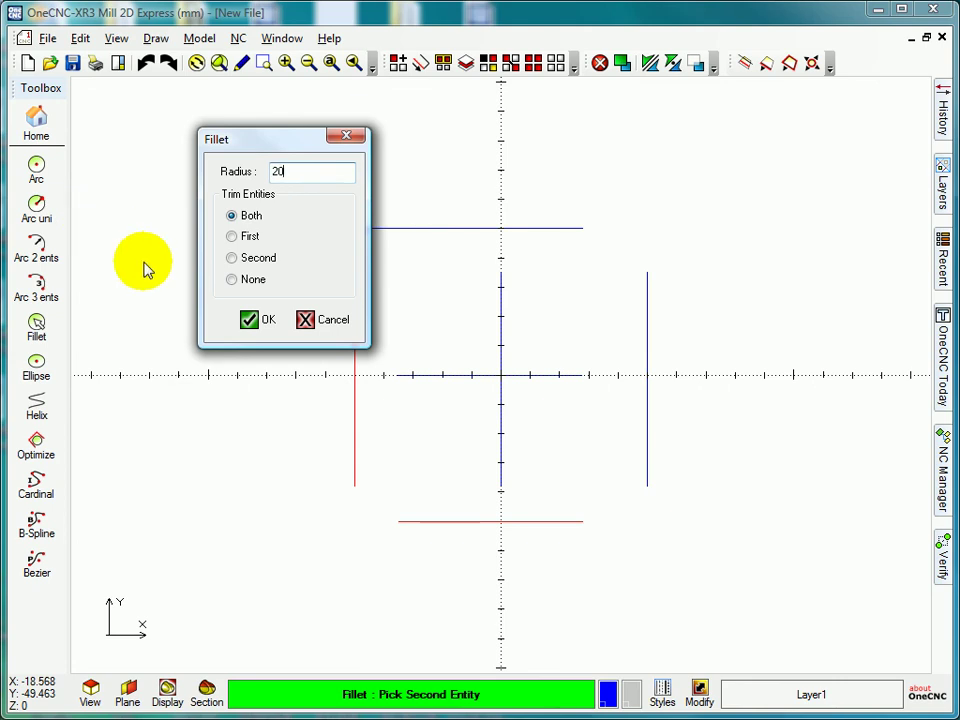
click(250, 320)
- Fillet the bottom-right and top-right corners with radius 12, then end the command
click(544, 518)
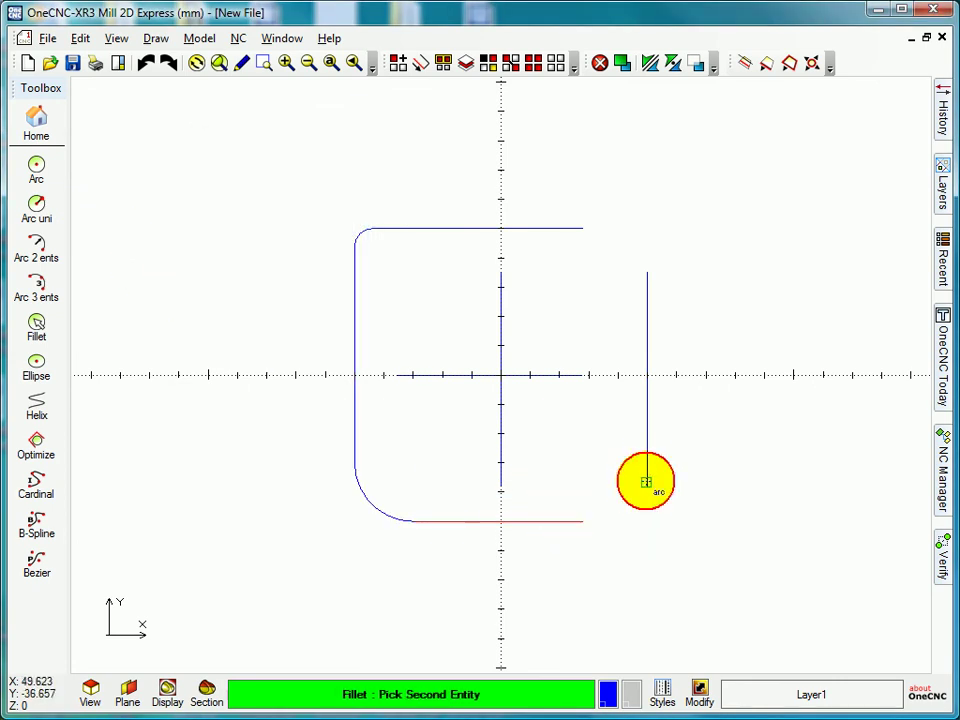
click(647, 480)
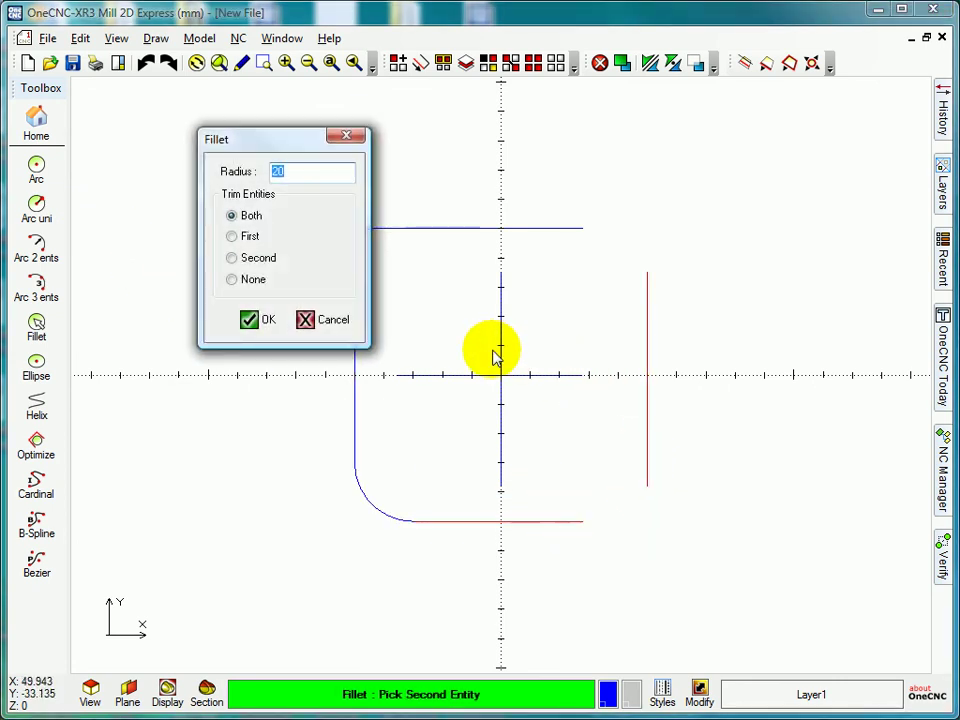
click(257, 319)
click(645, 280)
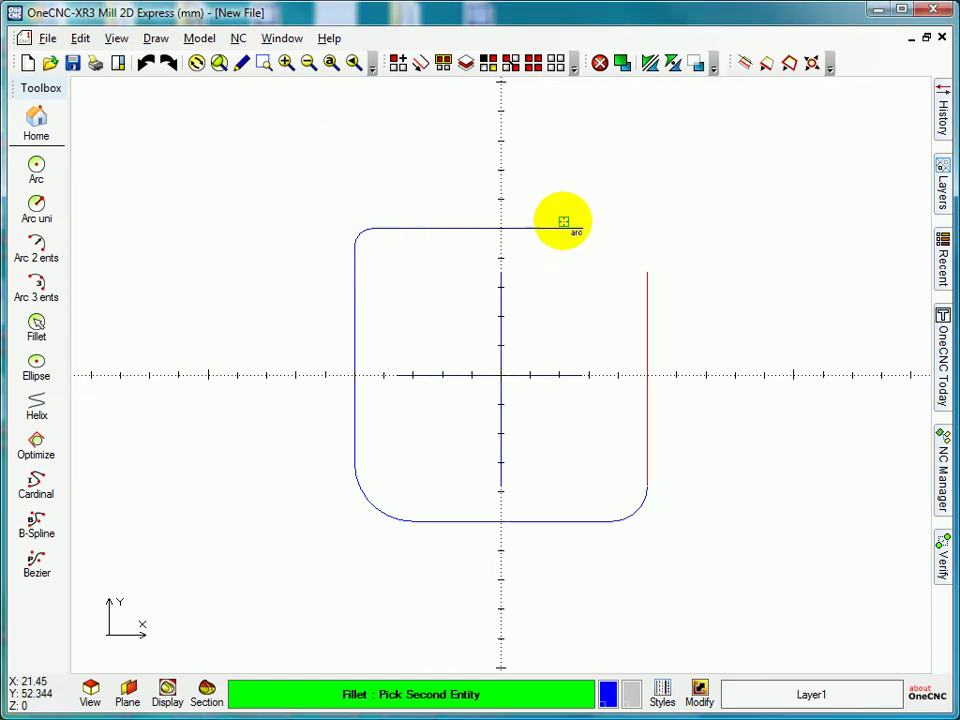
click(541, 230)
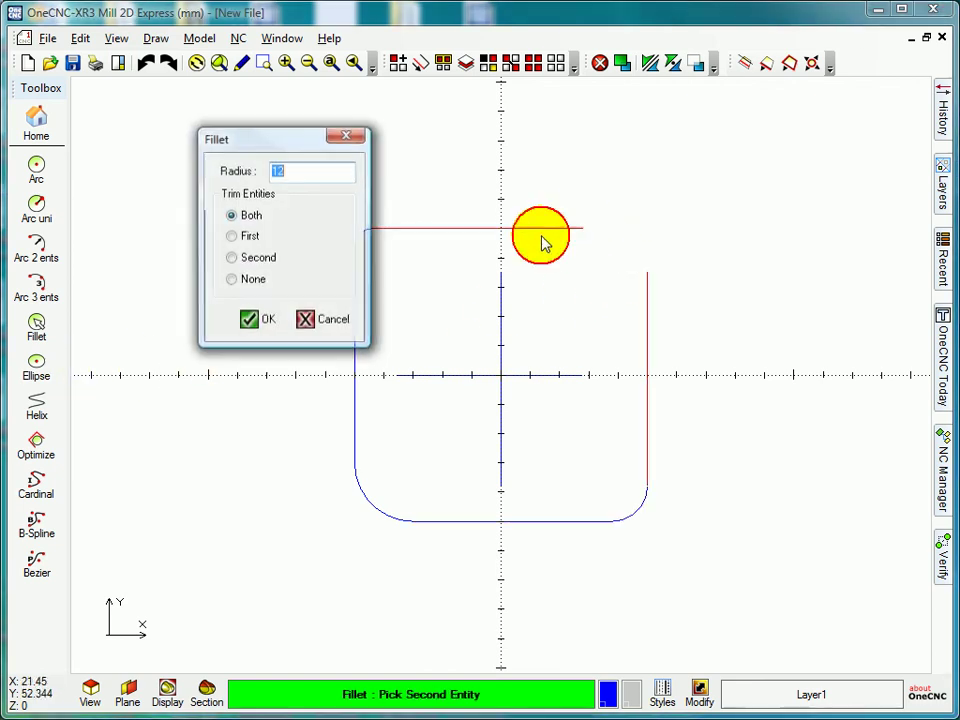
click(257, 320)
key(Escape)
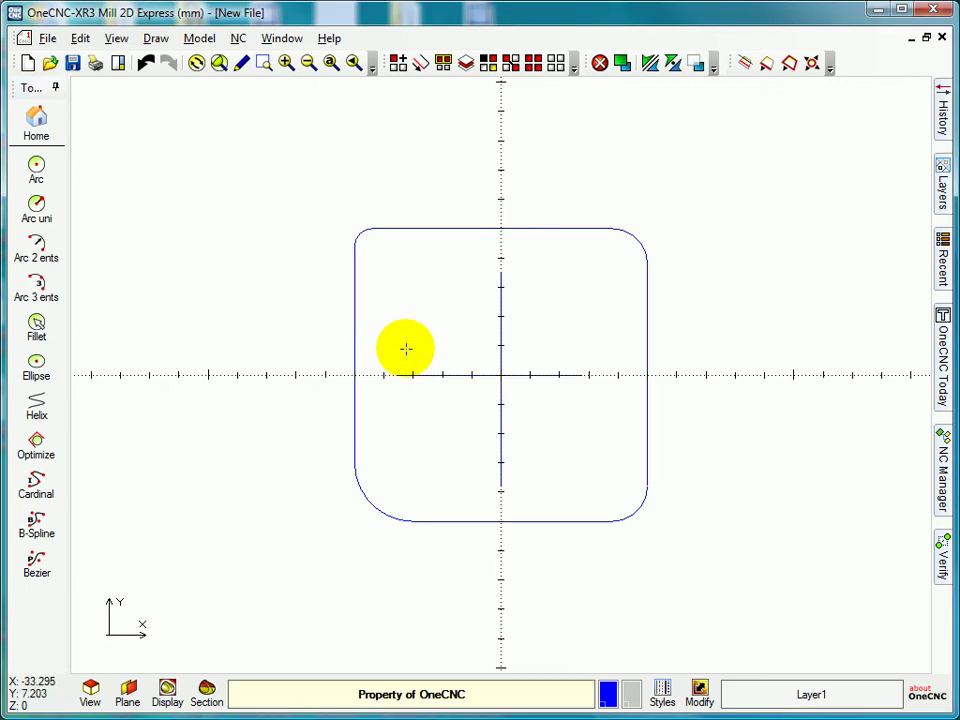
- Delete the filleted square and centre cross lines, then bring up the Line tools
click(533, 66)
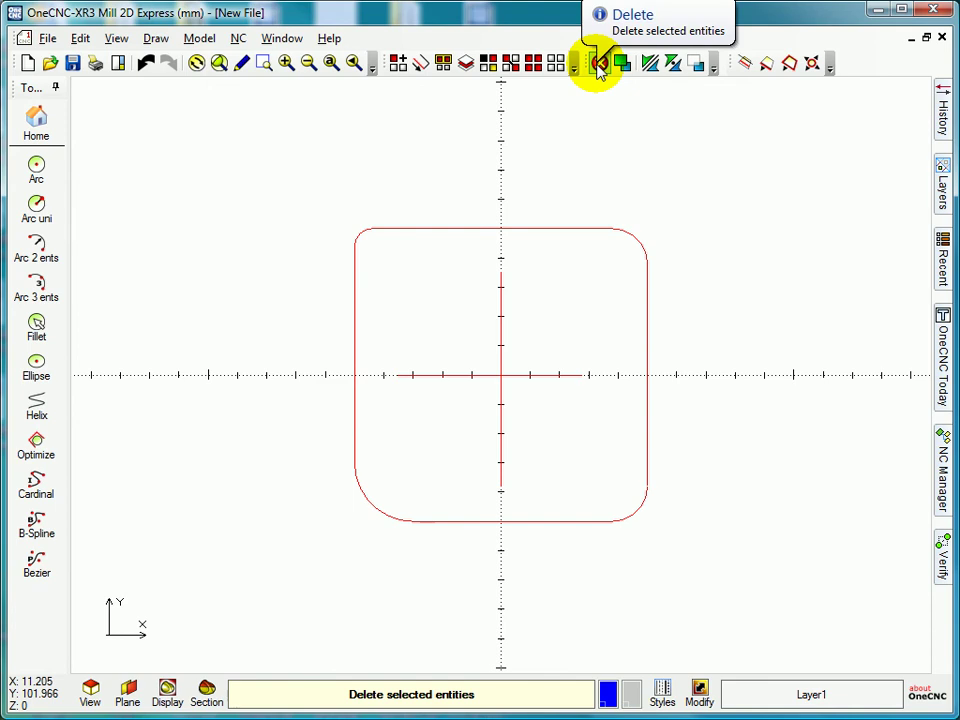
click(599, 64)
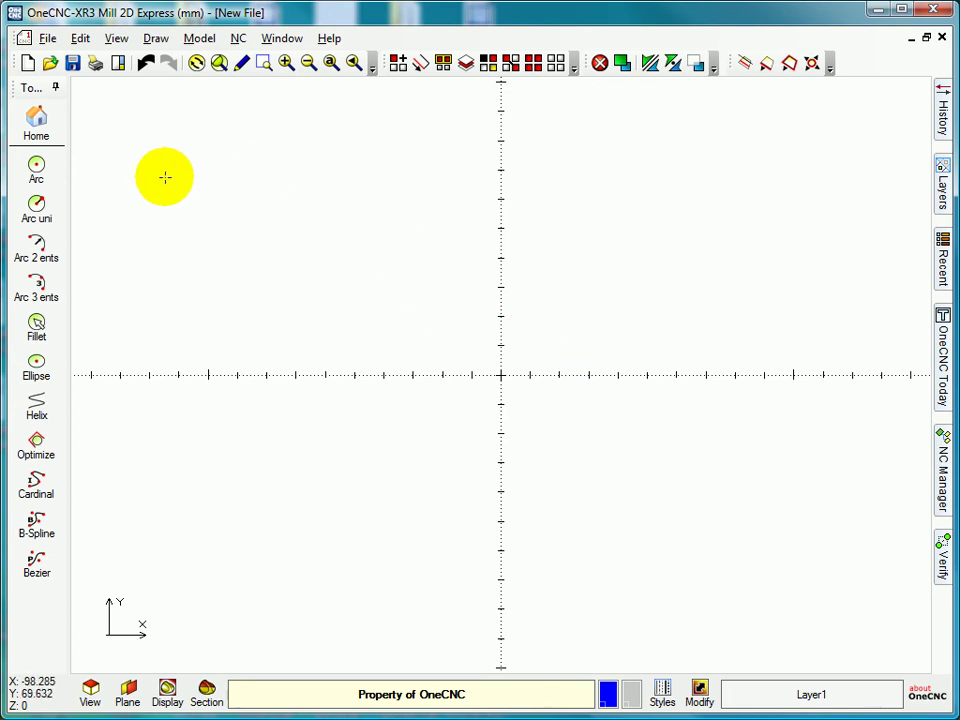
click(38, 126)
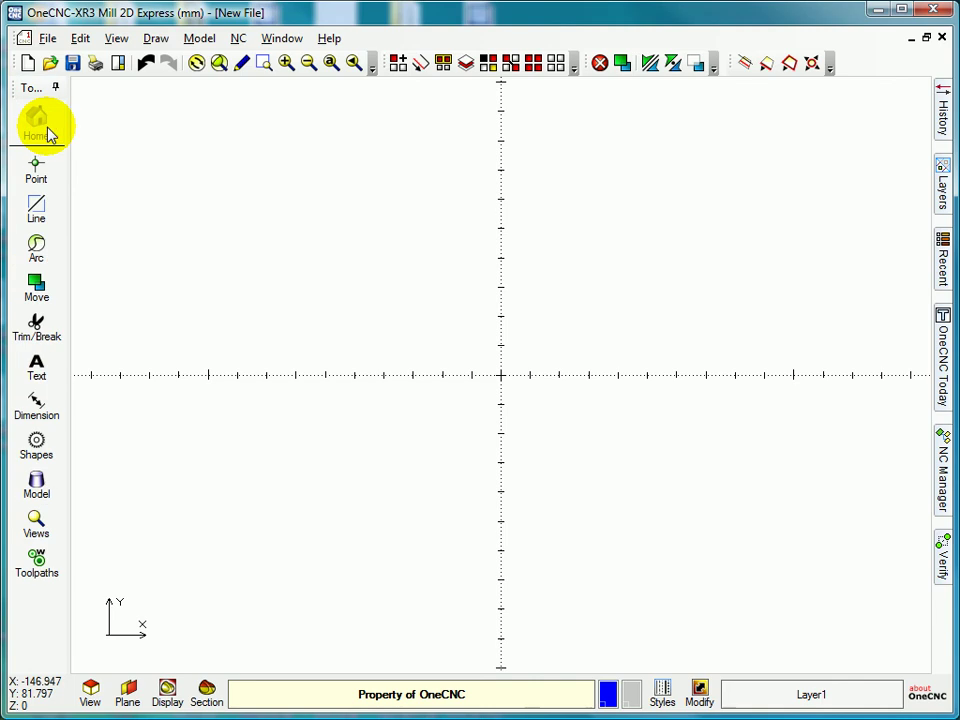
click(45, 208)
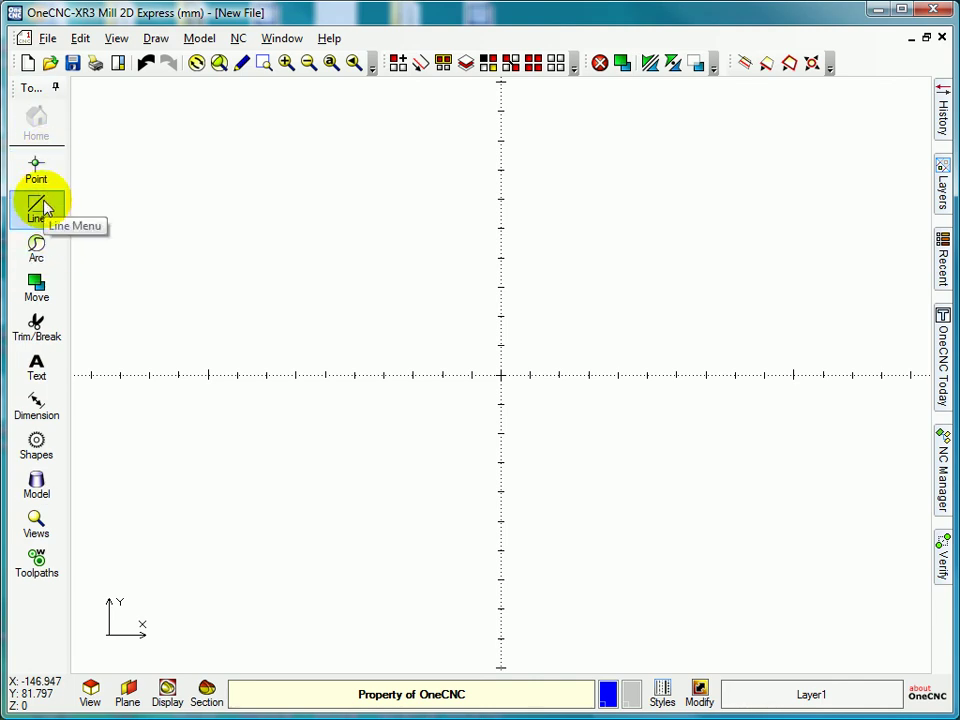
- Draw the top line by coordinates from (-50,50) to (50,50)
click(43, 207)
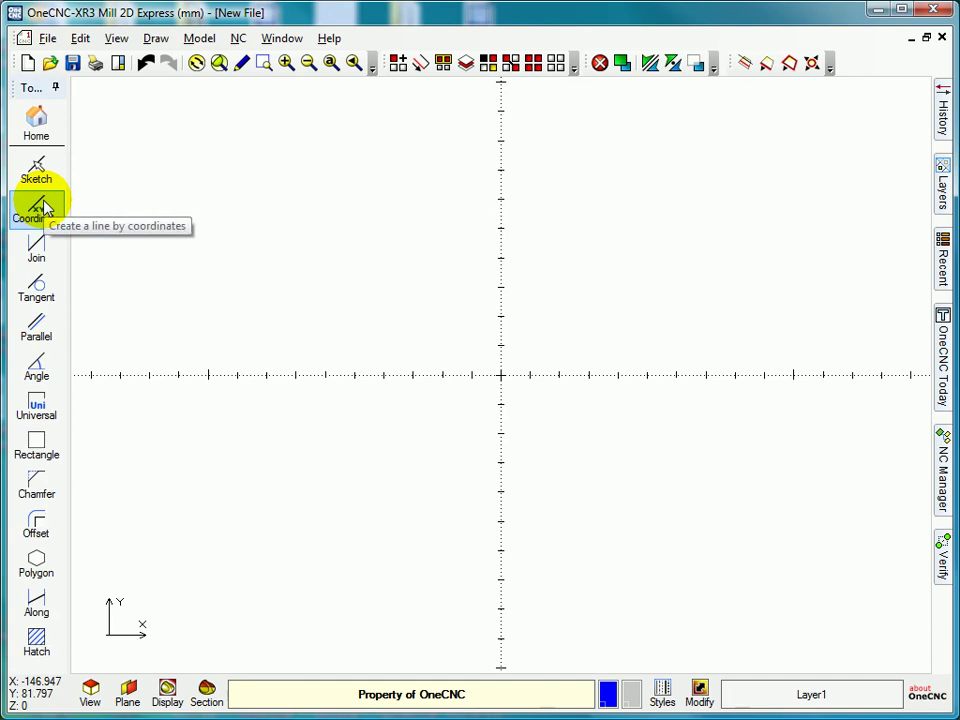
click(42, 210)
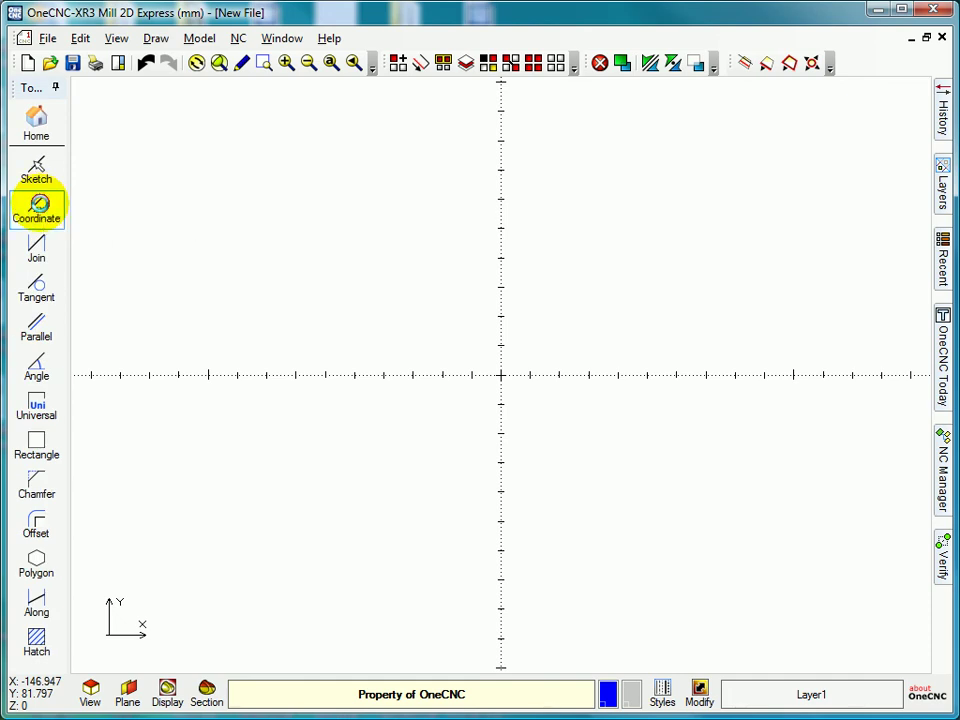
drag(407, 326, 126, 139)
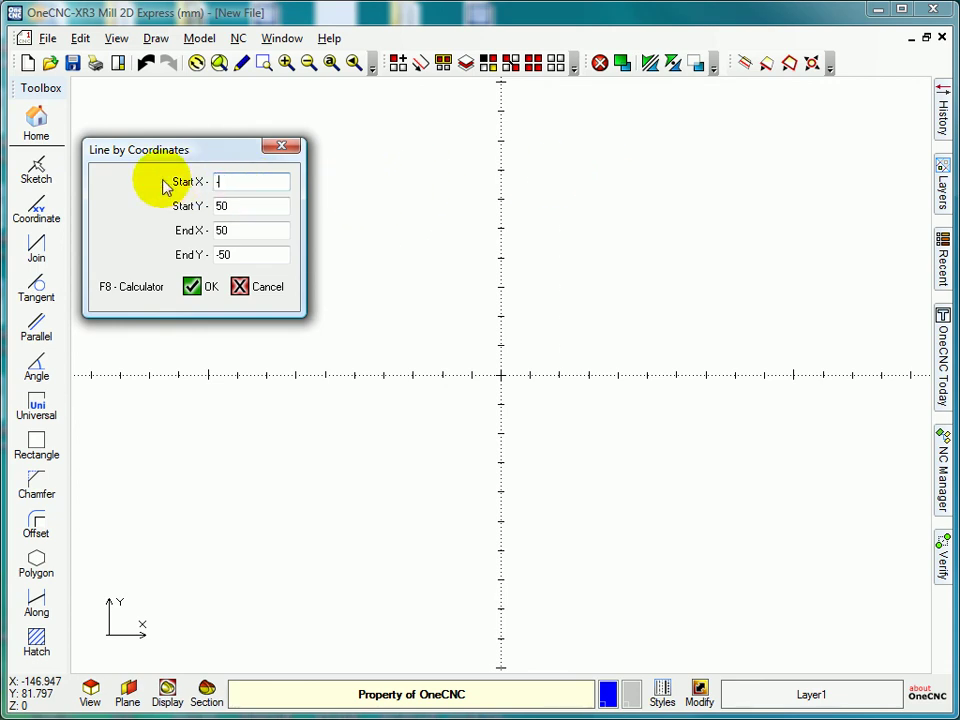
key(Tab)
double_click(250, 230)
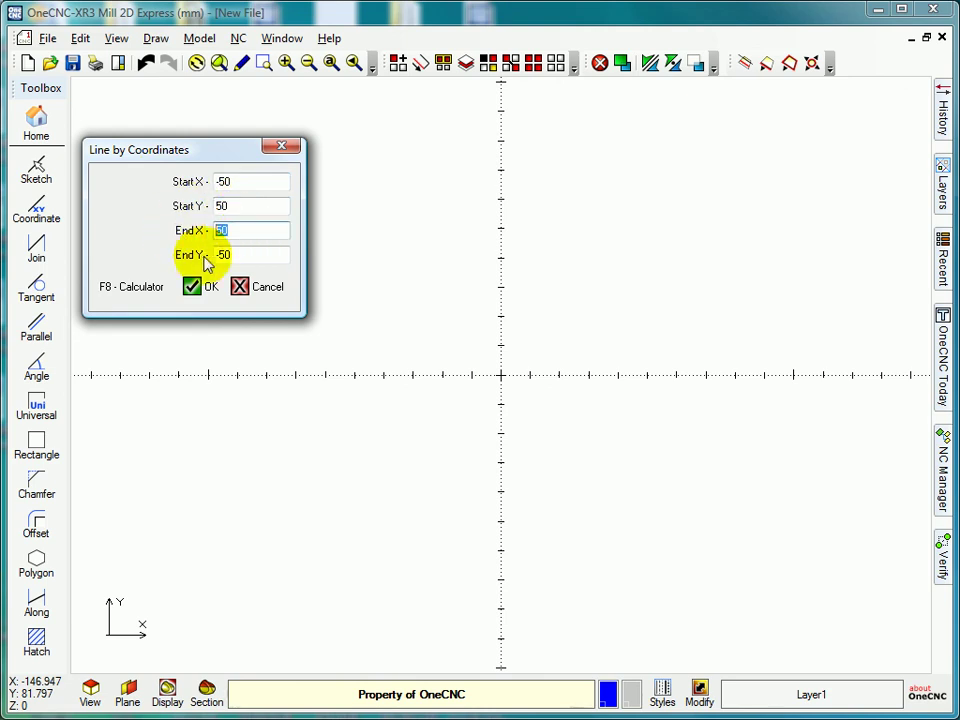
key(Tab)
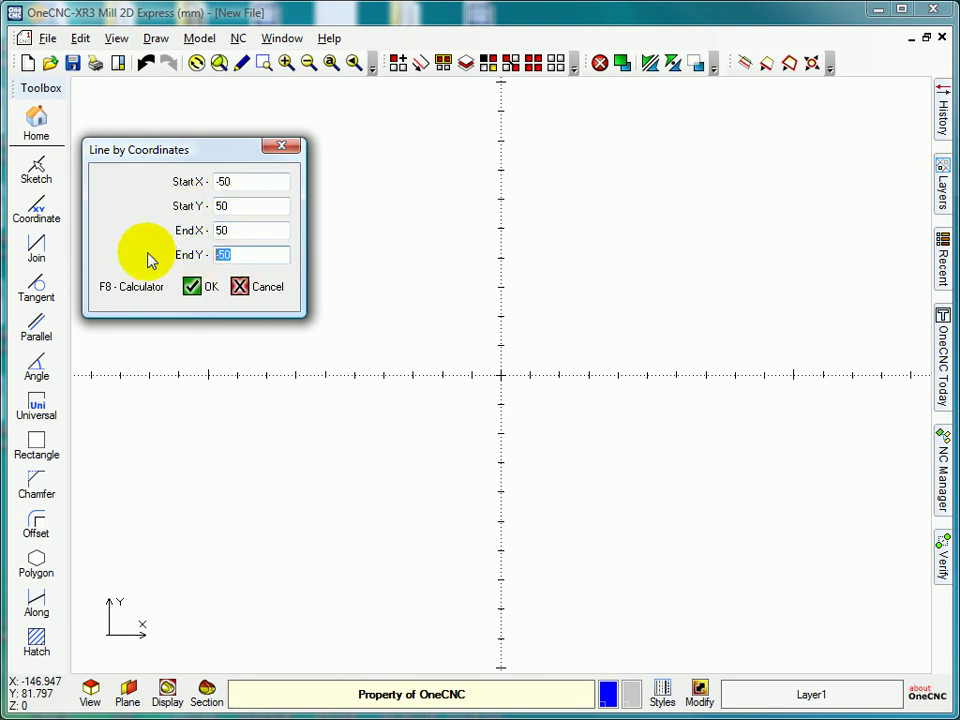
text(50)
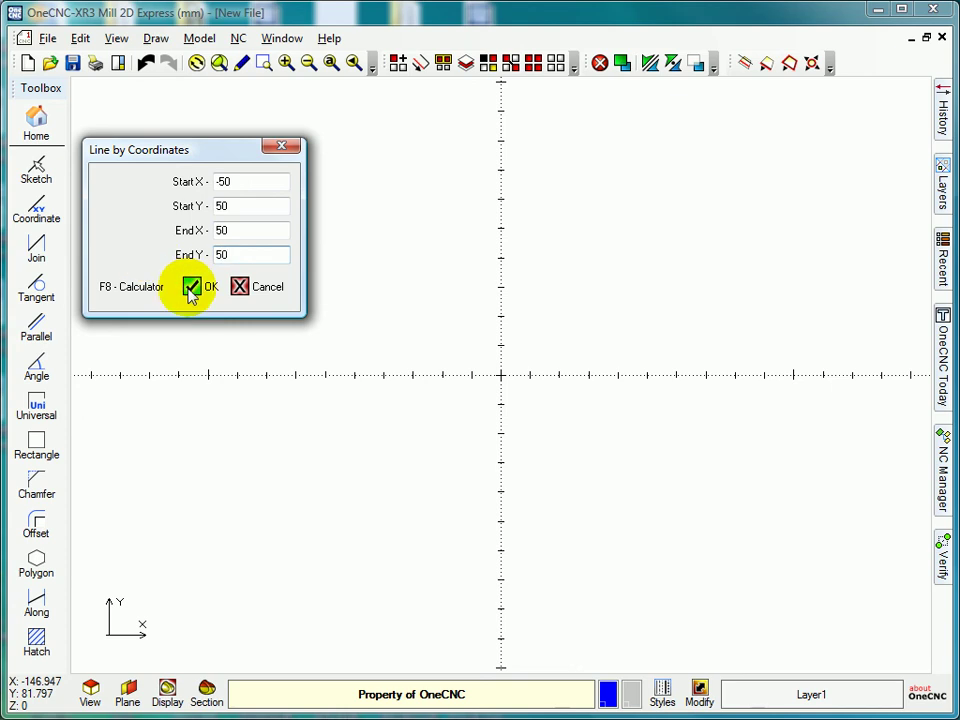
click(193, 286)
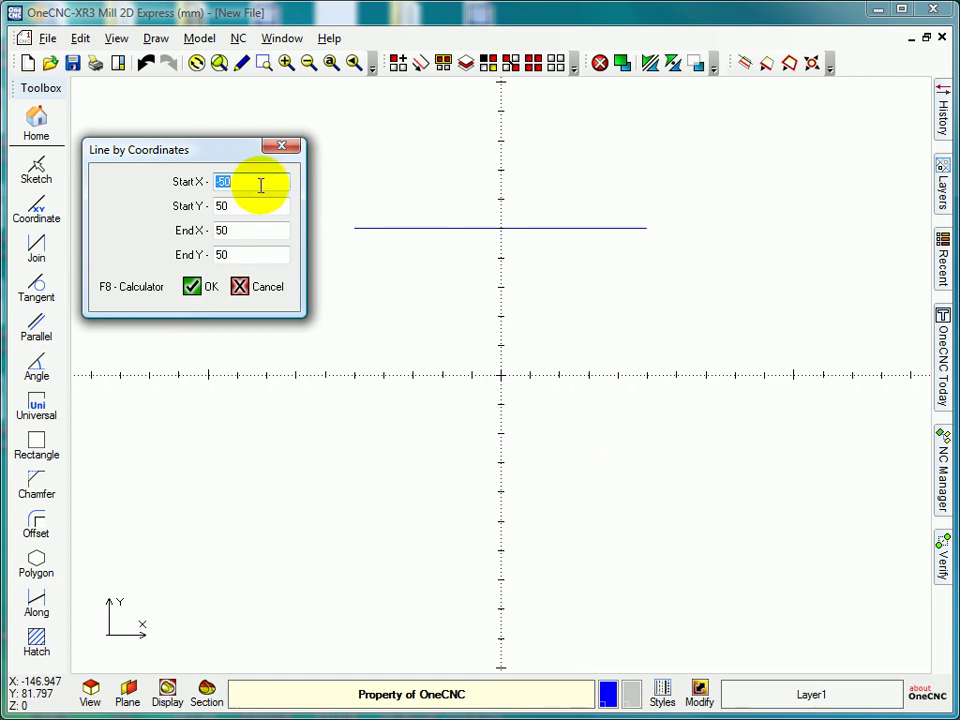
- Draw the right line by coordinates from (50,50) to (50,-50)
text(50)
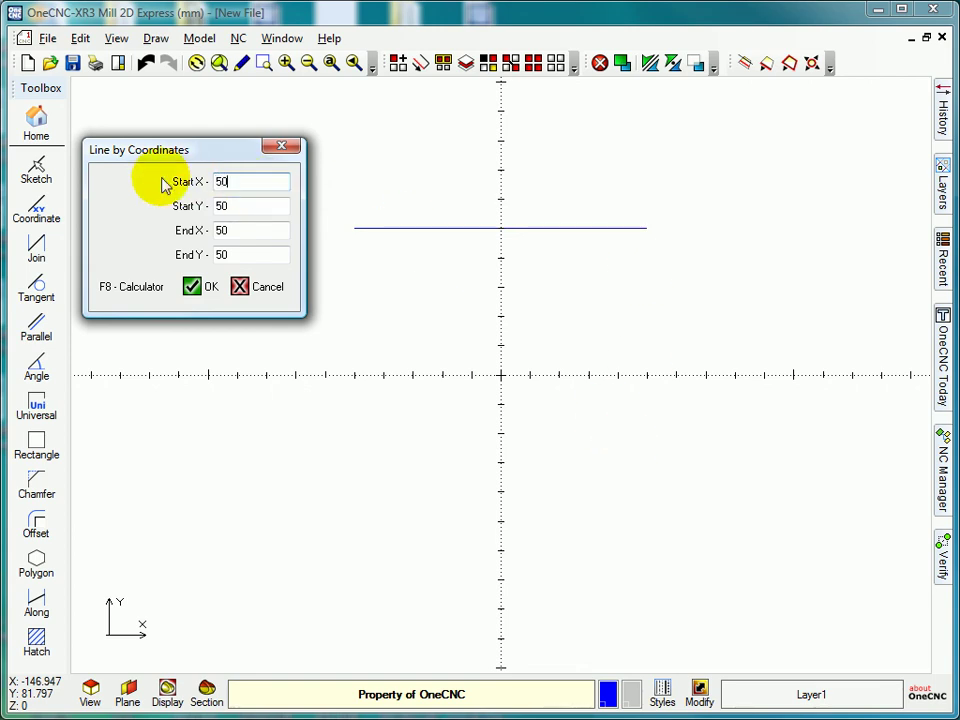
click(246, 218)
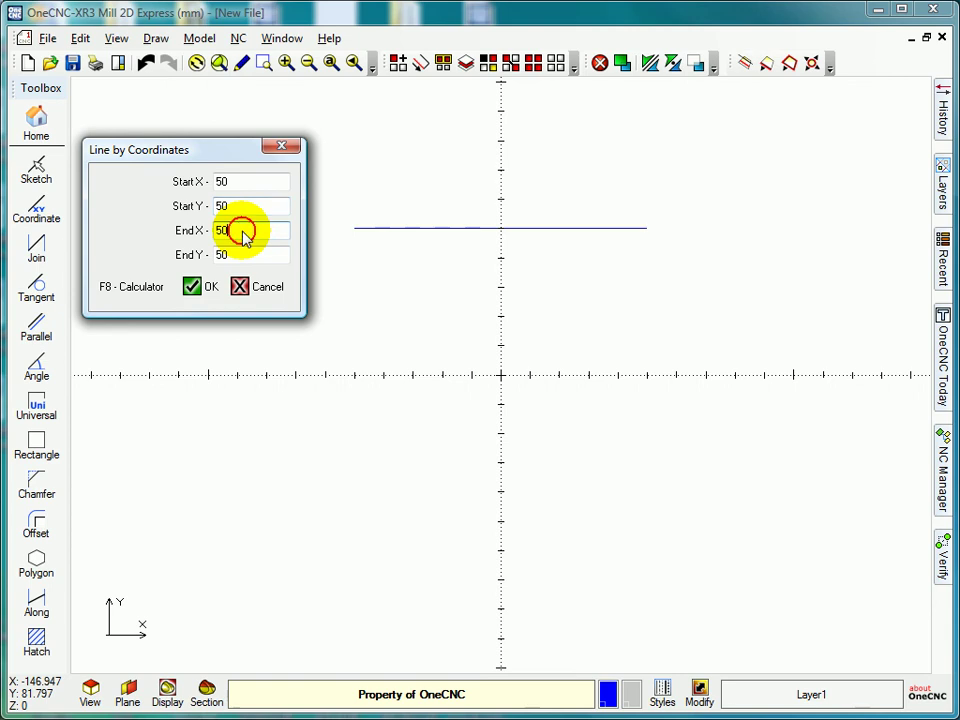
drag(249, 253, 196, 254)
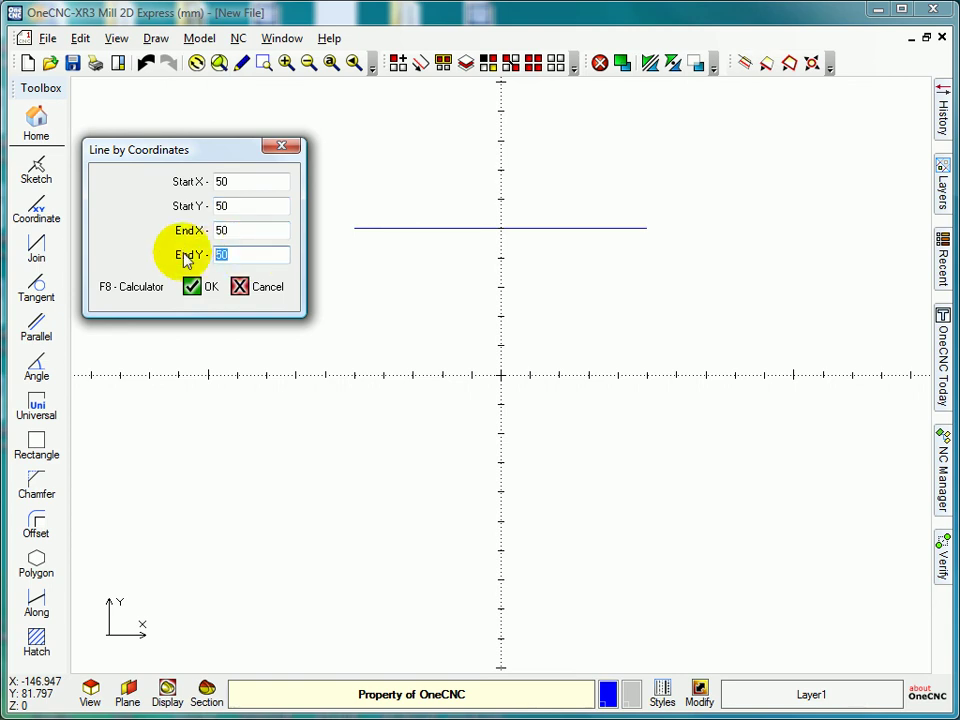
text(-50)
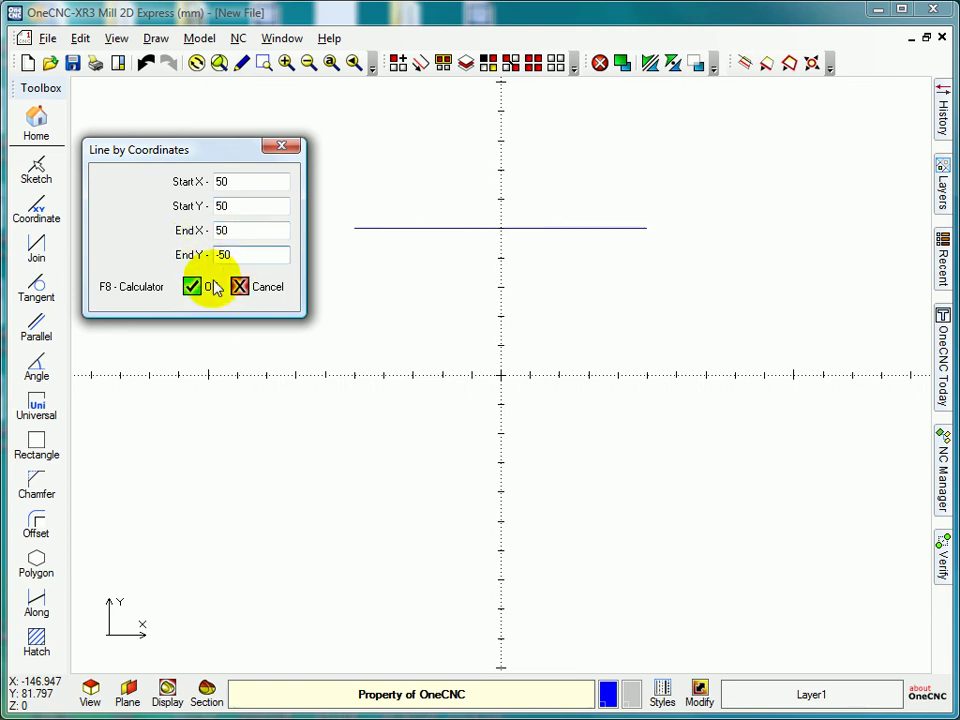
click(195, 287)
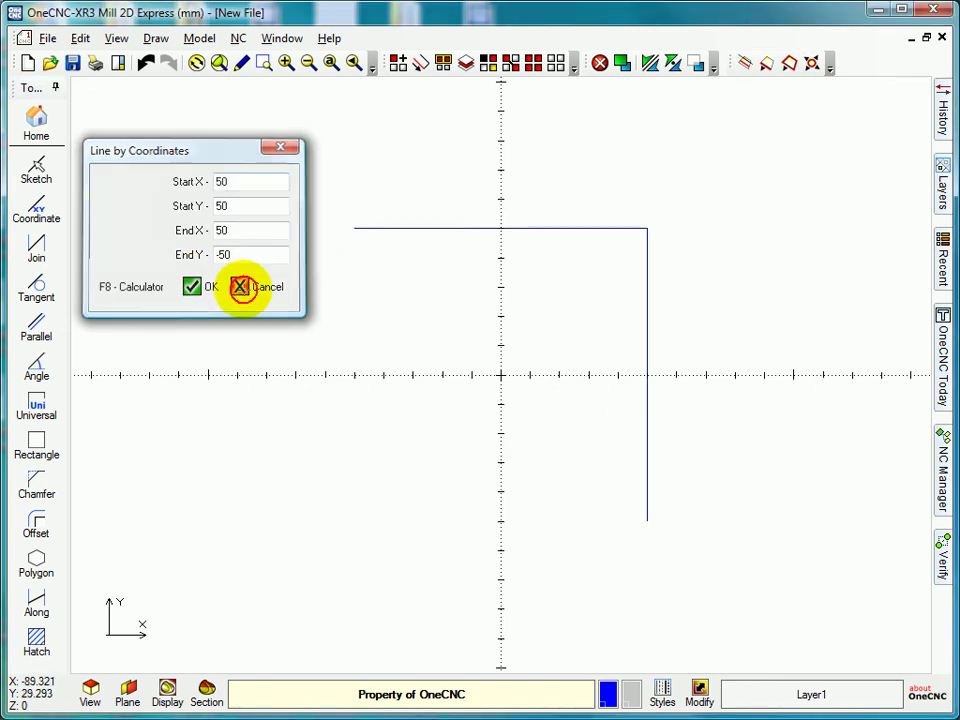
- Close Line by Coordinates and delete both coordinate-drawn lines
click(241, 288)
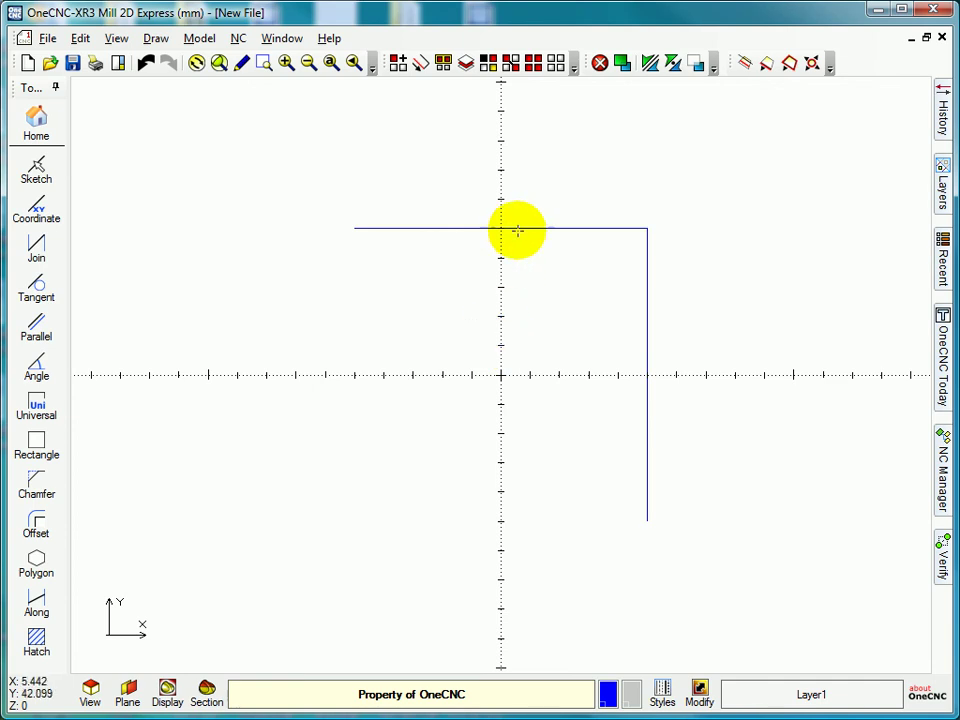
click(533, 65)
click(598, 63)
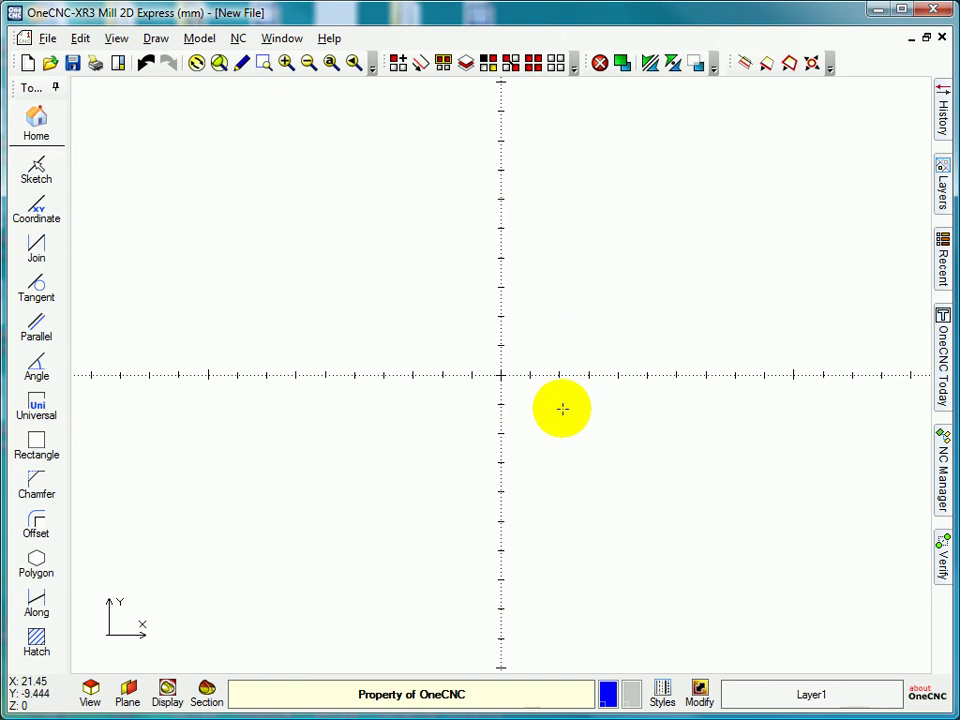